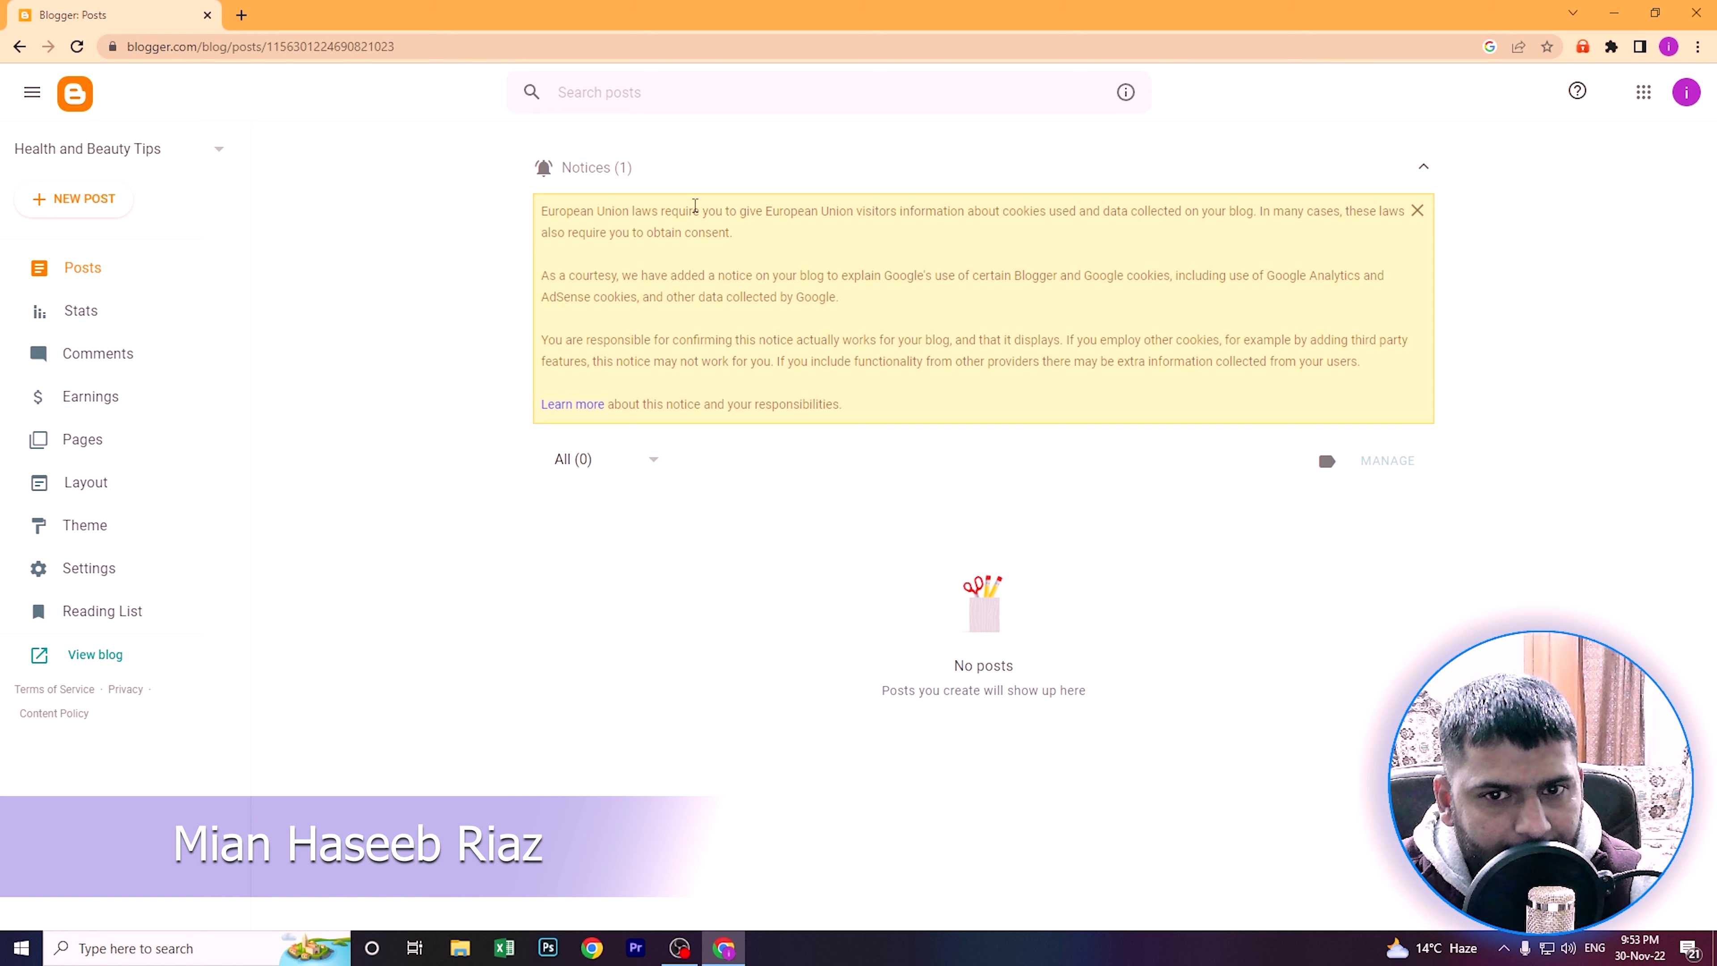
# - Dismiss the European Union cookie notice, view the blog's public front page and return to the dashboard
pyautogui.click(1418, 211)
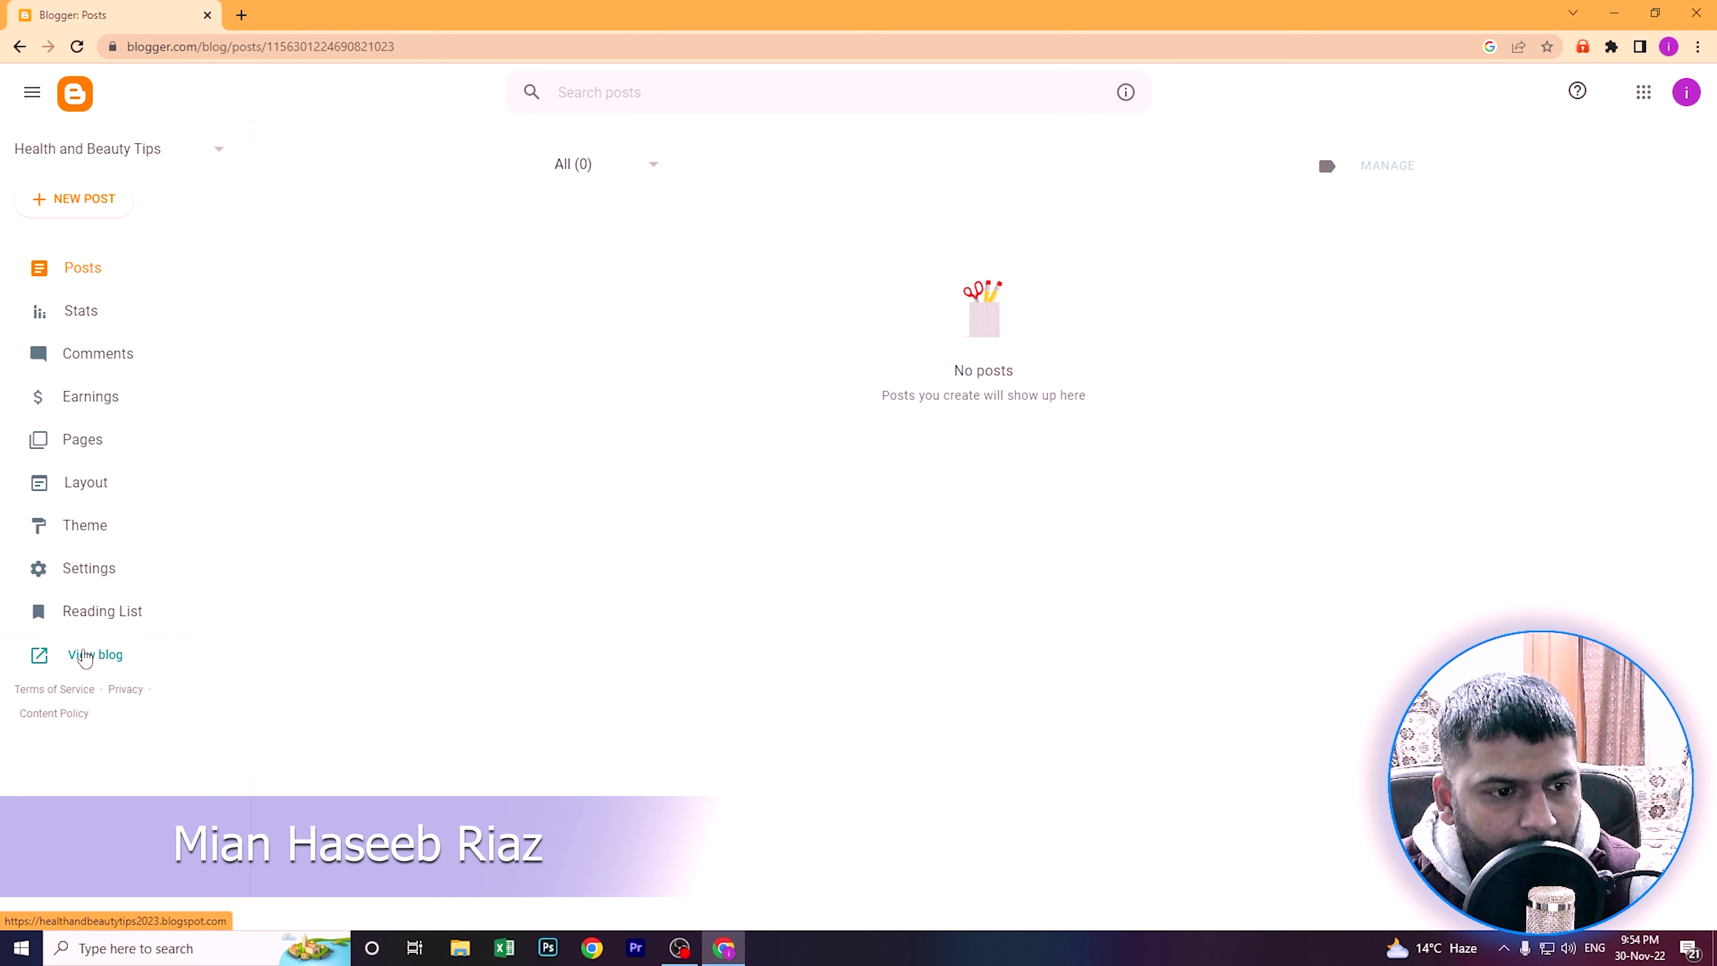
pyautogui.click(84, 656)
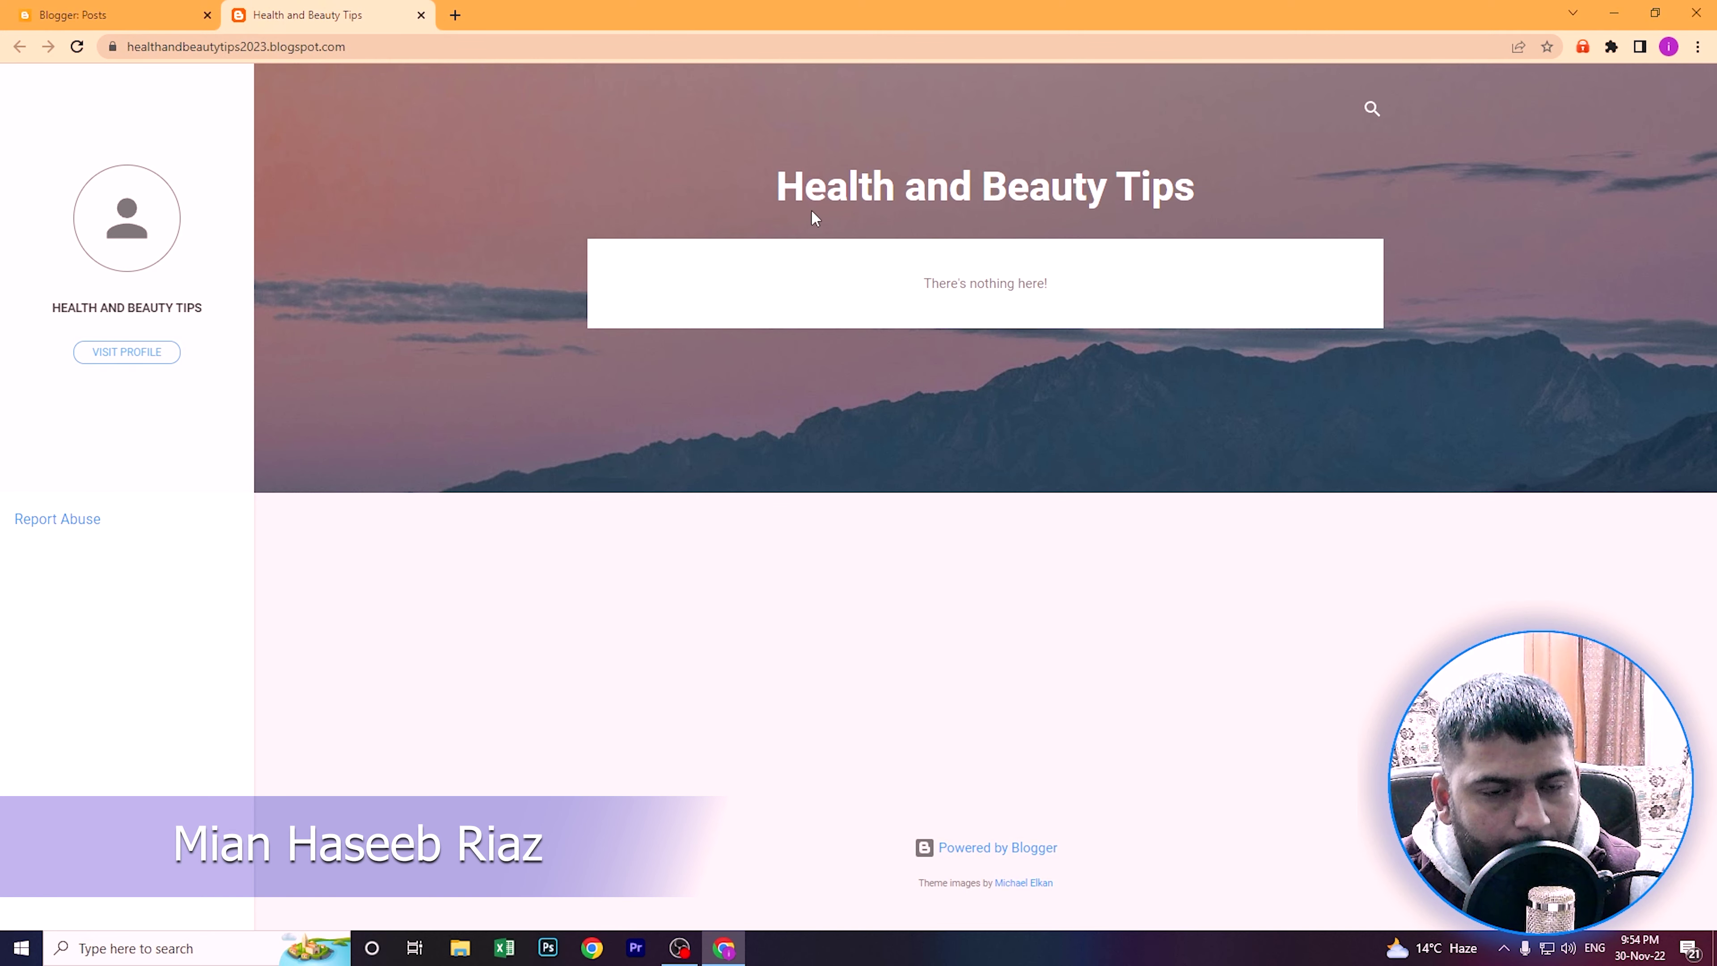
pyautogui.moveTo(1177, 194); pyautogui.dragTo(897, 193)
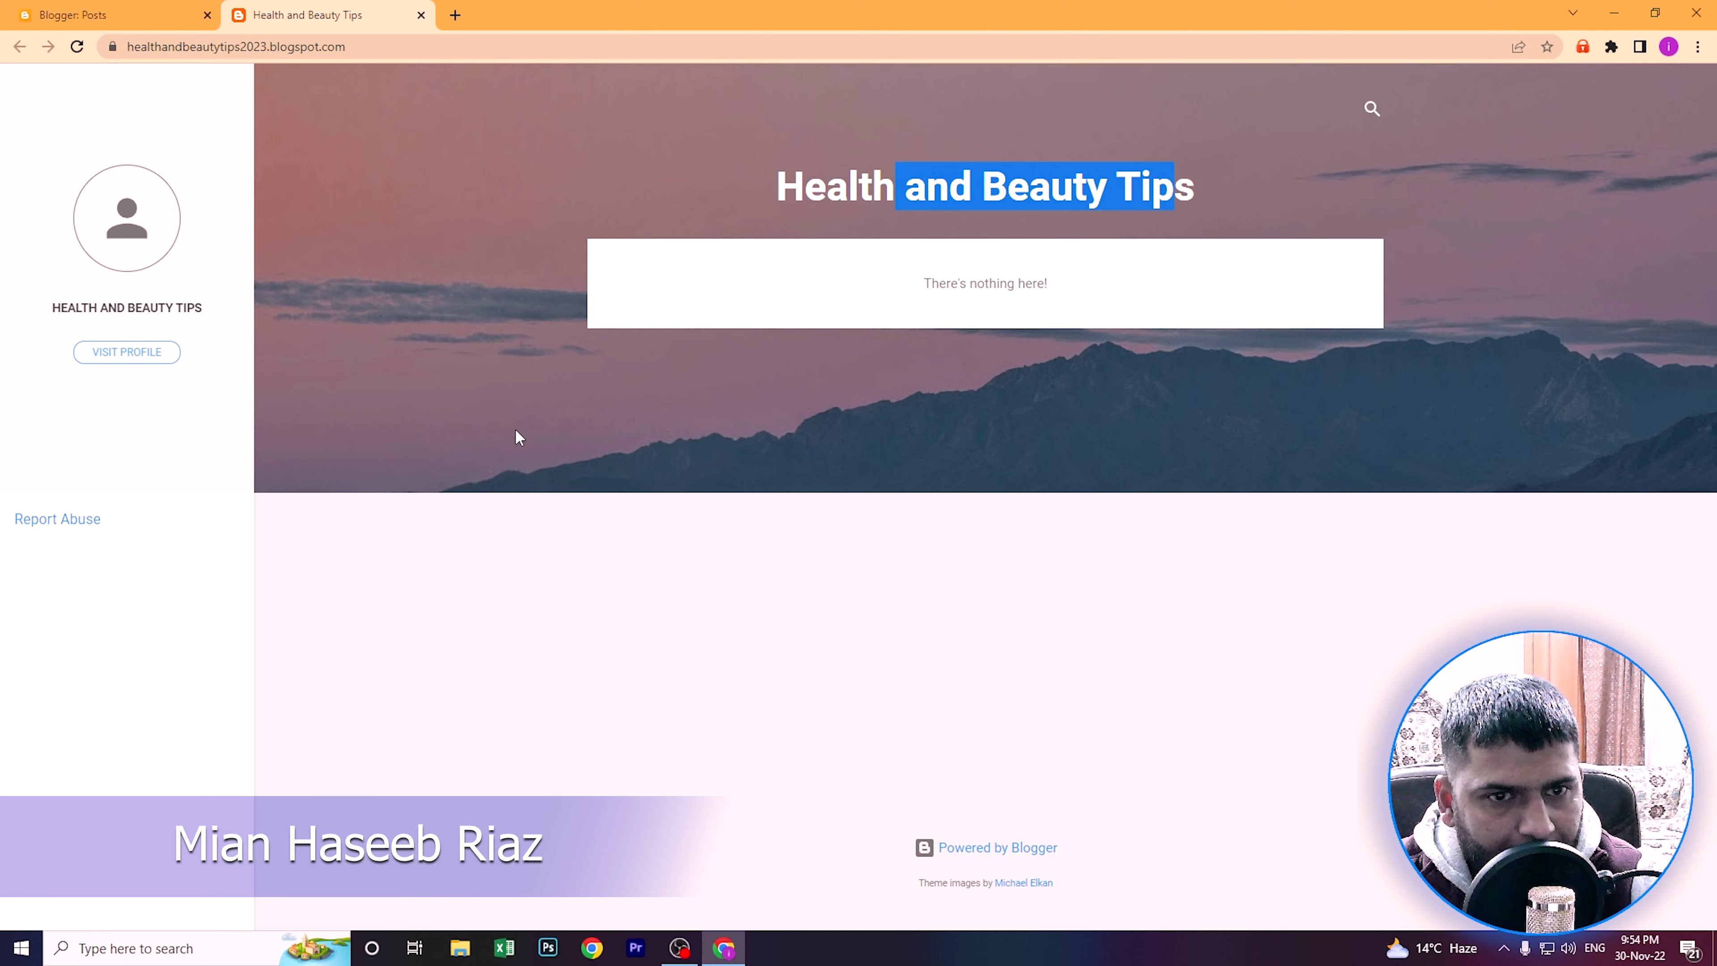
pyautogui.click(829, 530)
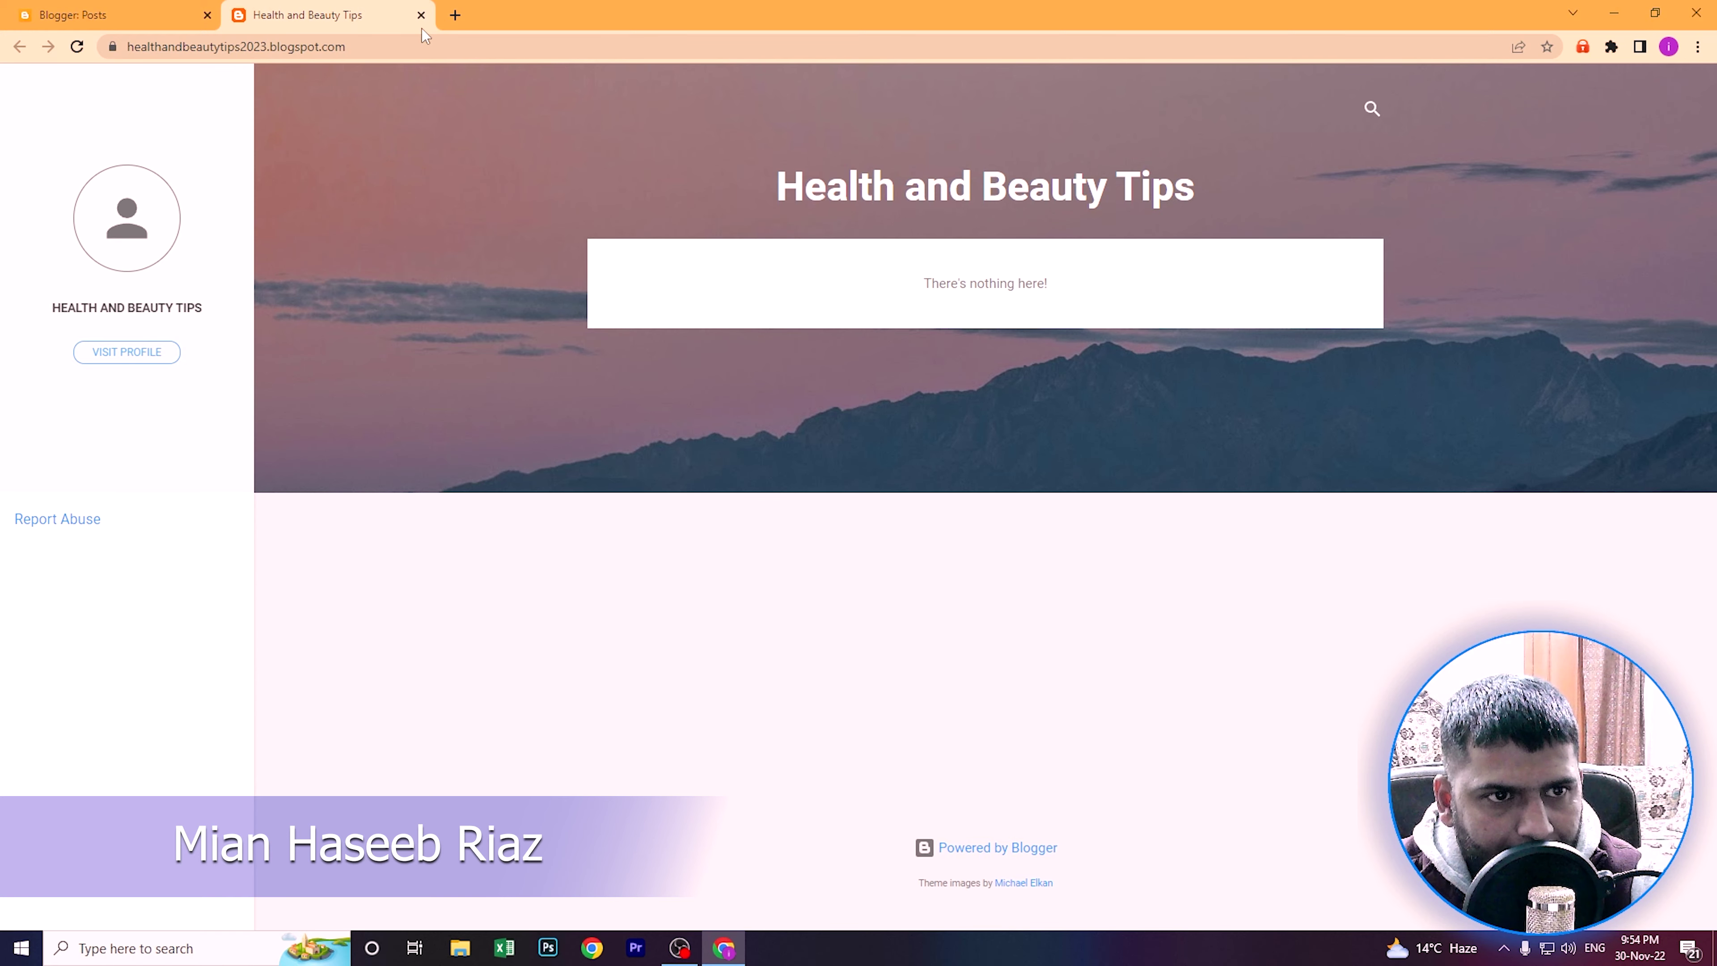
pyautogui.click(421, 15)
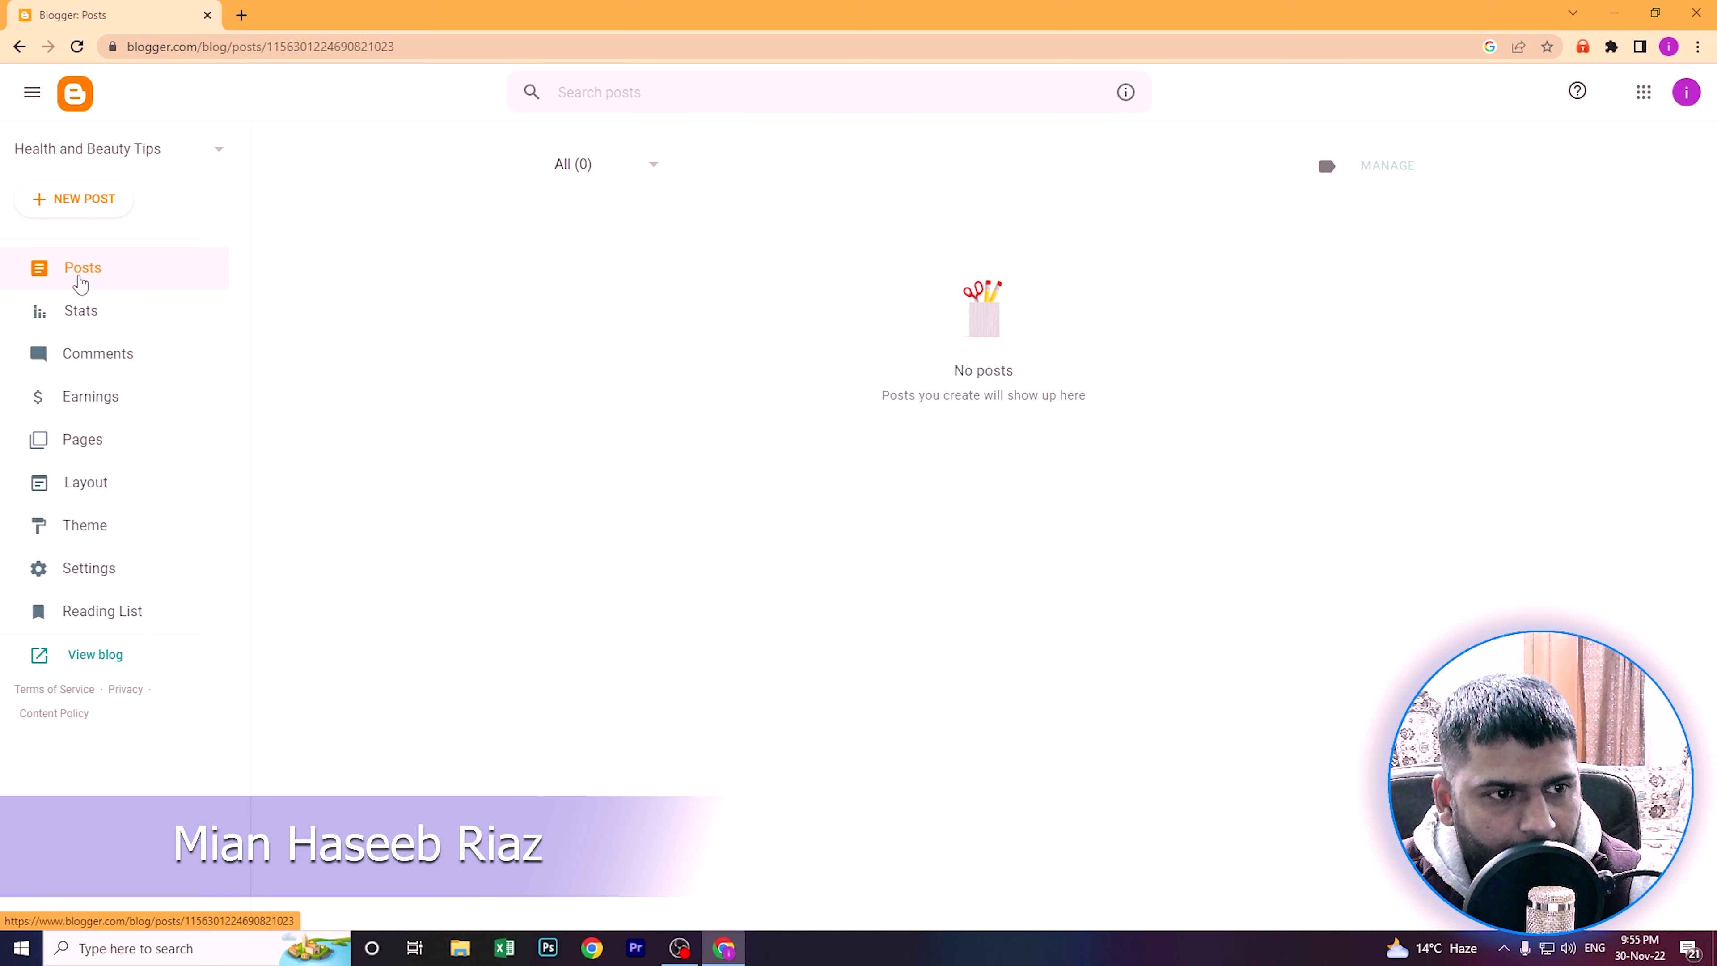
# - Look at the blog's statistics page and its comments page
pyautogui.click(108, 316)
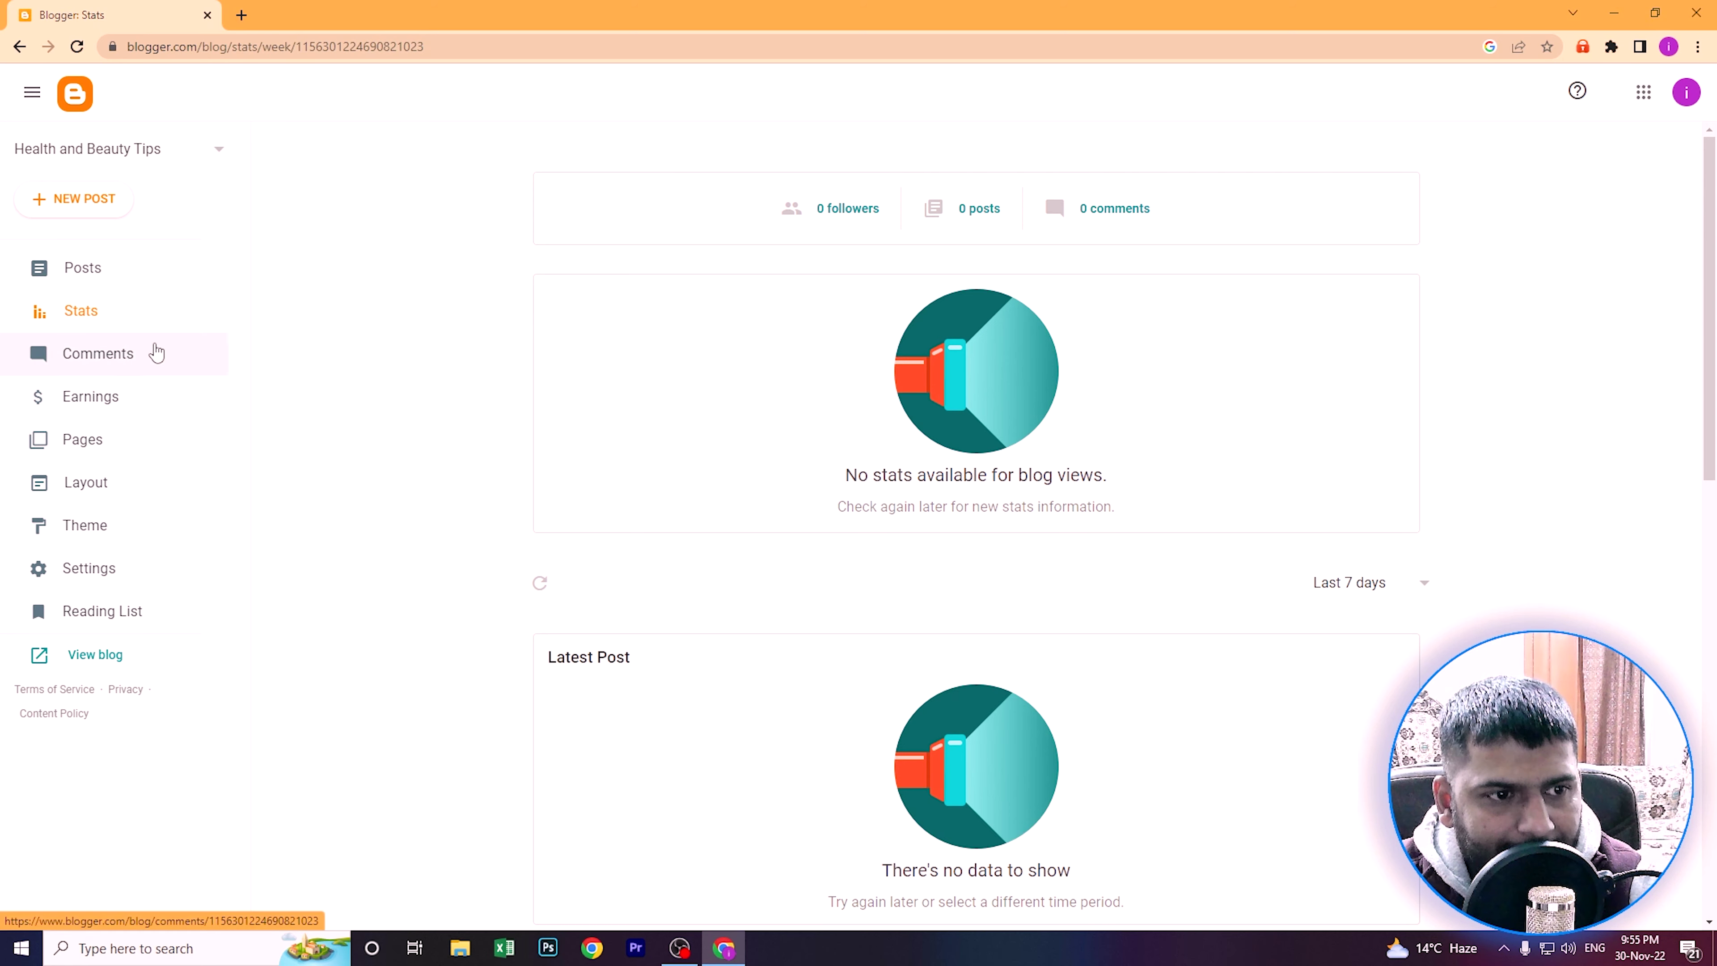
pyautogui.click(89, 352)
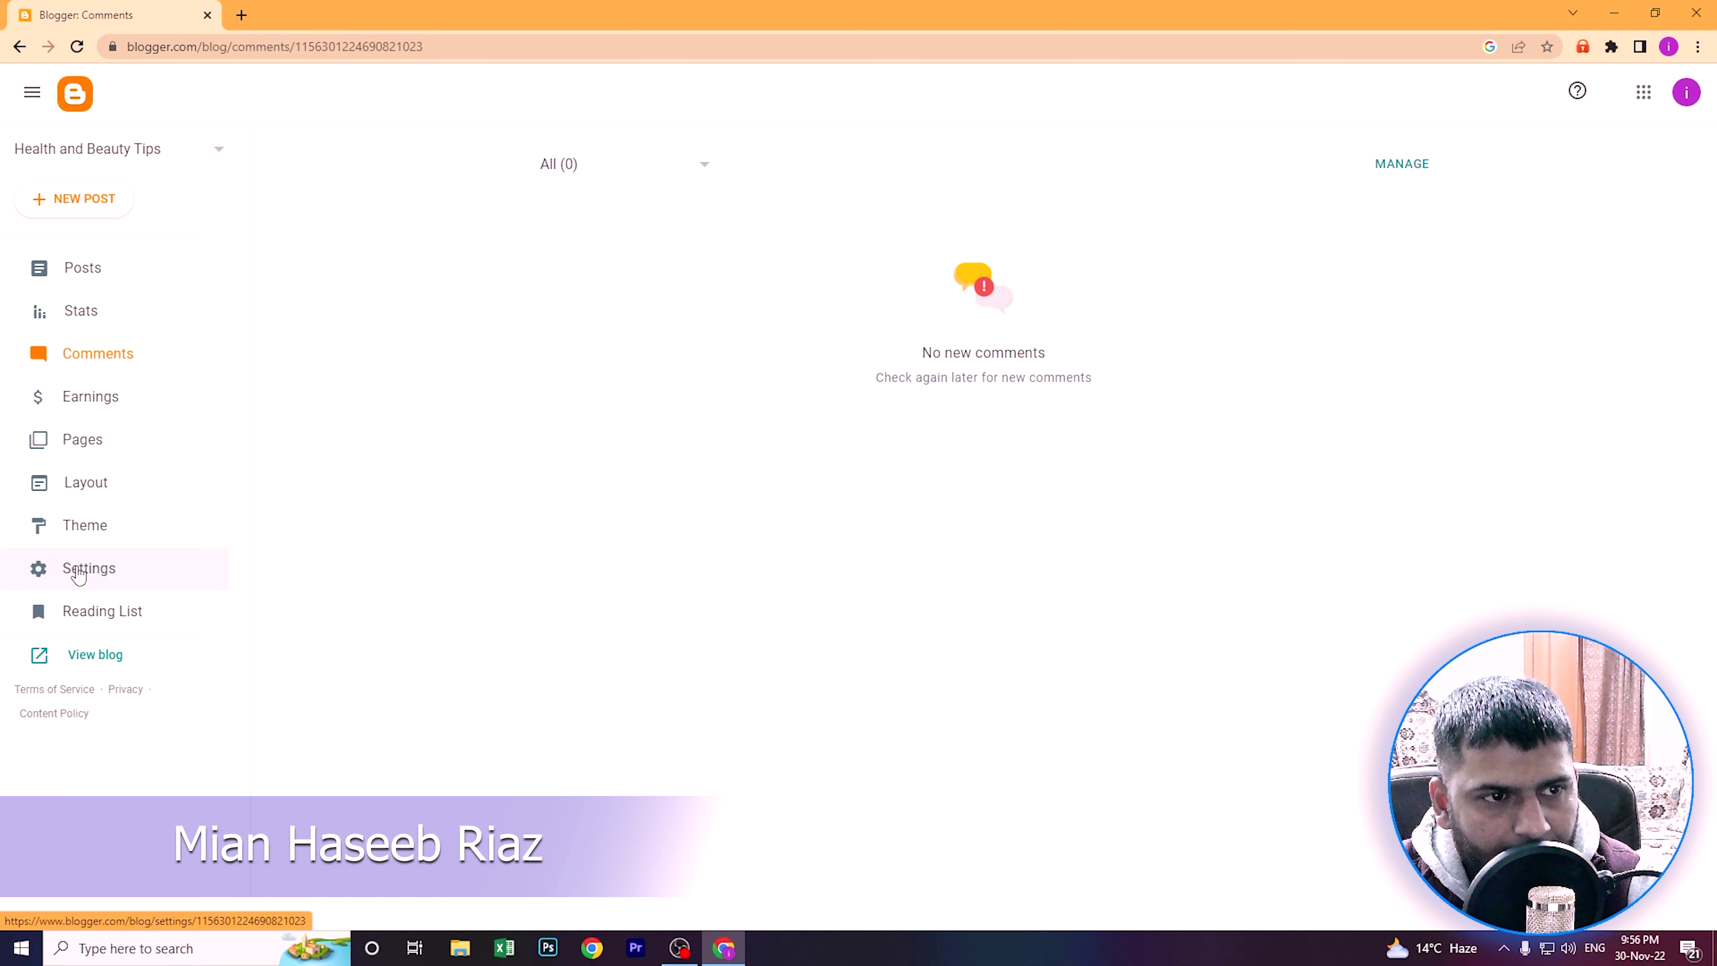
# - Set the blog description in the settings to "This Blog is about health and beauty tips with latest and updated products and ingredients"
pyautogui.click(141, 574)
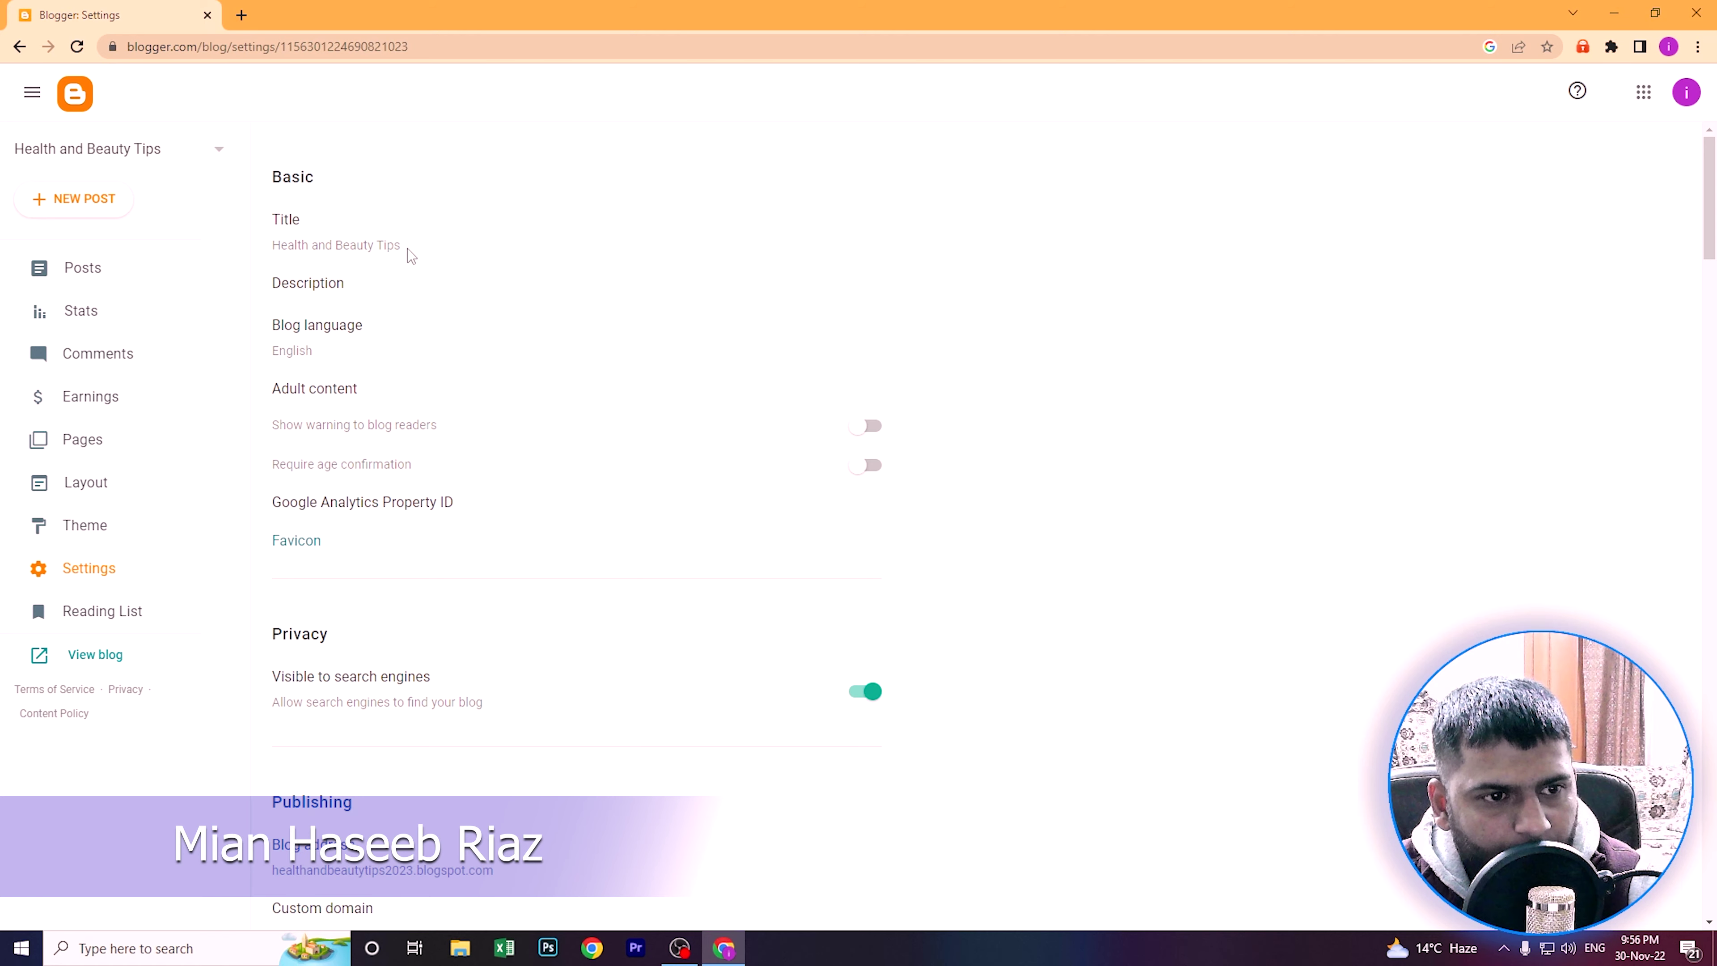
pyautogui.click(336, 295)
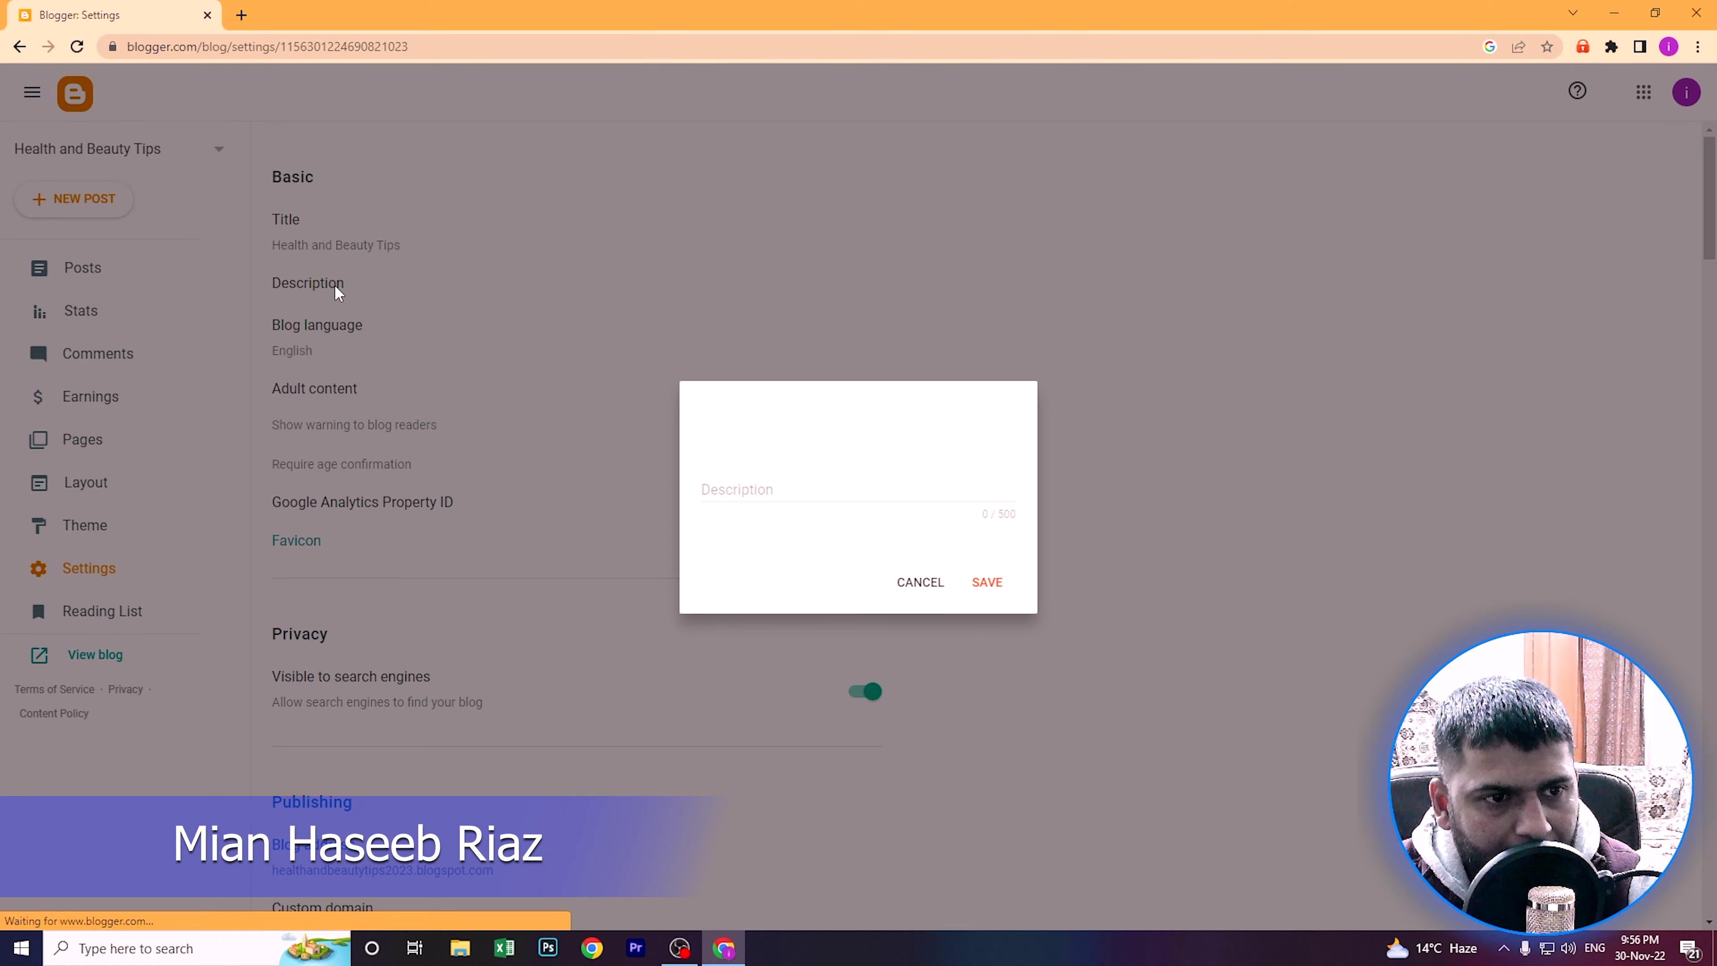
pyautogui.click(770, 488)
pyautogui.write('This Blog is about health and beauty tips with latest ')
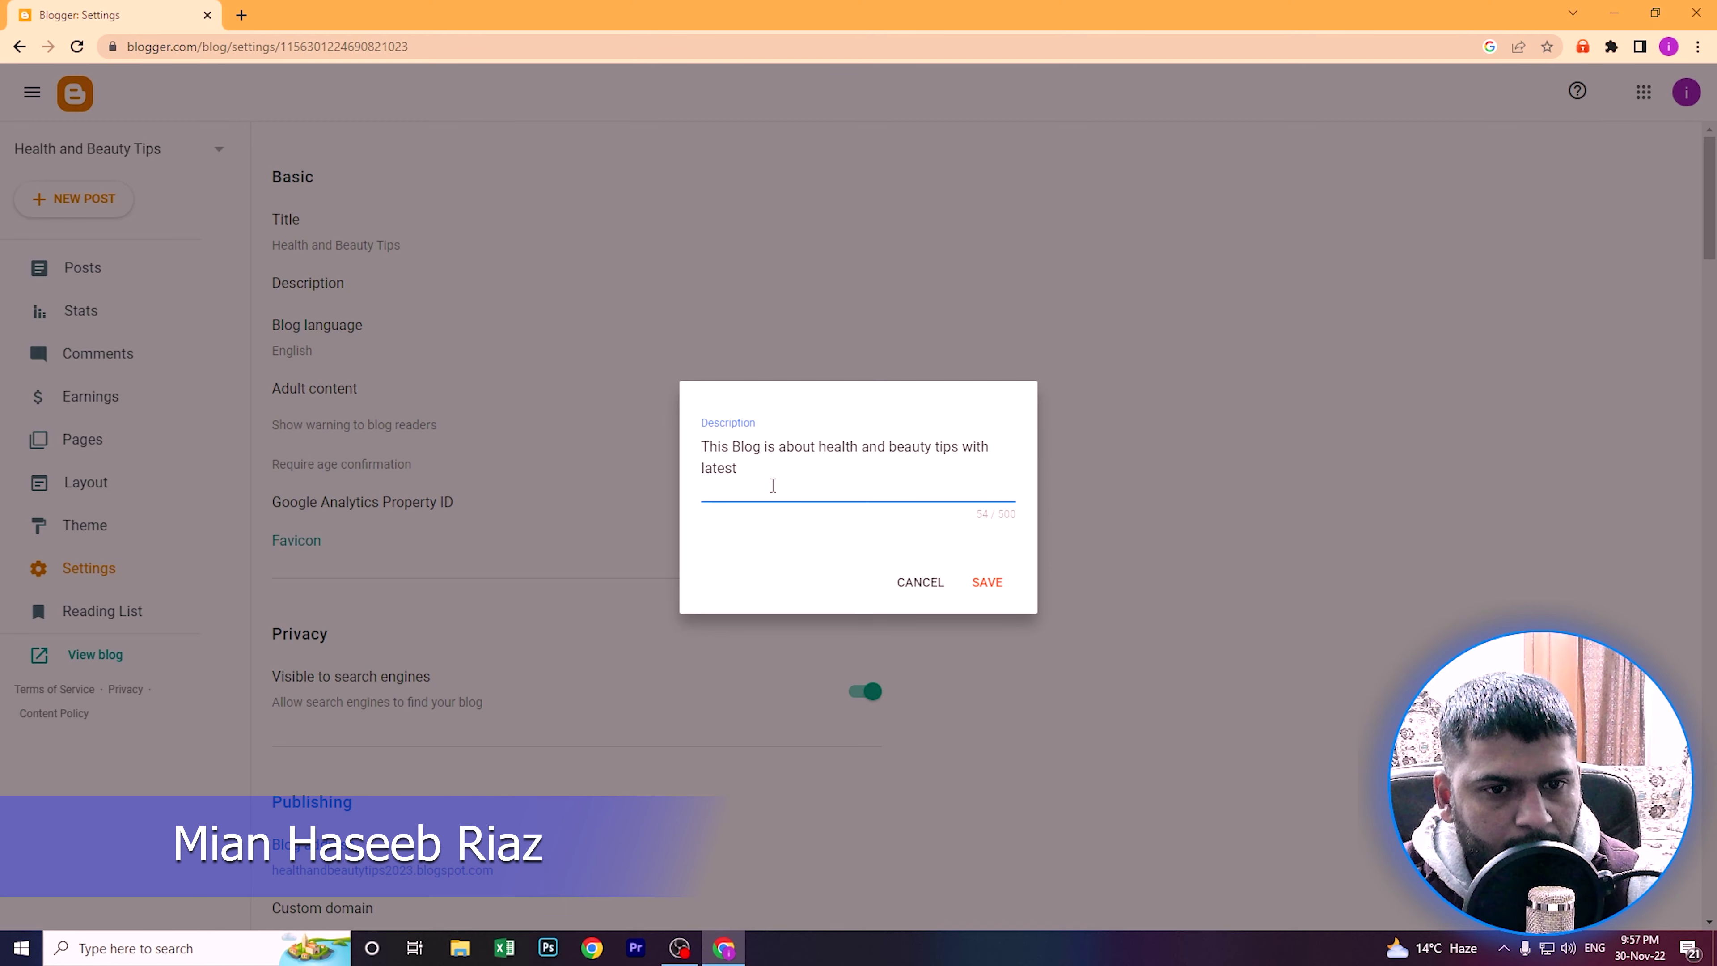
pyautogui.write('and updated products and ingred')
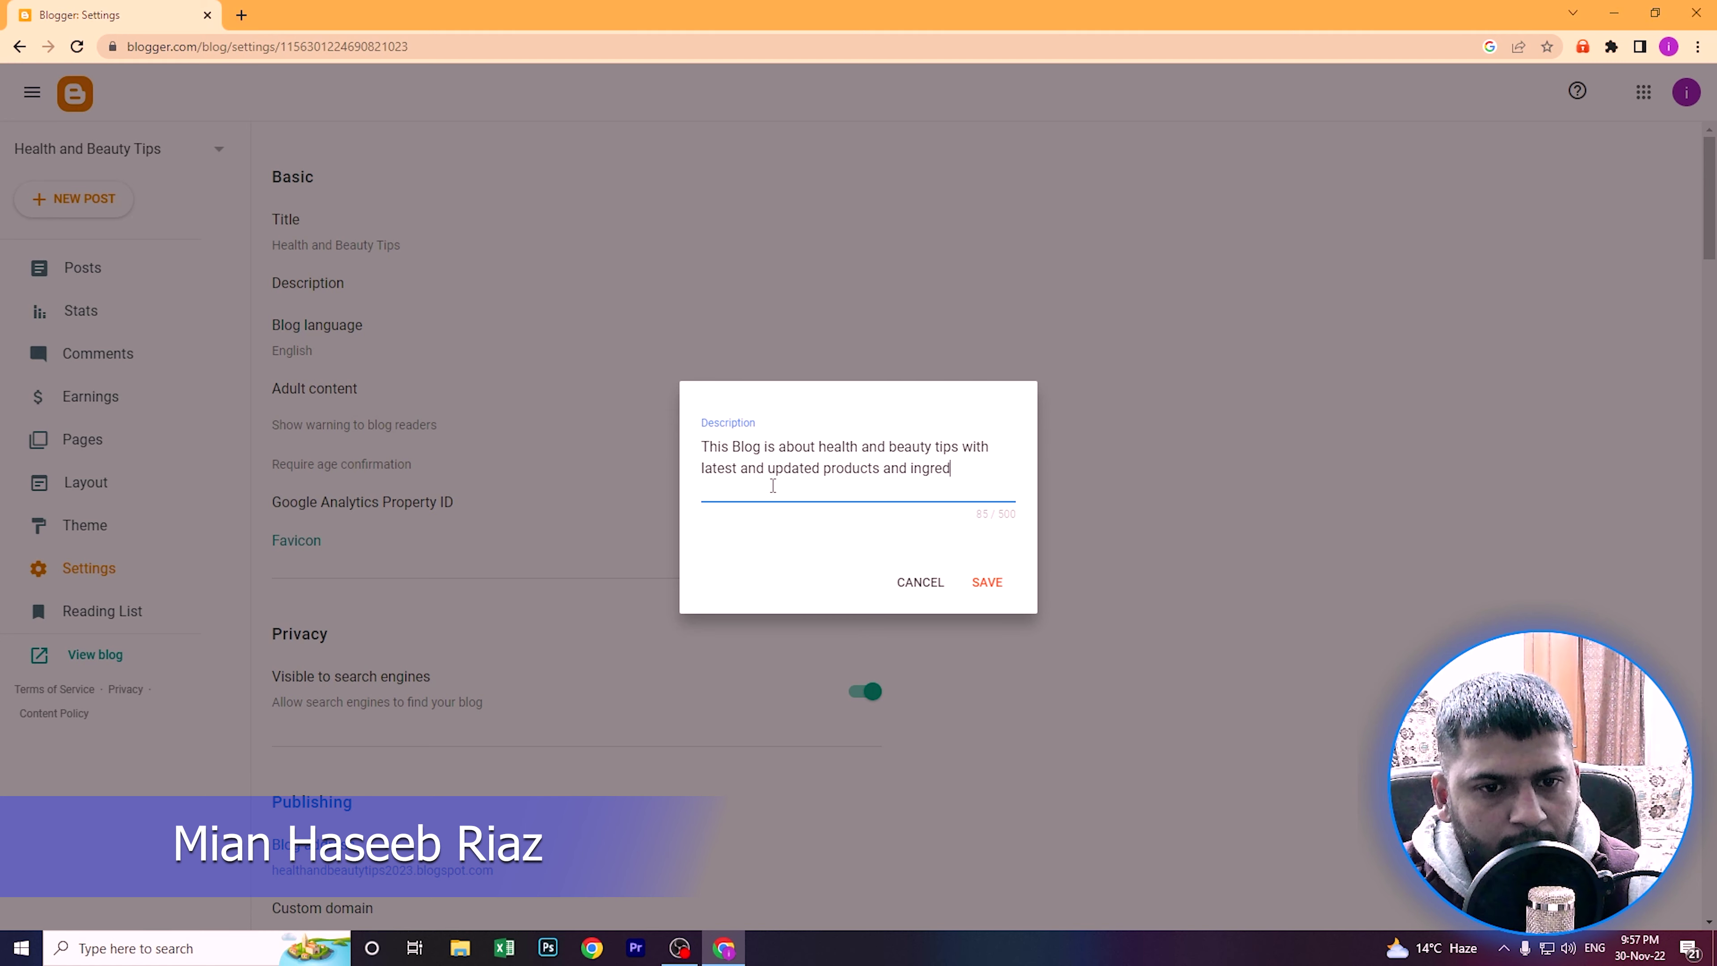
pyautogui.write('ients')
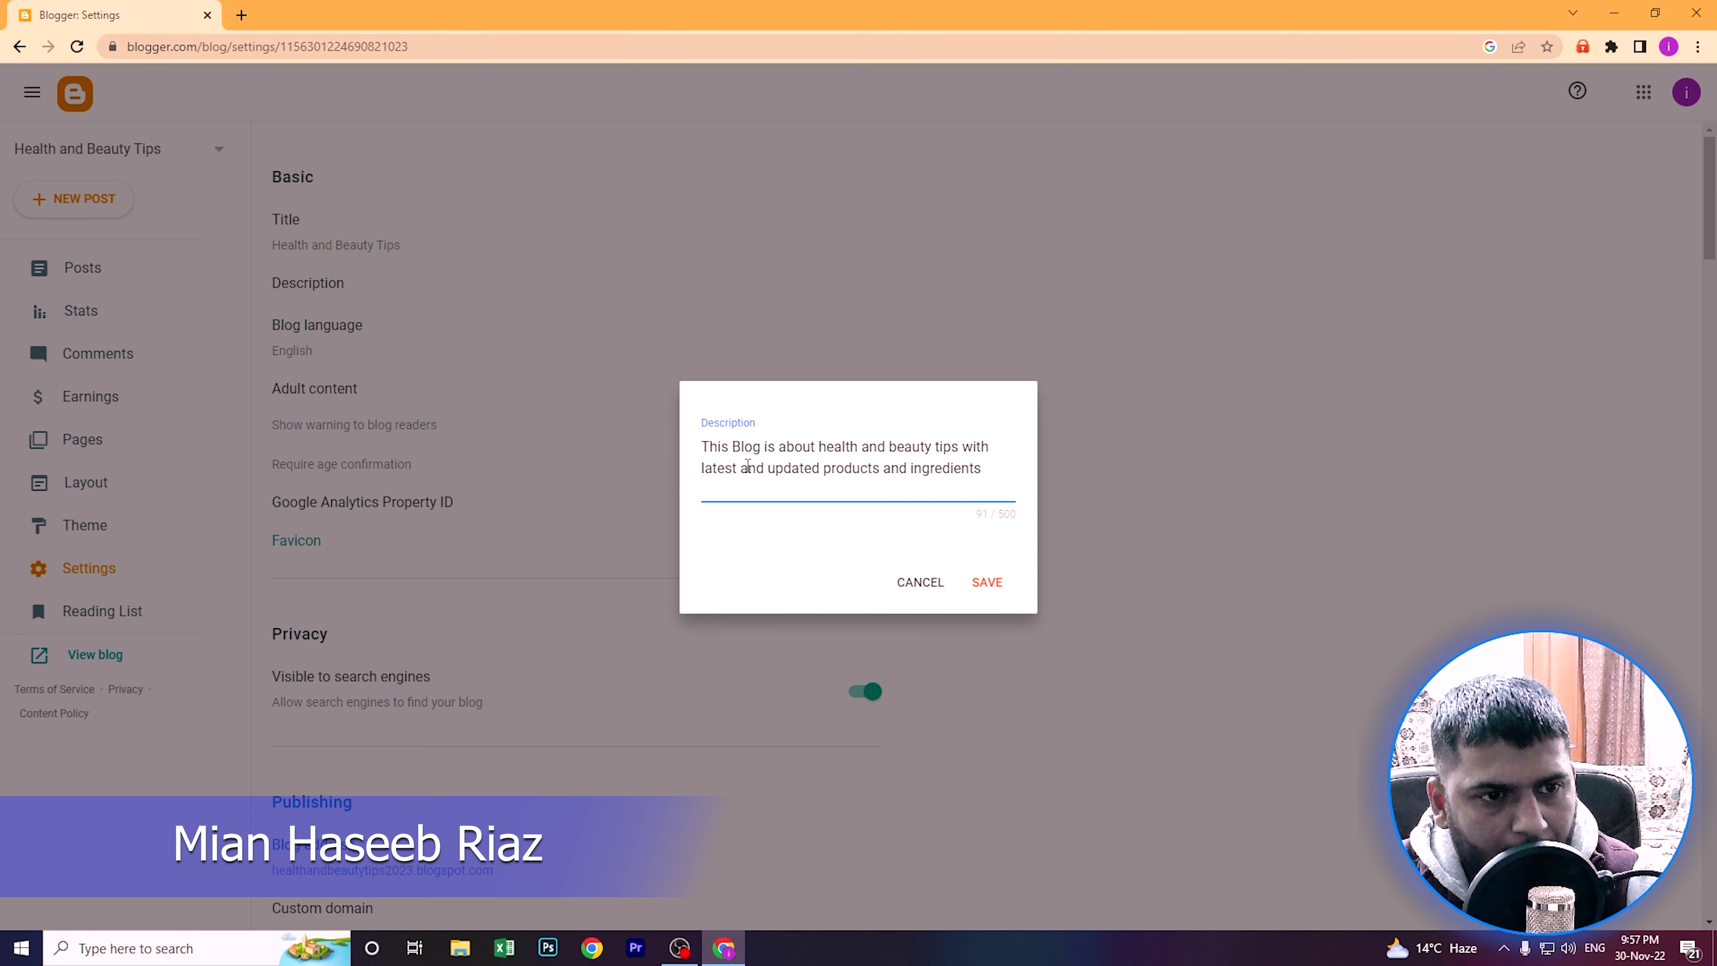
pyautogui.click(987, 582)
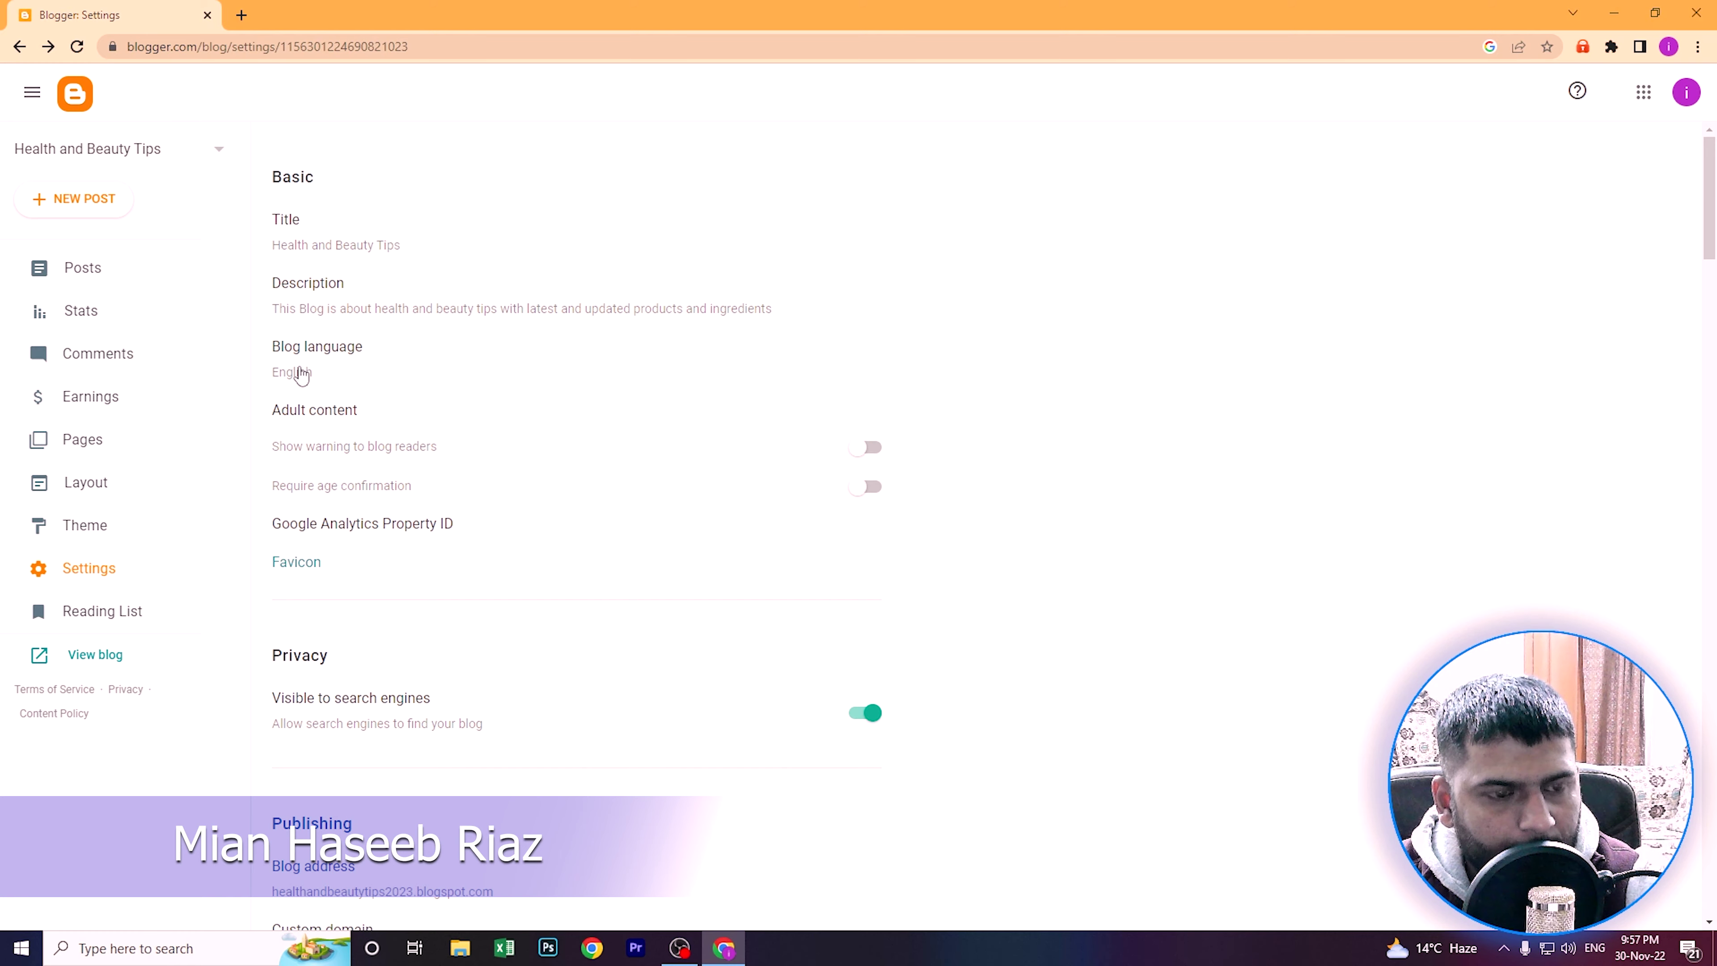
# - Look through the available blog languages and cancel the language selection
pyautogui.click(301, 376)
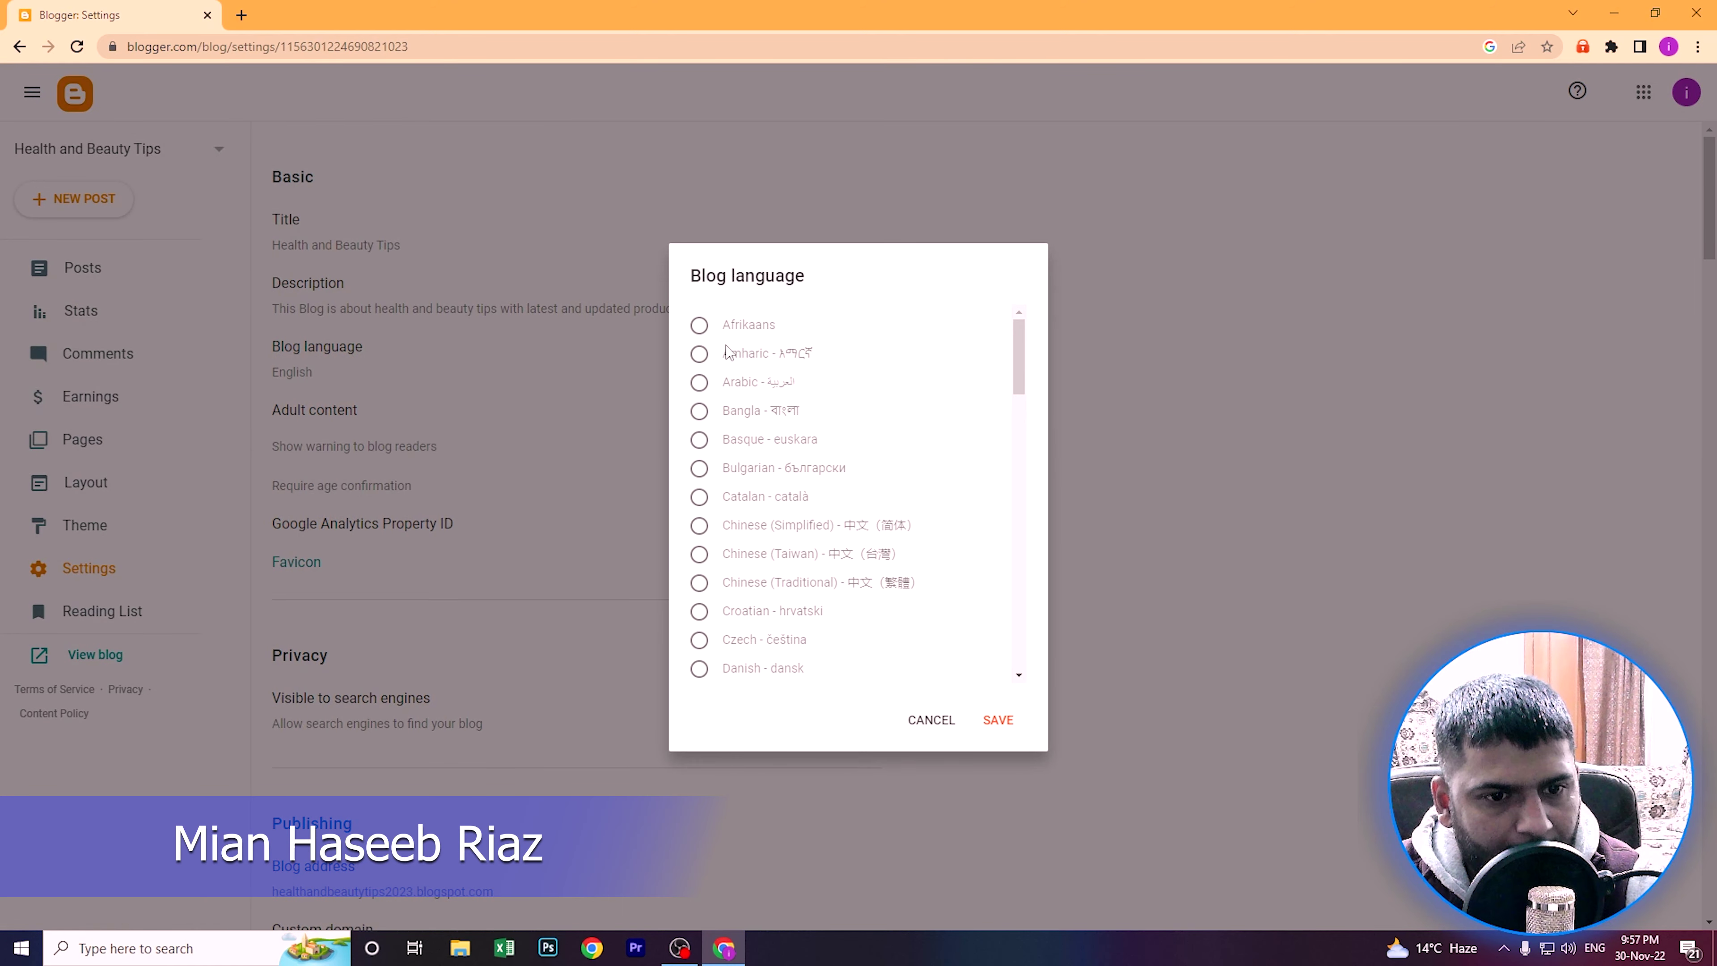
pyautogui.scroll(-15, 801, 458)
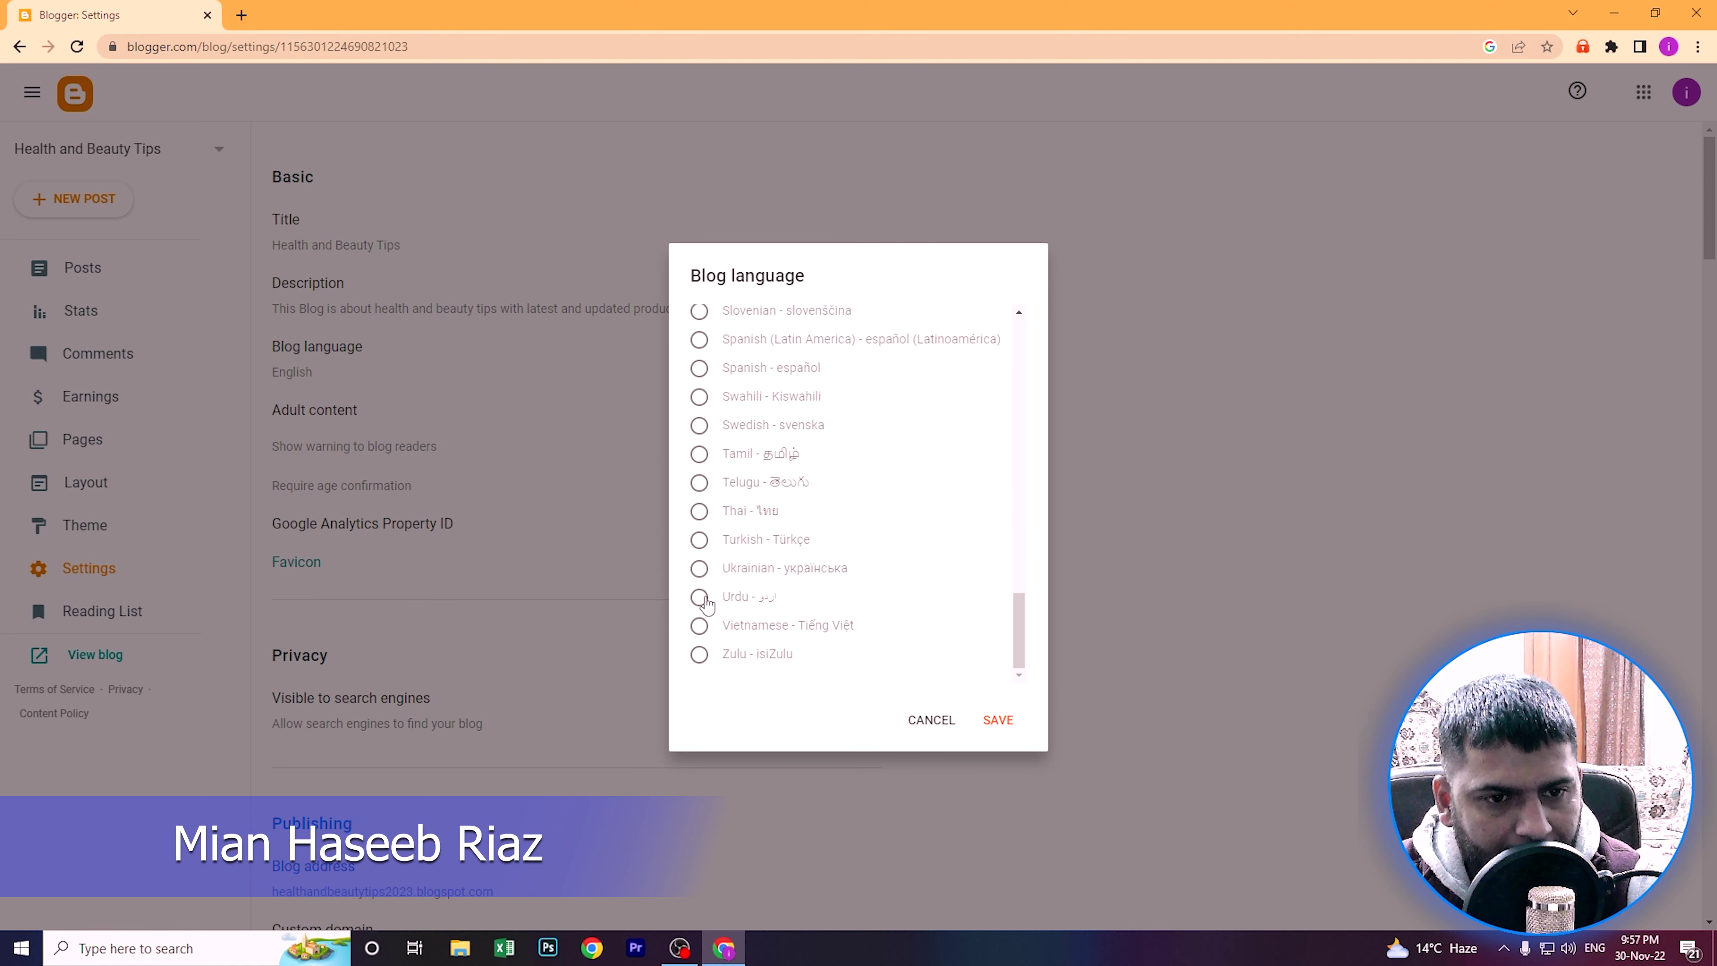
pyautogui.scroll(18, 771, 599)
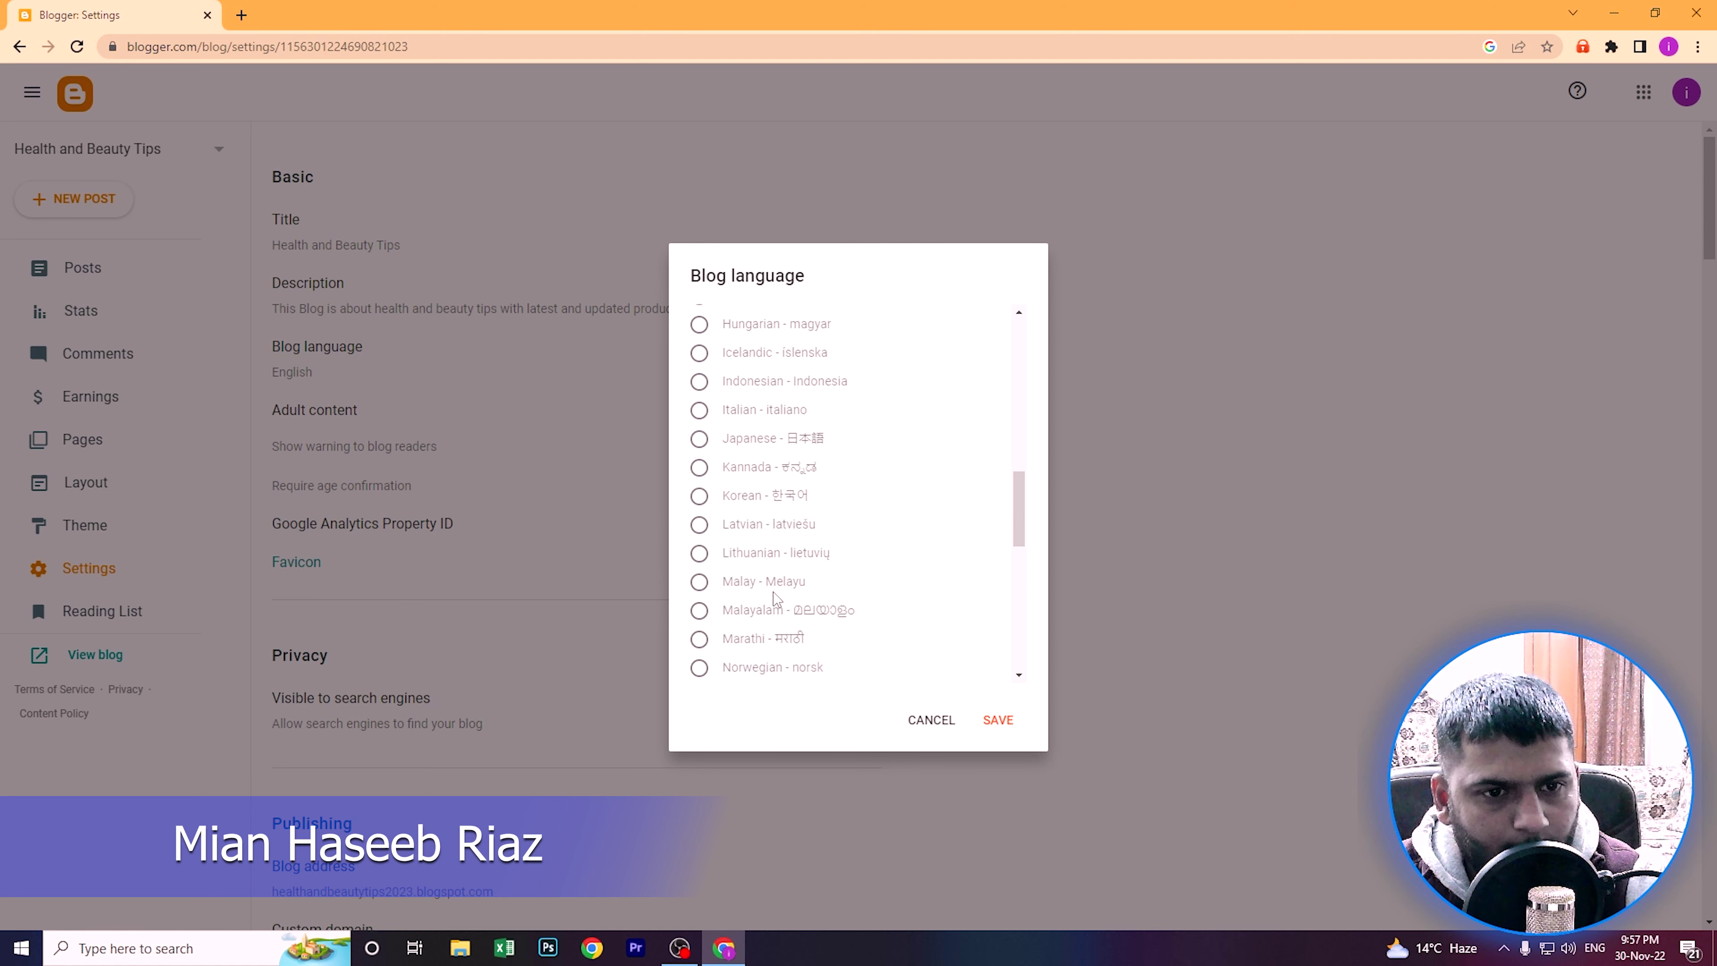
pyautogui.scroll(3, 777, 597)
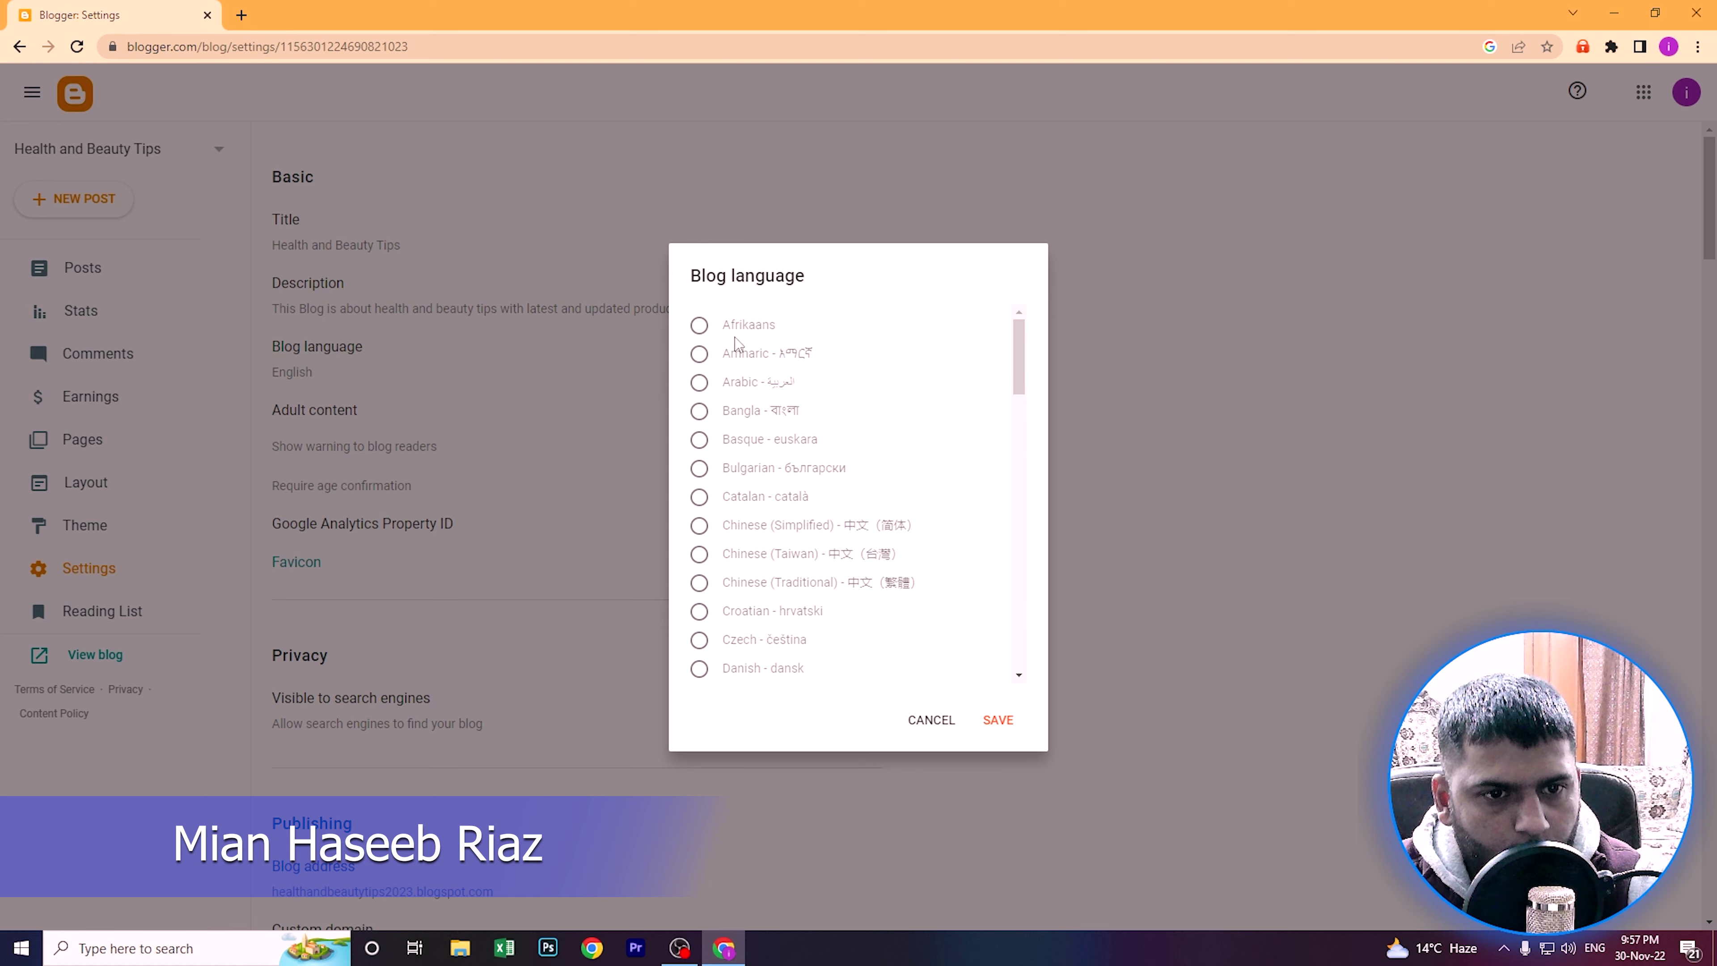
pyautogui.click(905, 719)
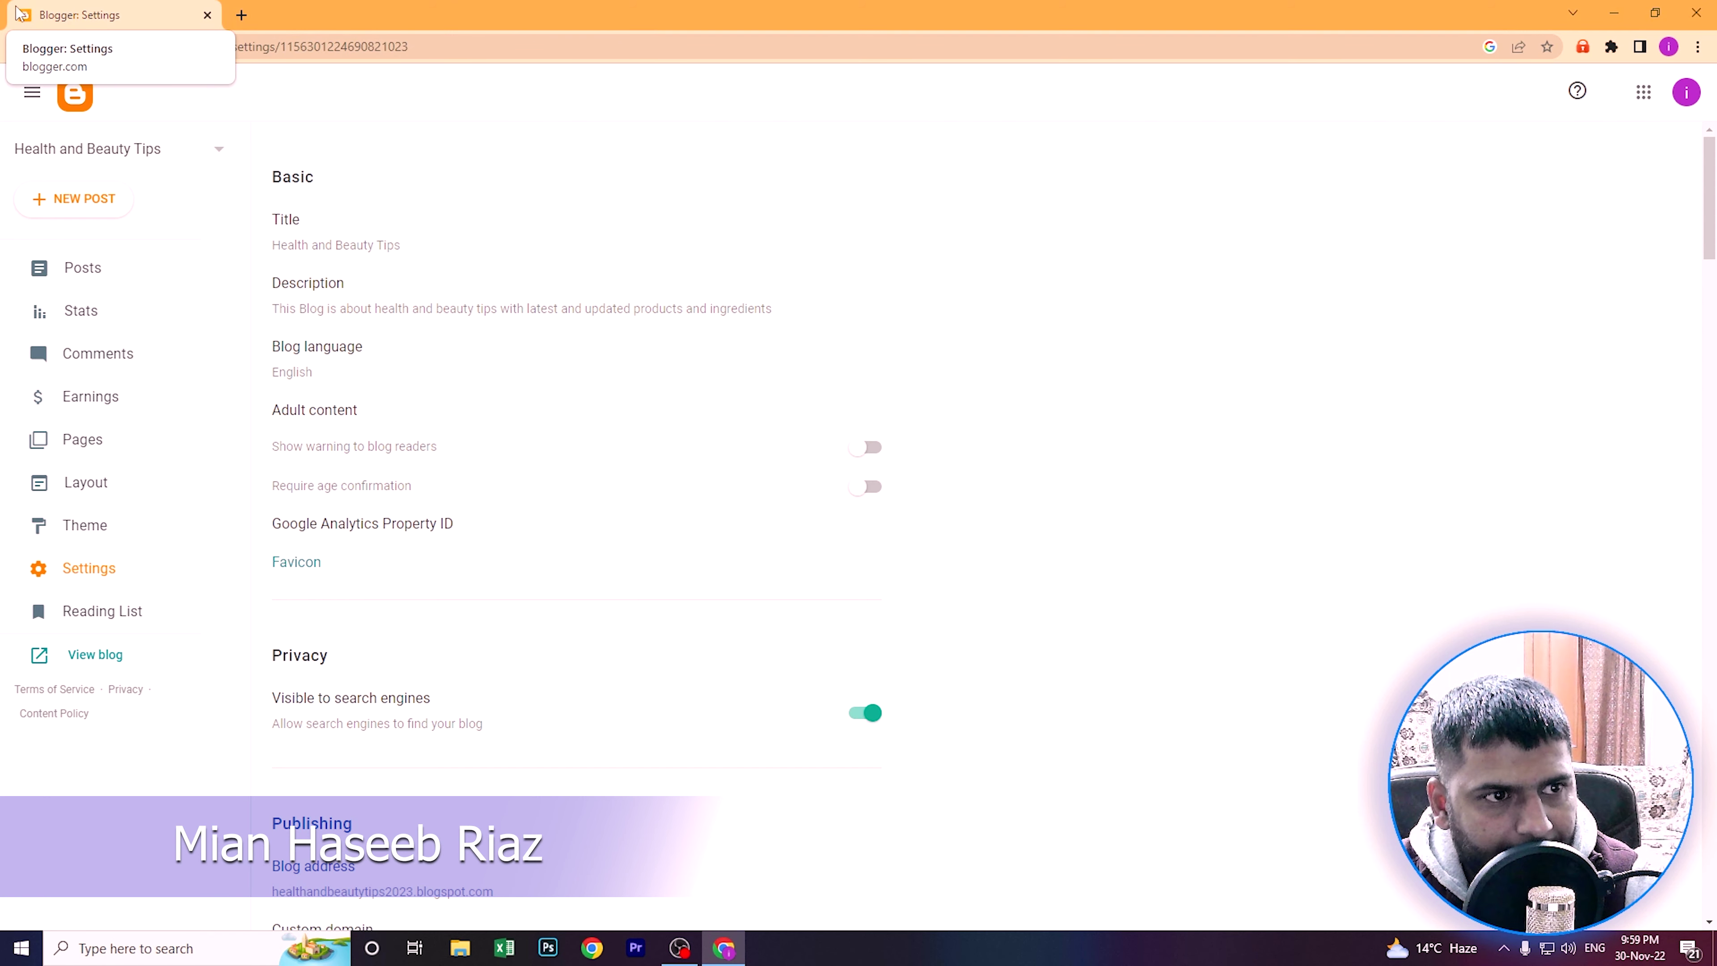
# - Read the image requirements for uploading a custom favicon and cancel the favicon configuration
pyautogui.click(288, 566)
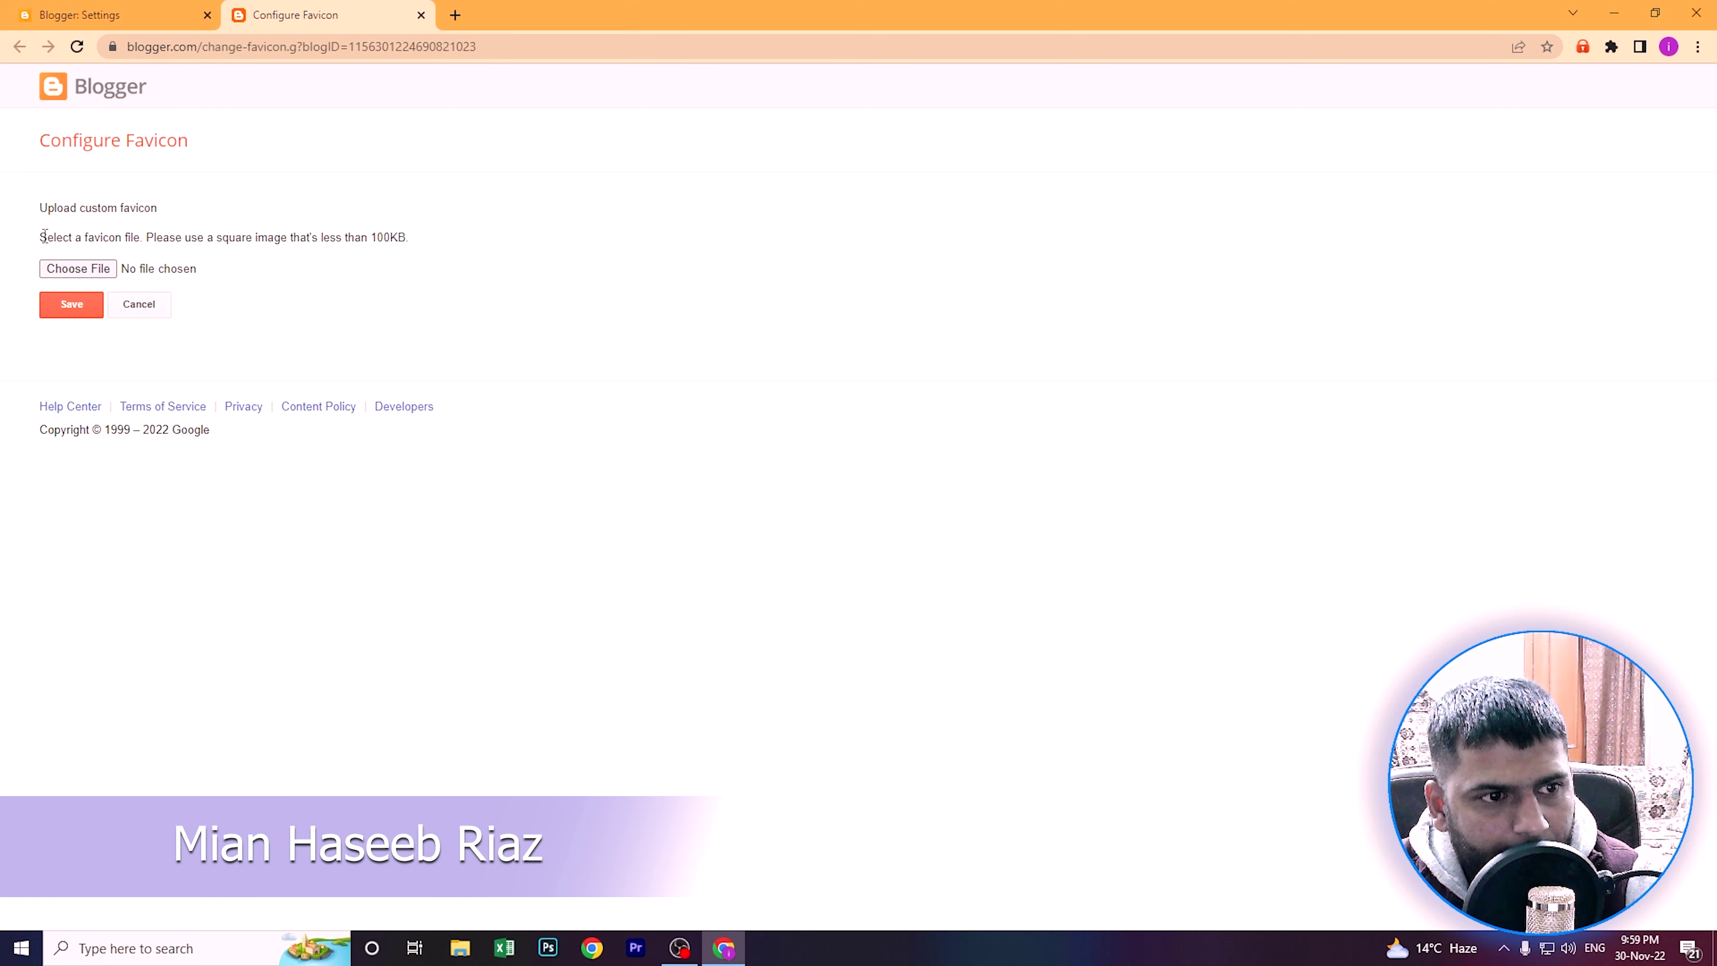
pyautogui.moveTo(43, 236); pyautogui.dragTo(268, 238)
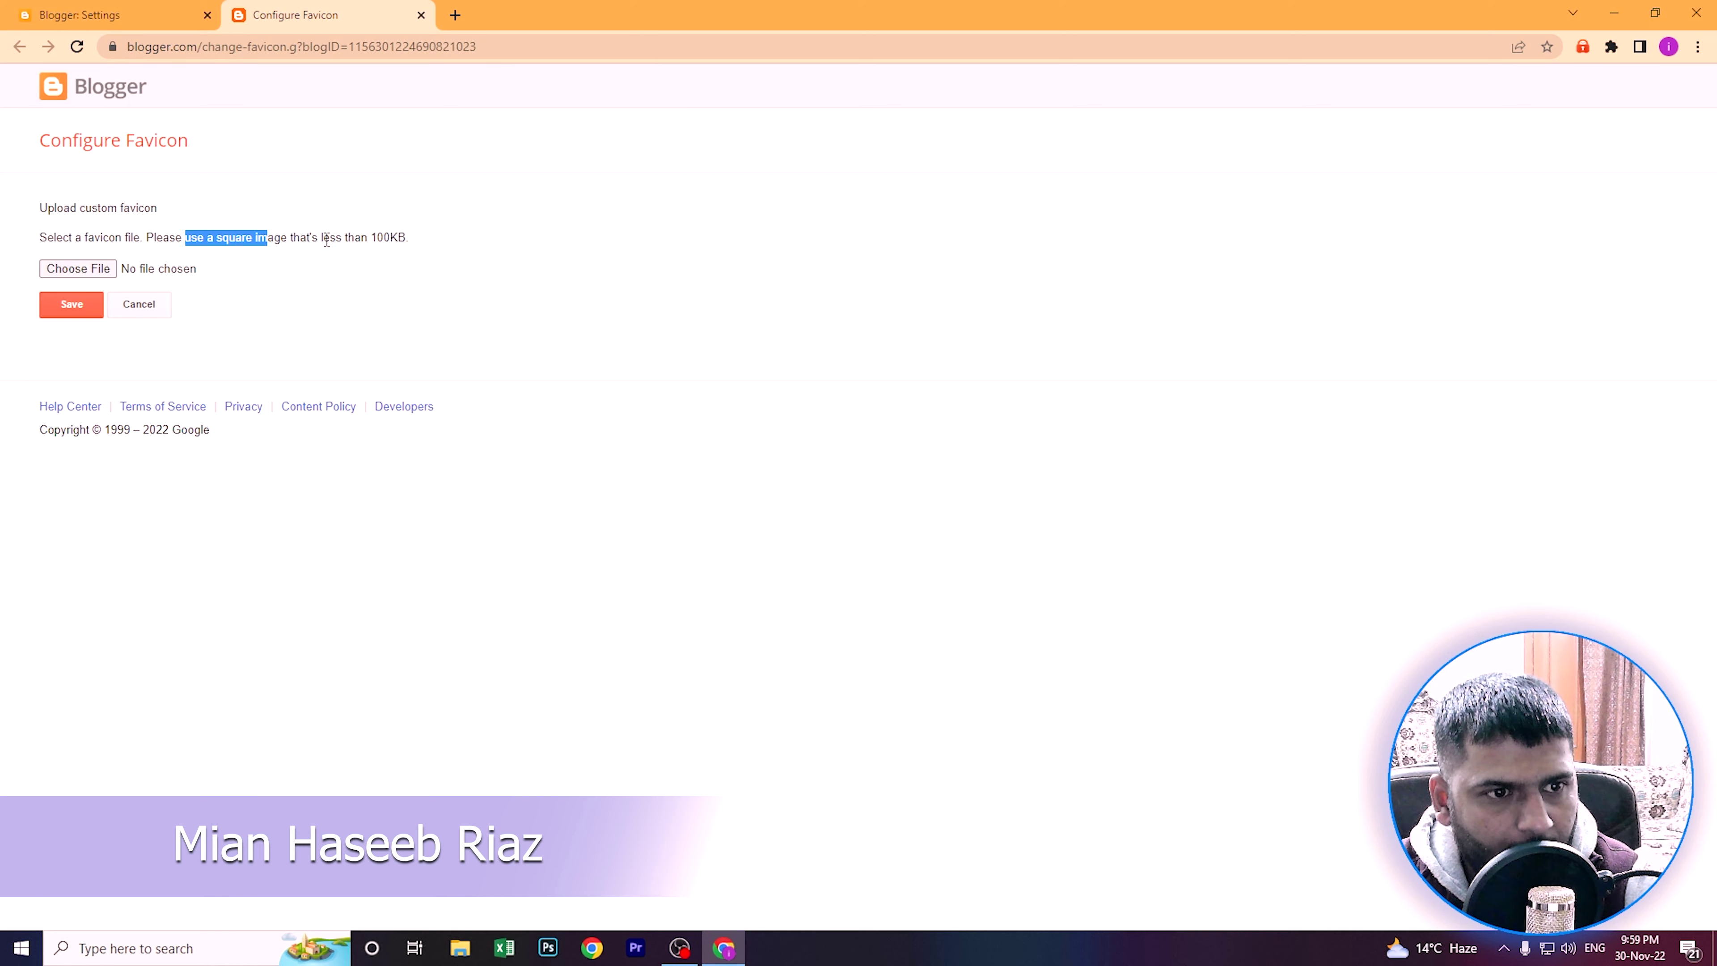
pyautogui.moveTo(342, 237); pyautogui.dragTo(416, 238)
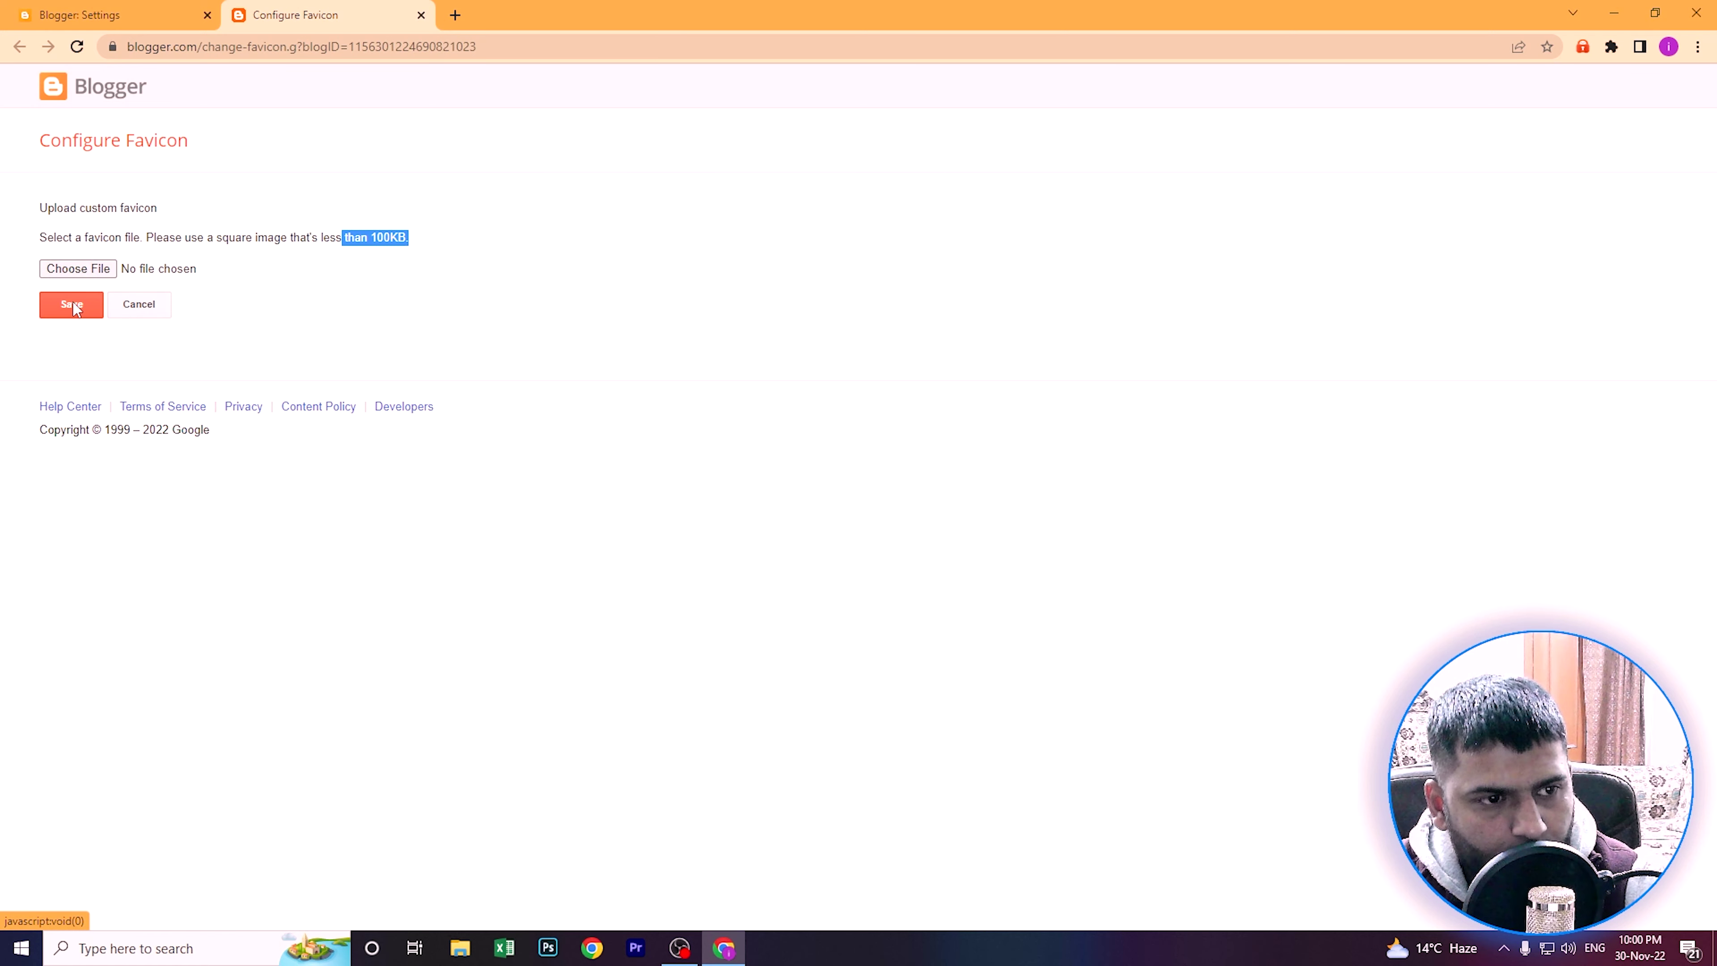
pyautogui.click(139, 304)
# - Examine the privacy, publishing and HTTPS settings, and check the description on the public blog
pyautogui.scroll(-4, 406, 673)
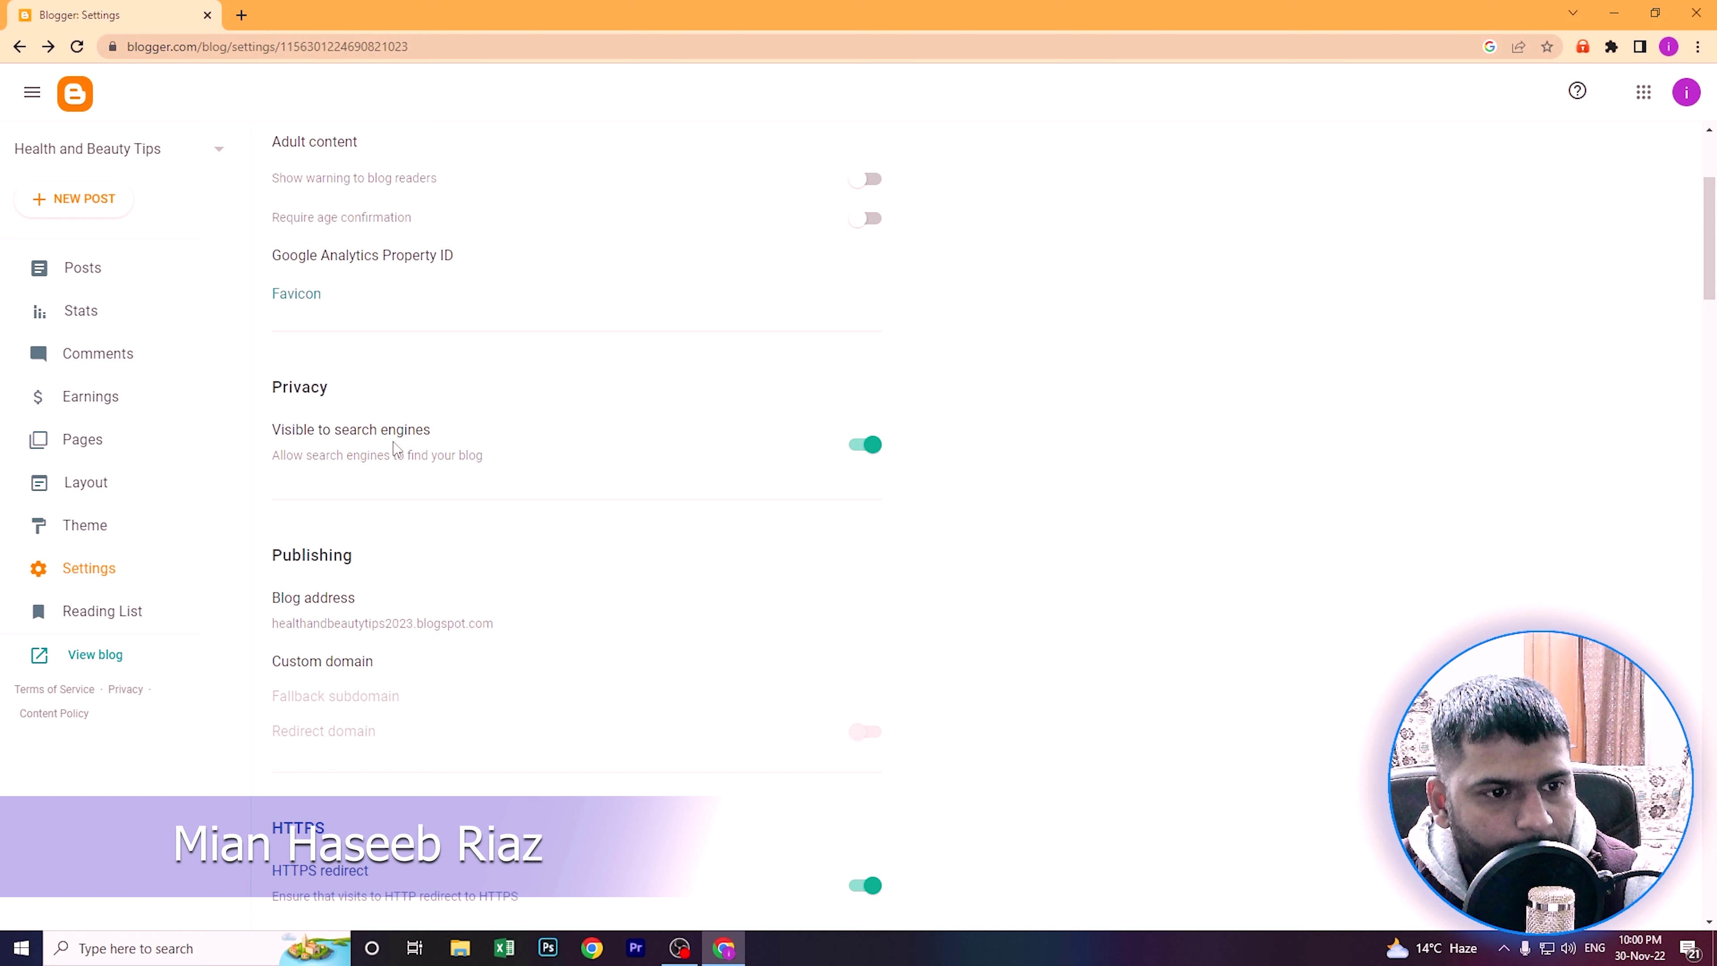
pyautogui.scroll(-2, 397, 448)
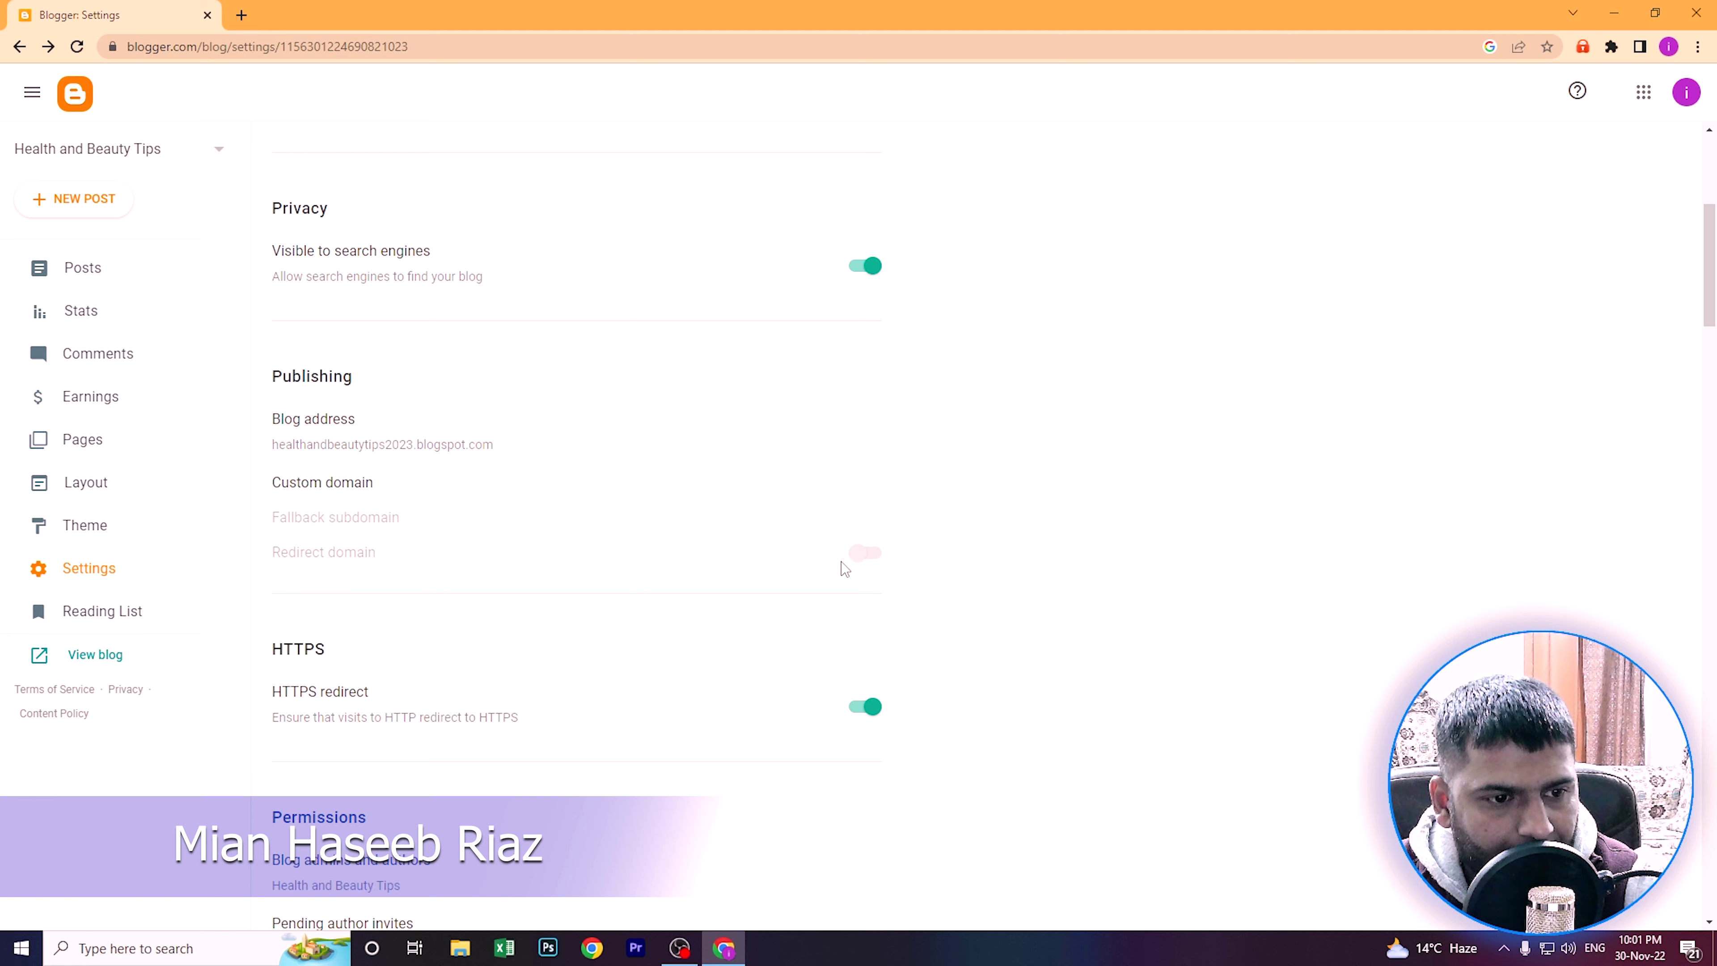
pyautogui.scroll(-3, 798, 561)
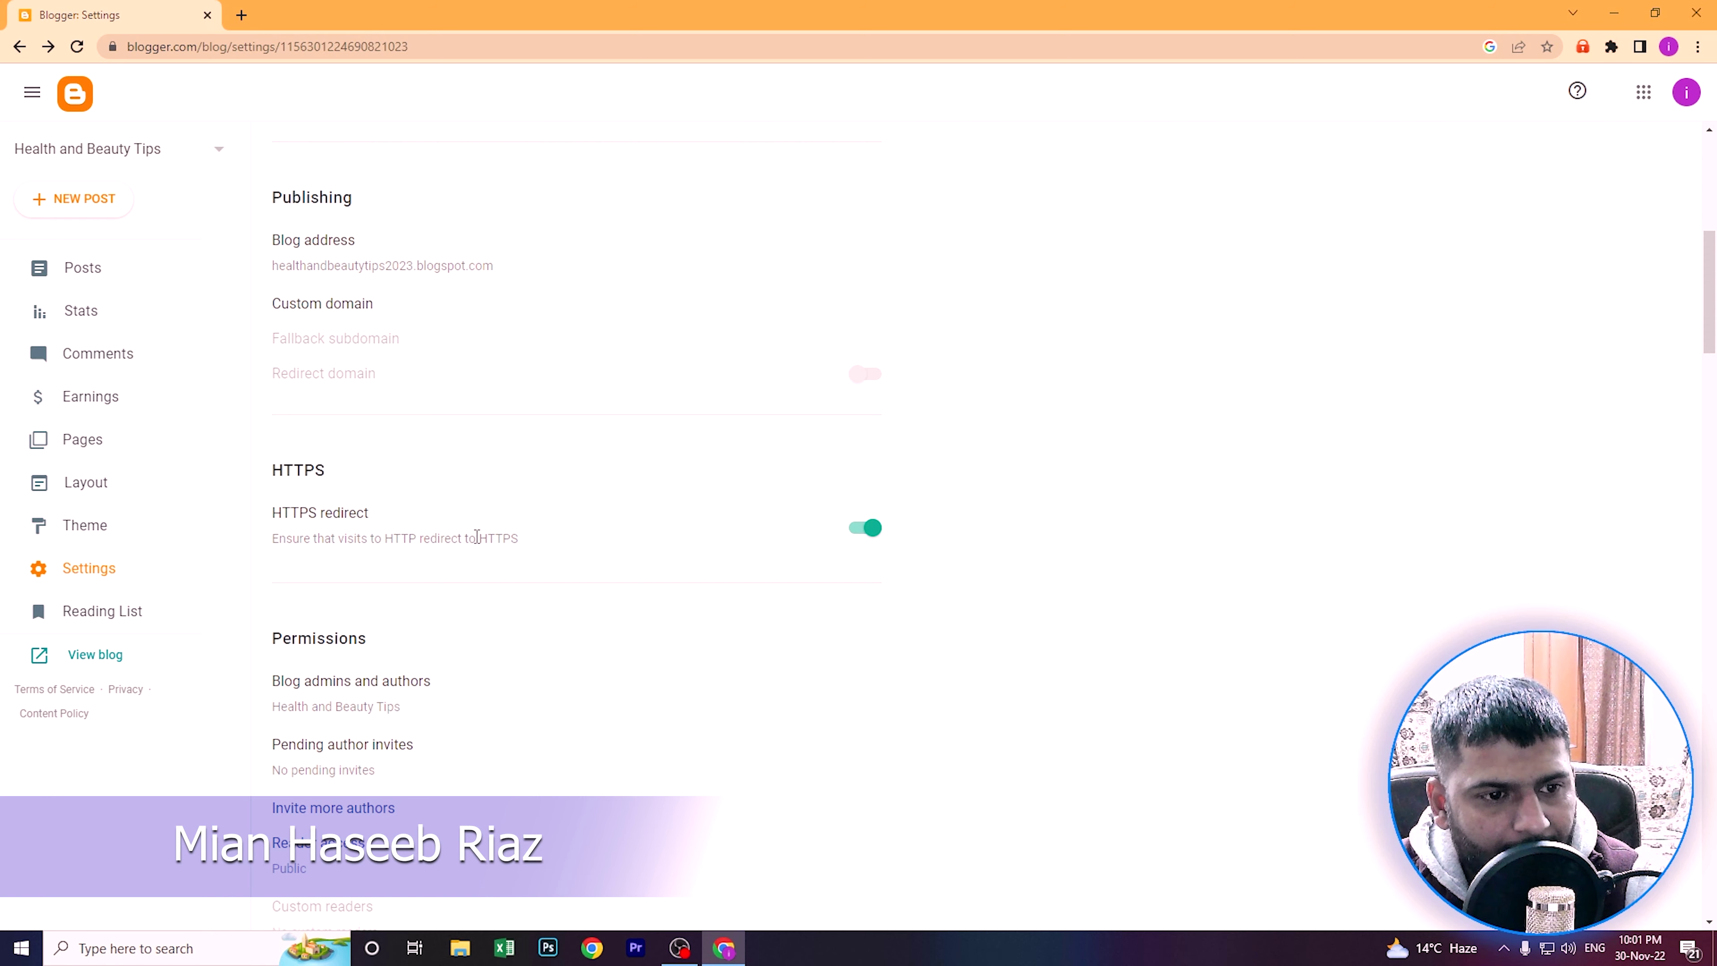
pyautogui.click(93, 656)
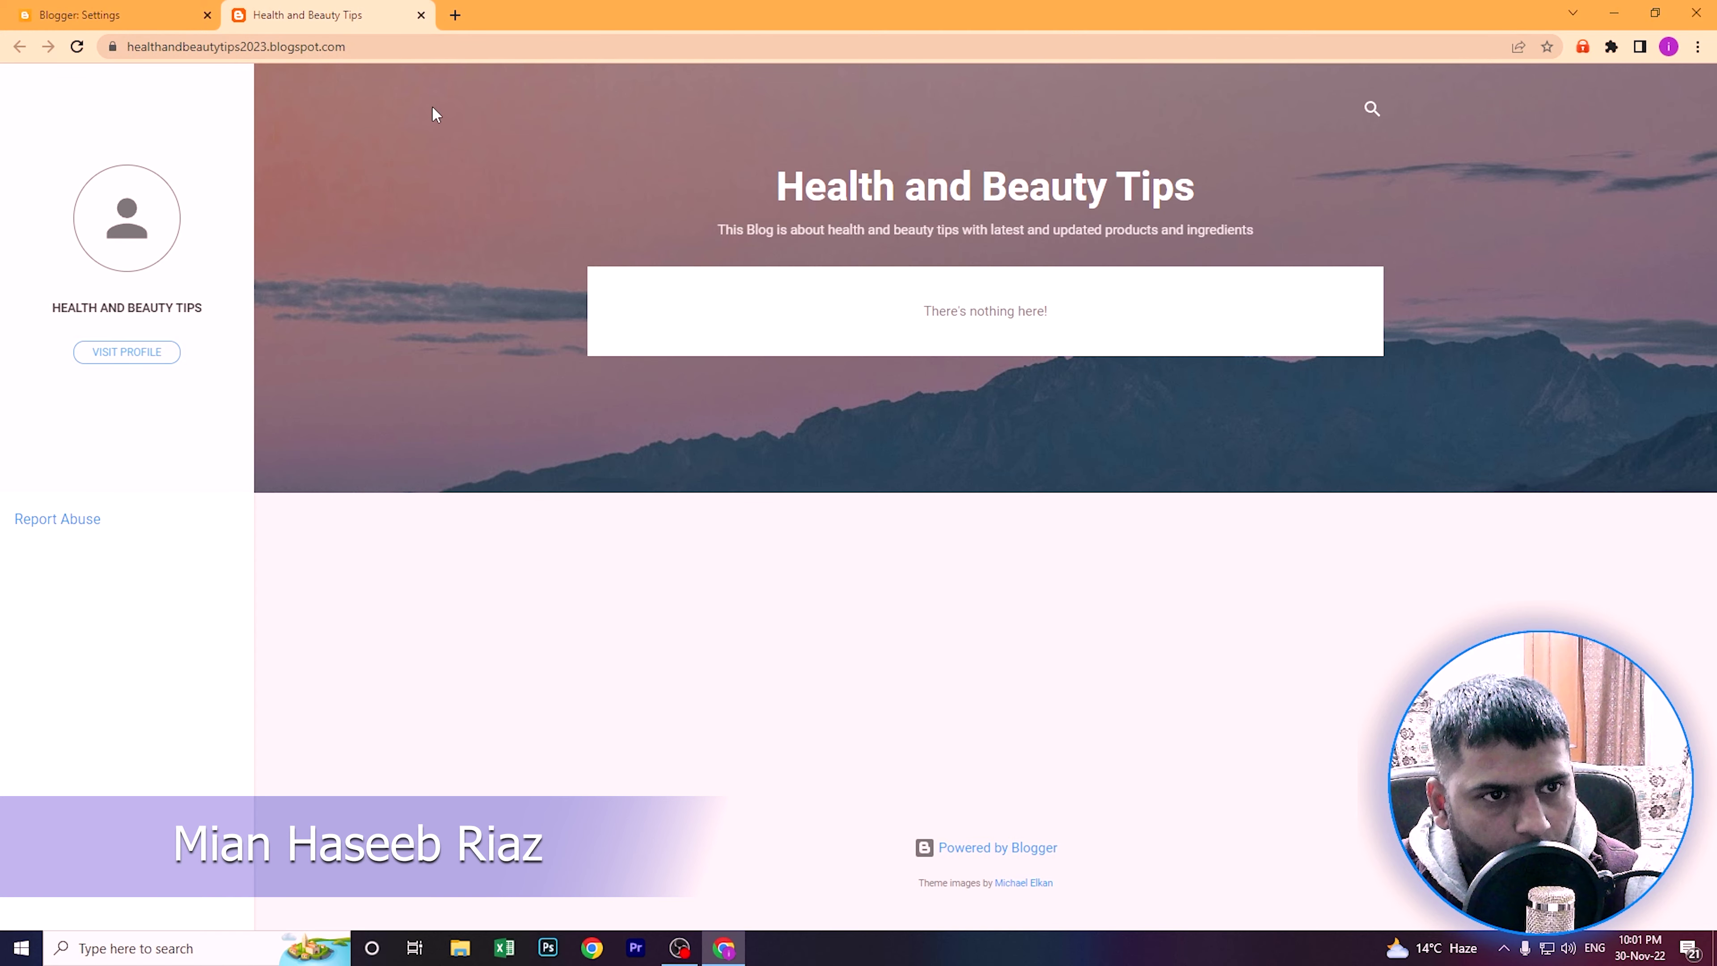
pyautogui.click(421, 14)
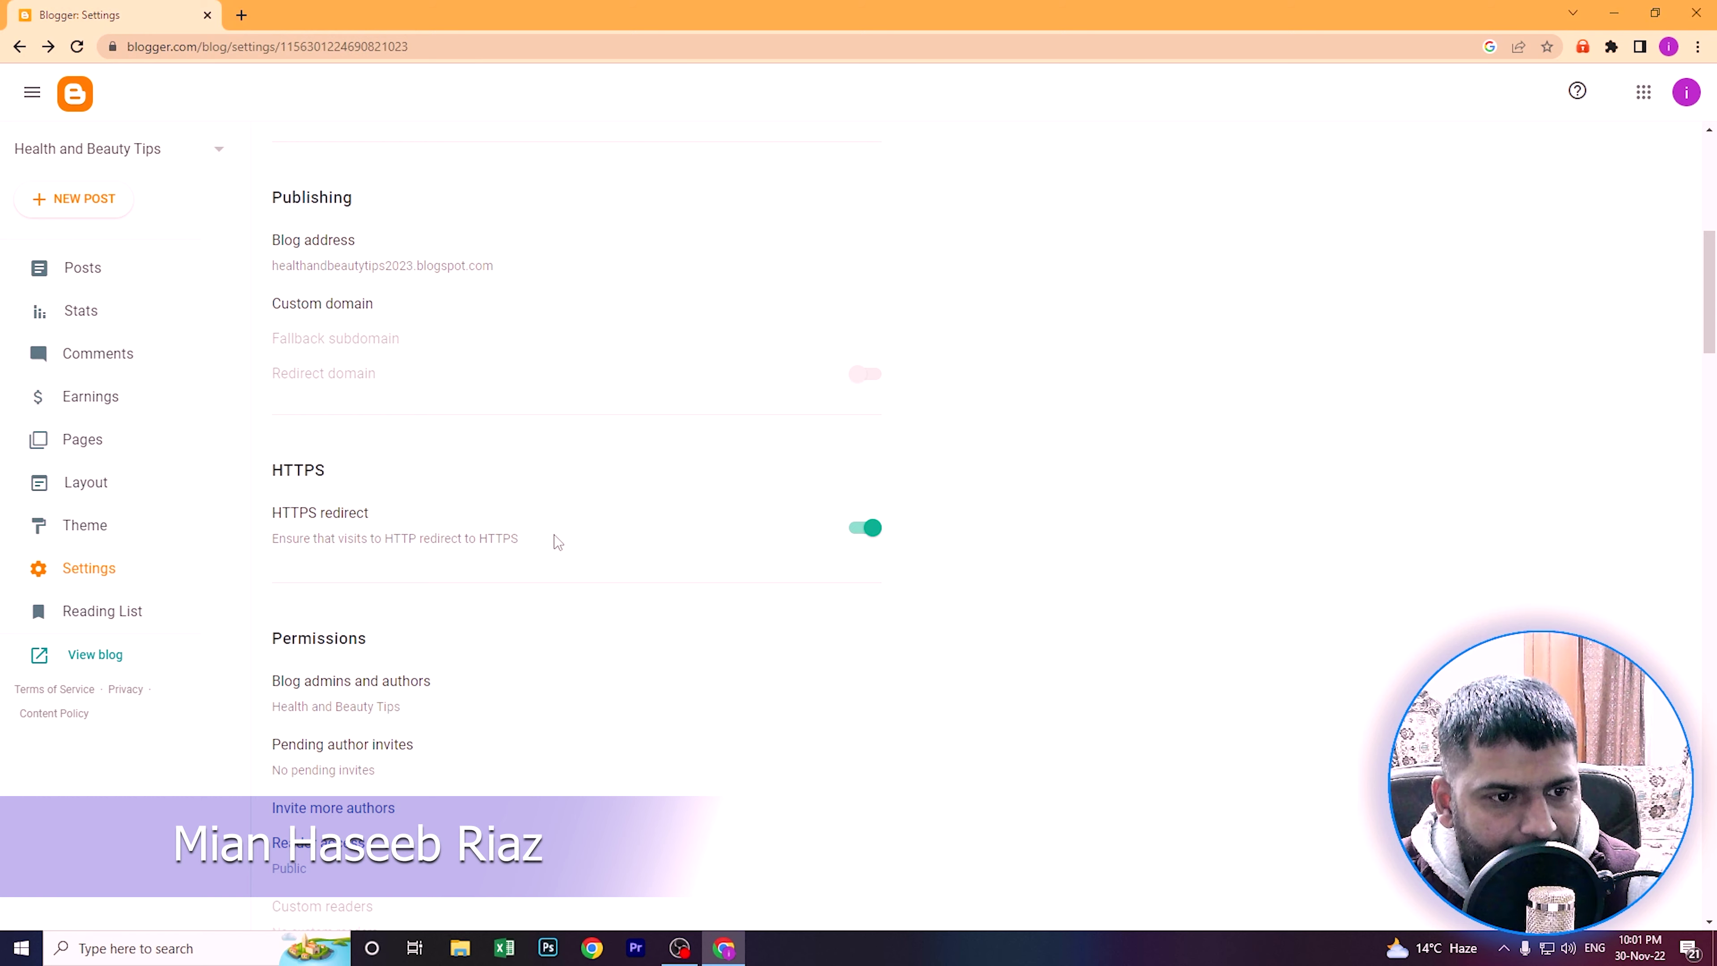
# - Review the form for inviting more authors and the reader access options under Permissions, cancelling both dialogs
pyautogui.scroll(-2, 544, 546)
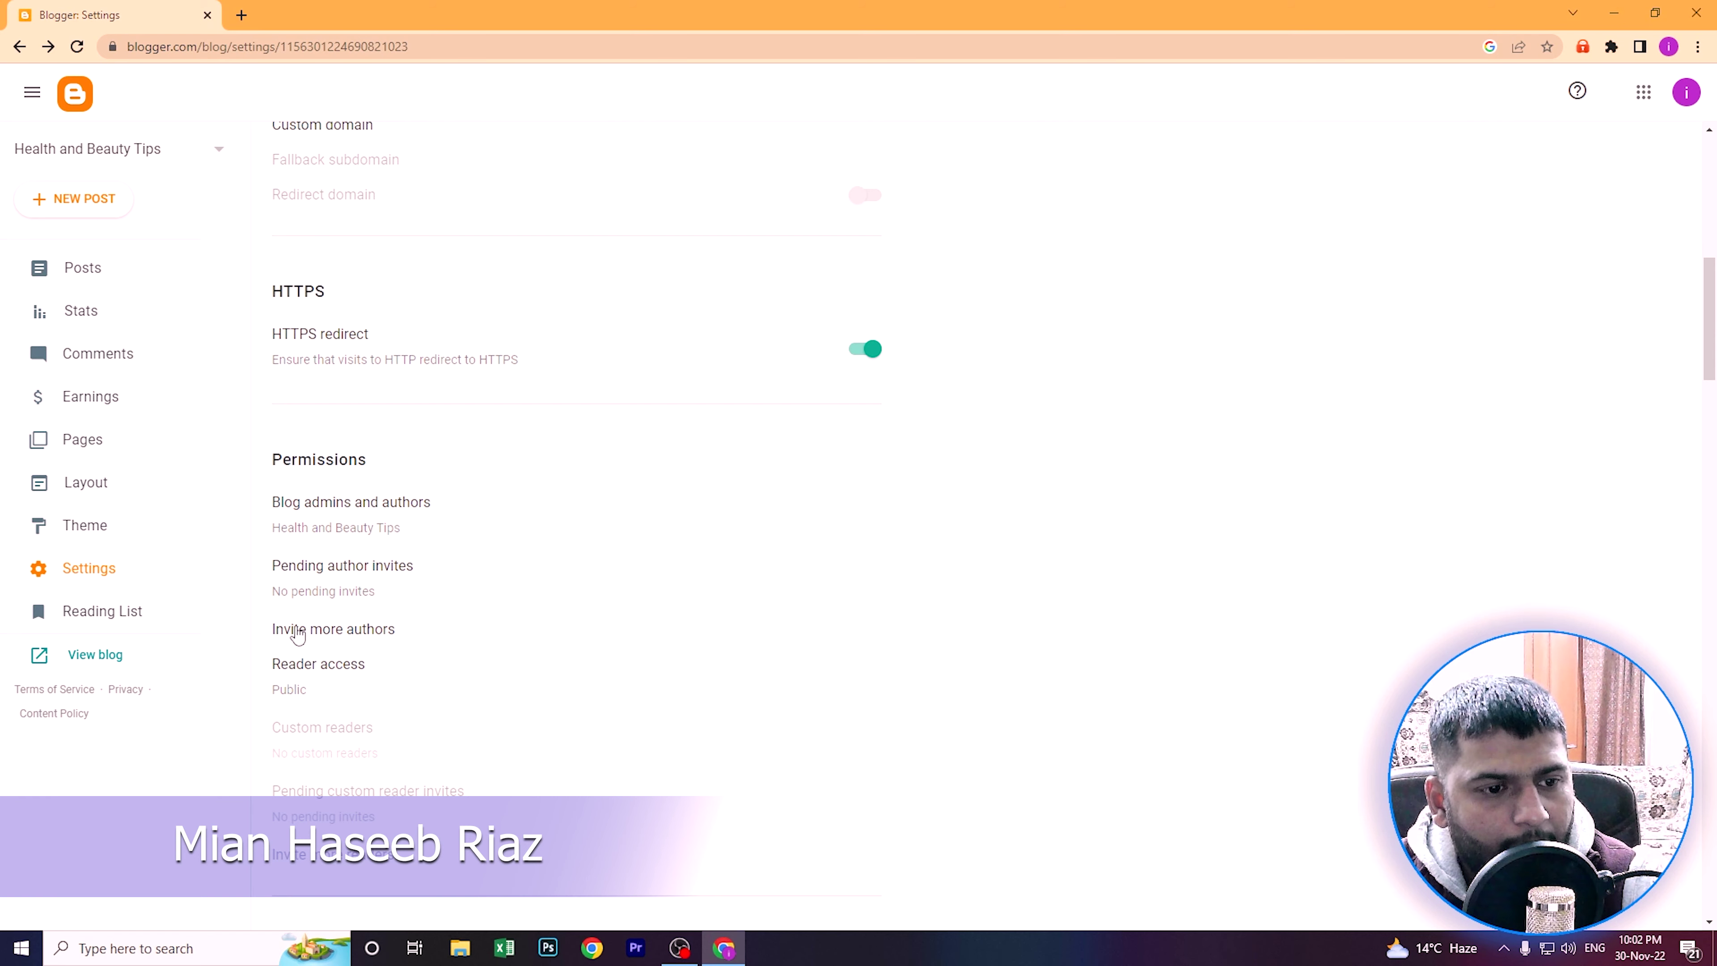
pyautogui.click(350, 638)
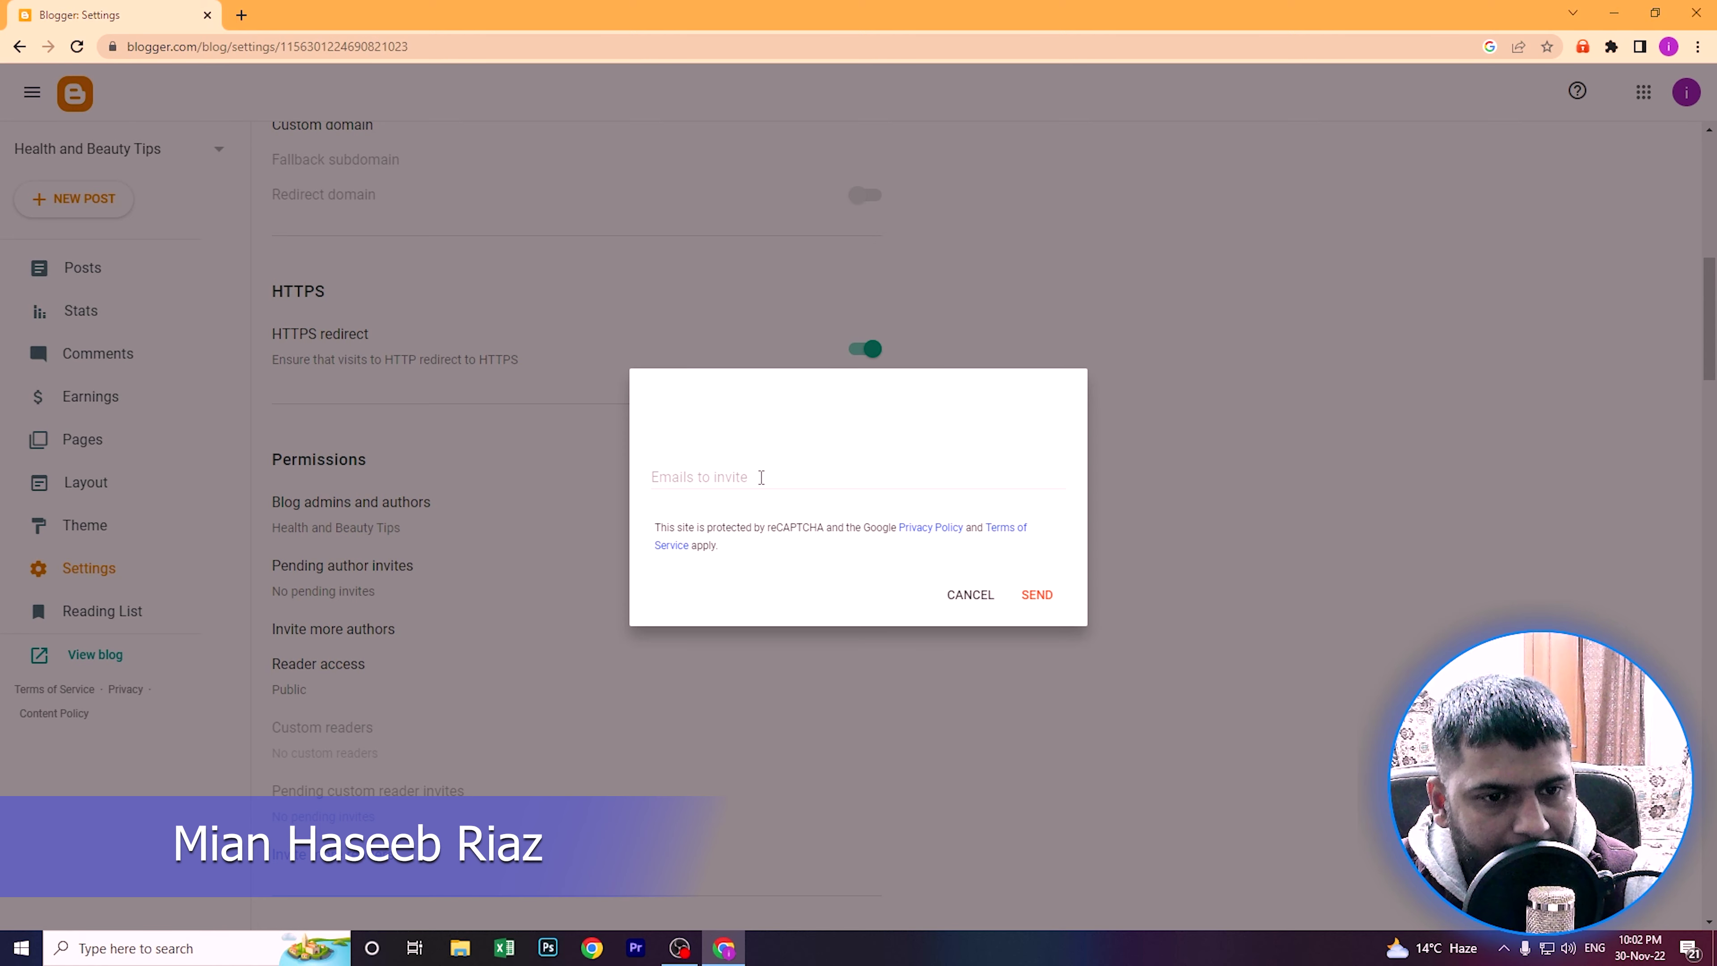
pyautogui.click(969, 596)
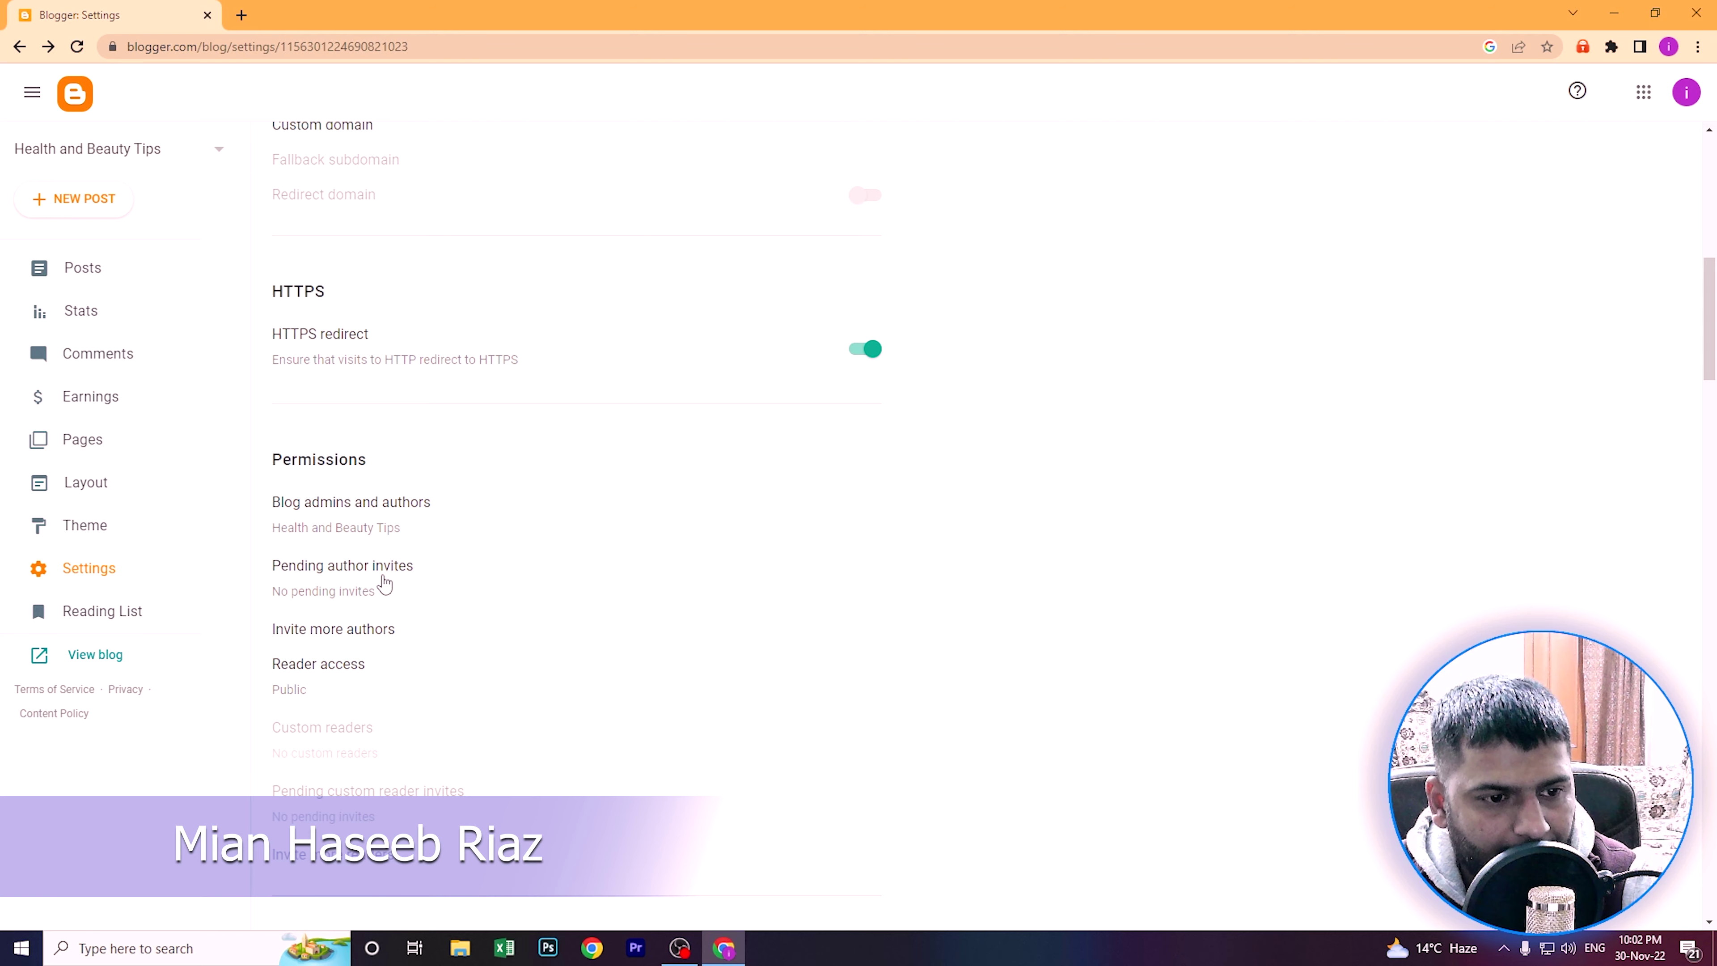
pyautogui.scroll(-3, 376, 622)
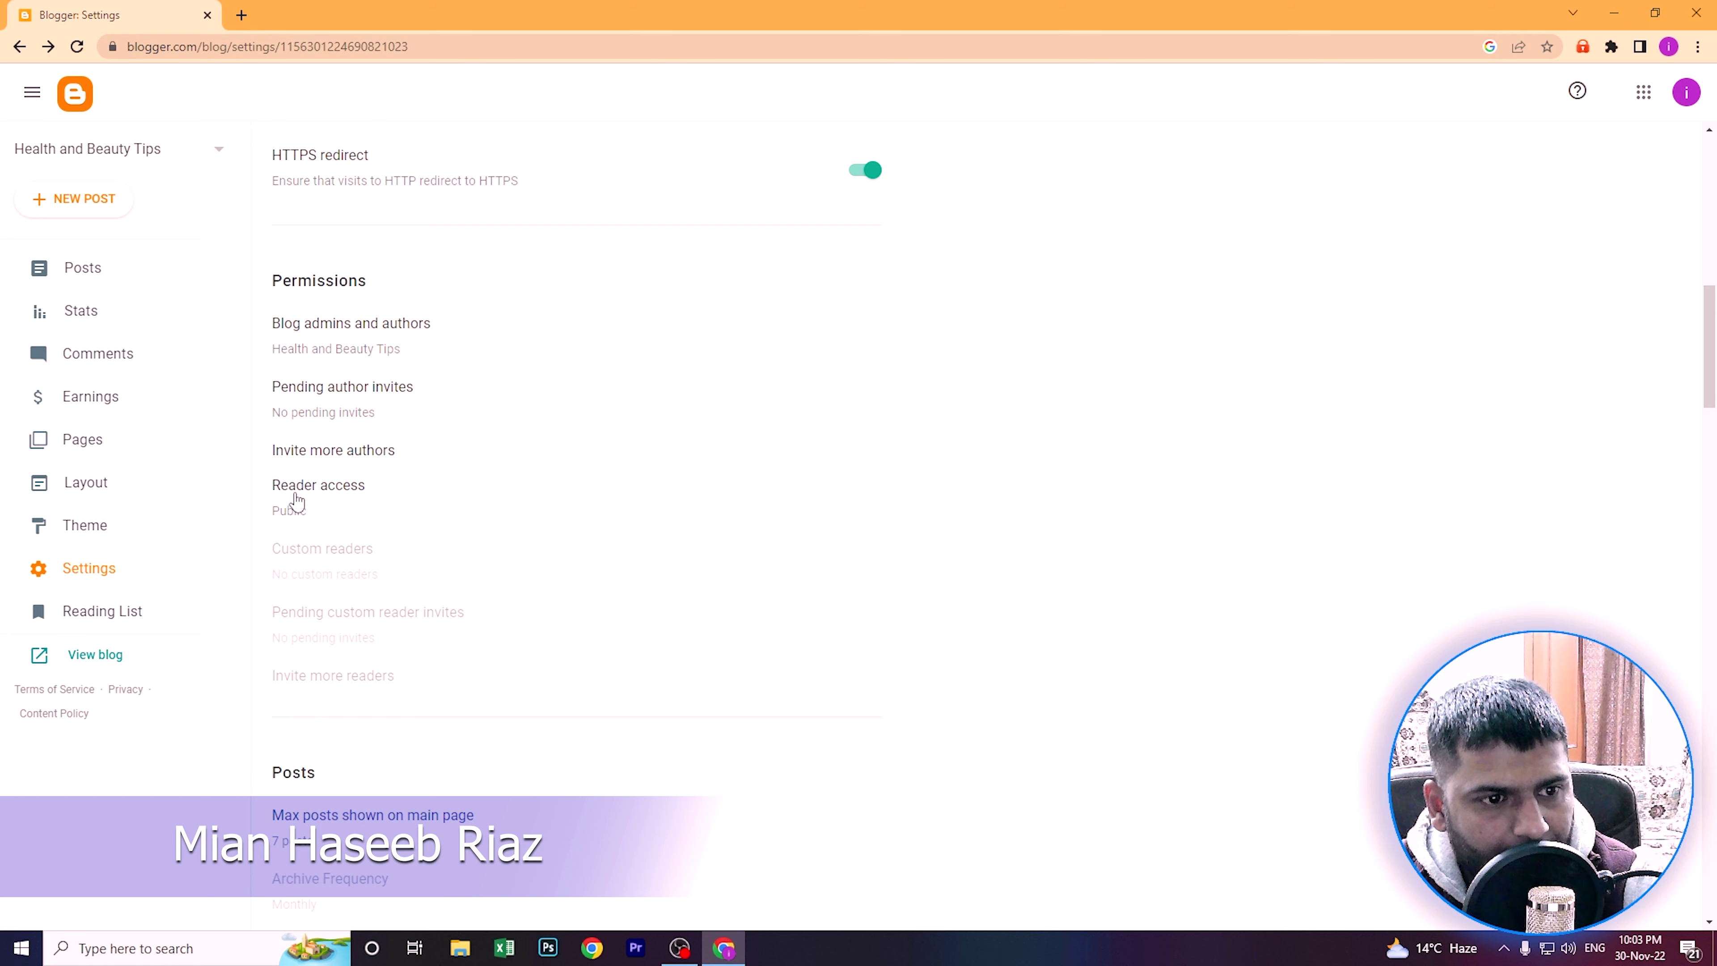
pyautogui.click(294, 514)
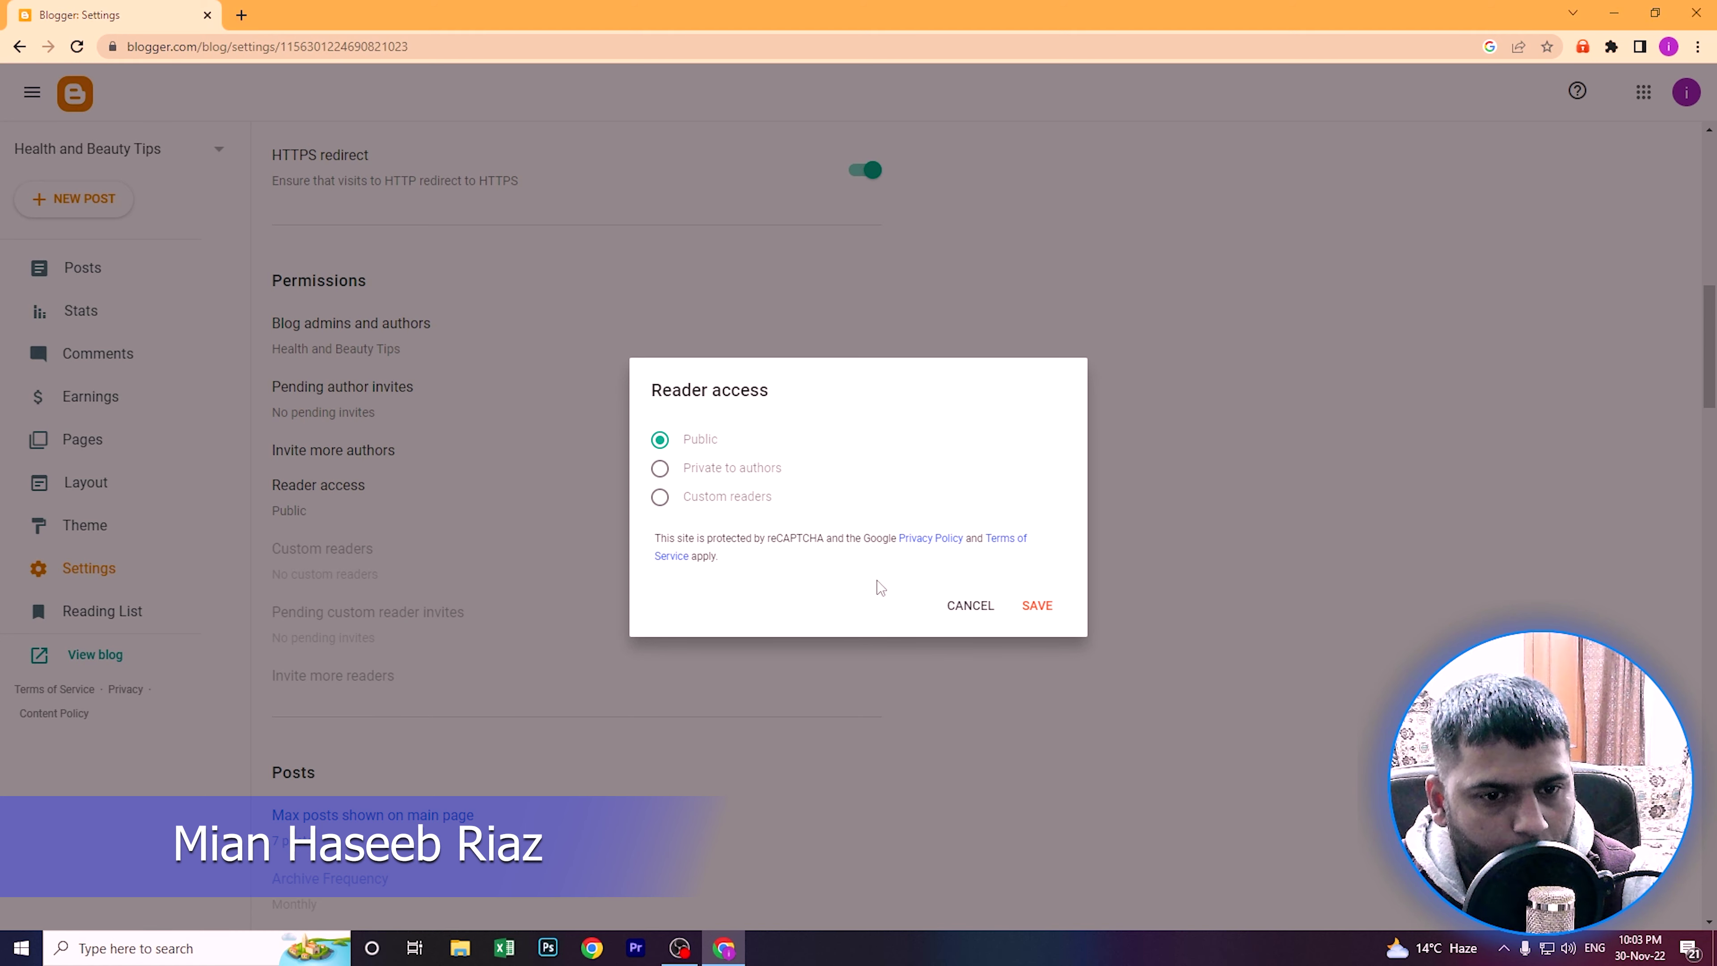
pyautogui.click(970, 604)
# - Inspect the setting for maximum posts shown on the main page, cancel it and view the other post settings
pyautogui.scroll(-5, 285, 434)
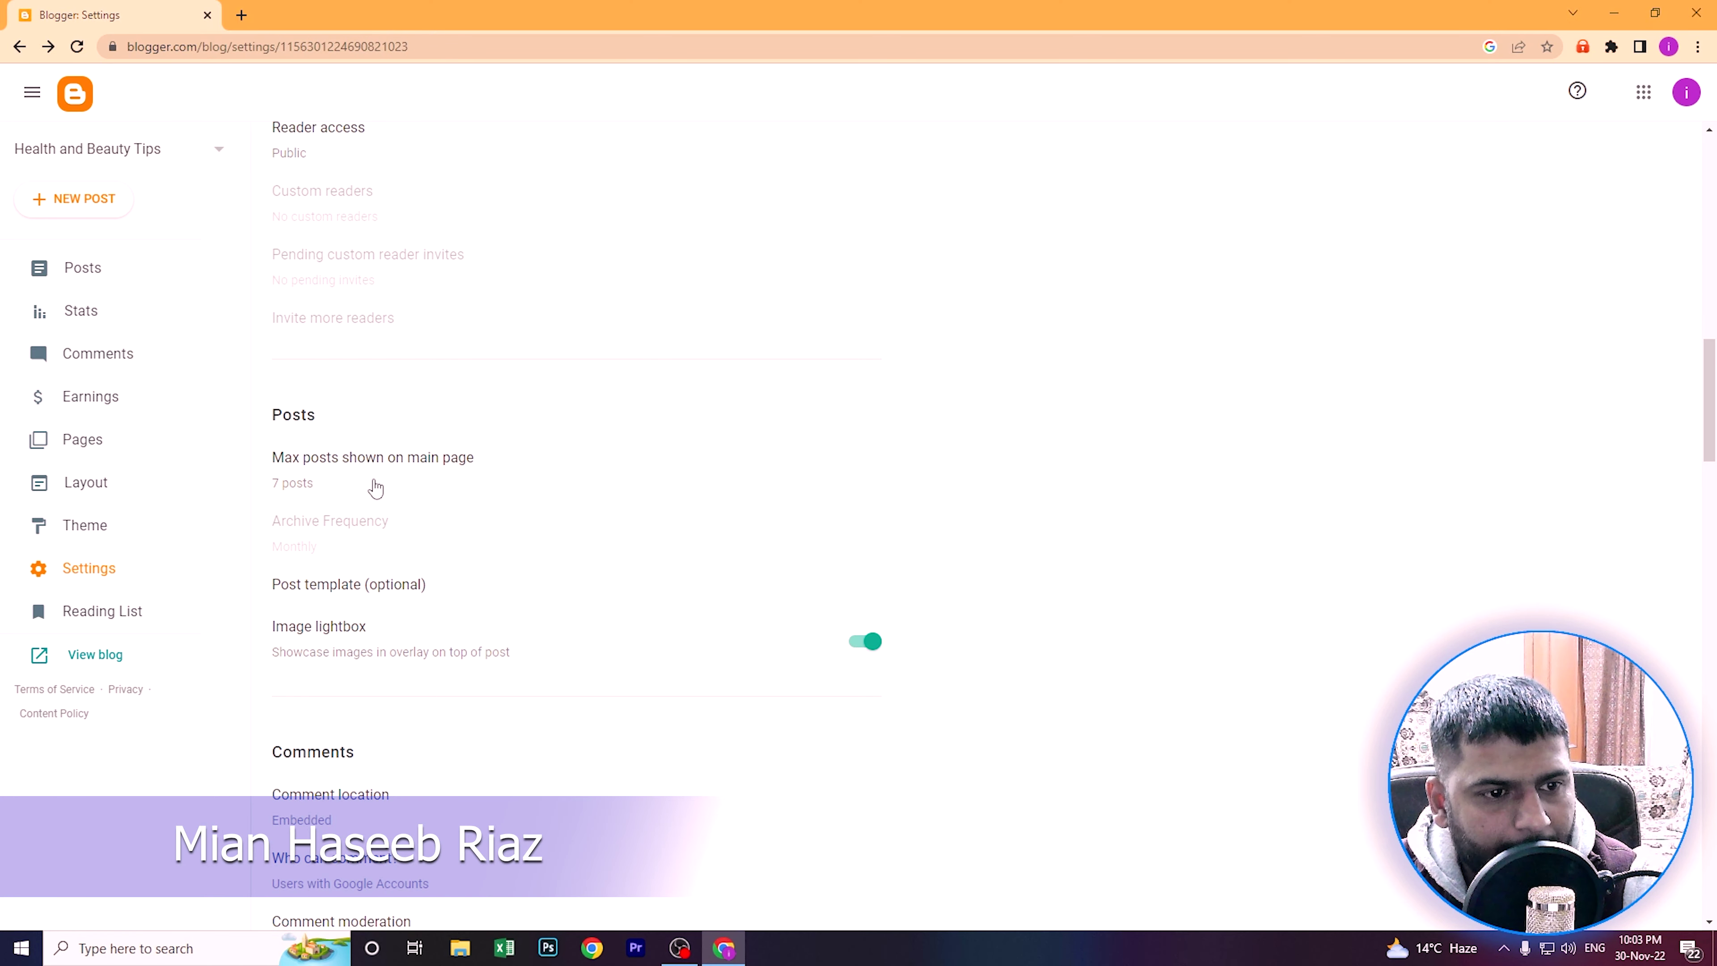
pyautogui.click(288, 484)
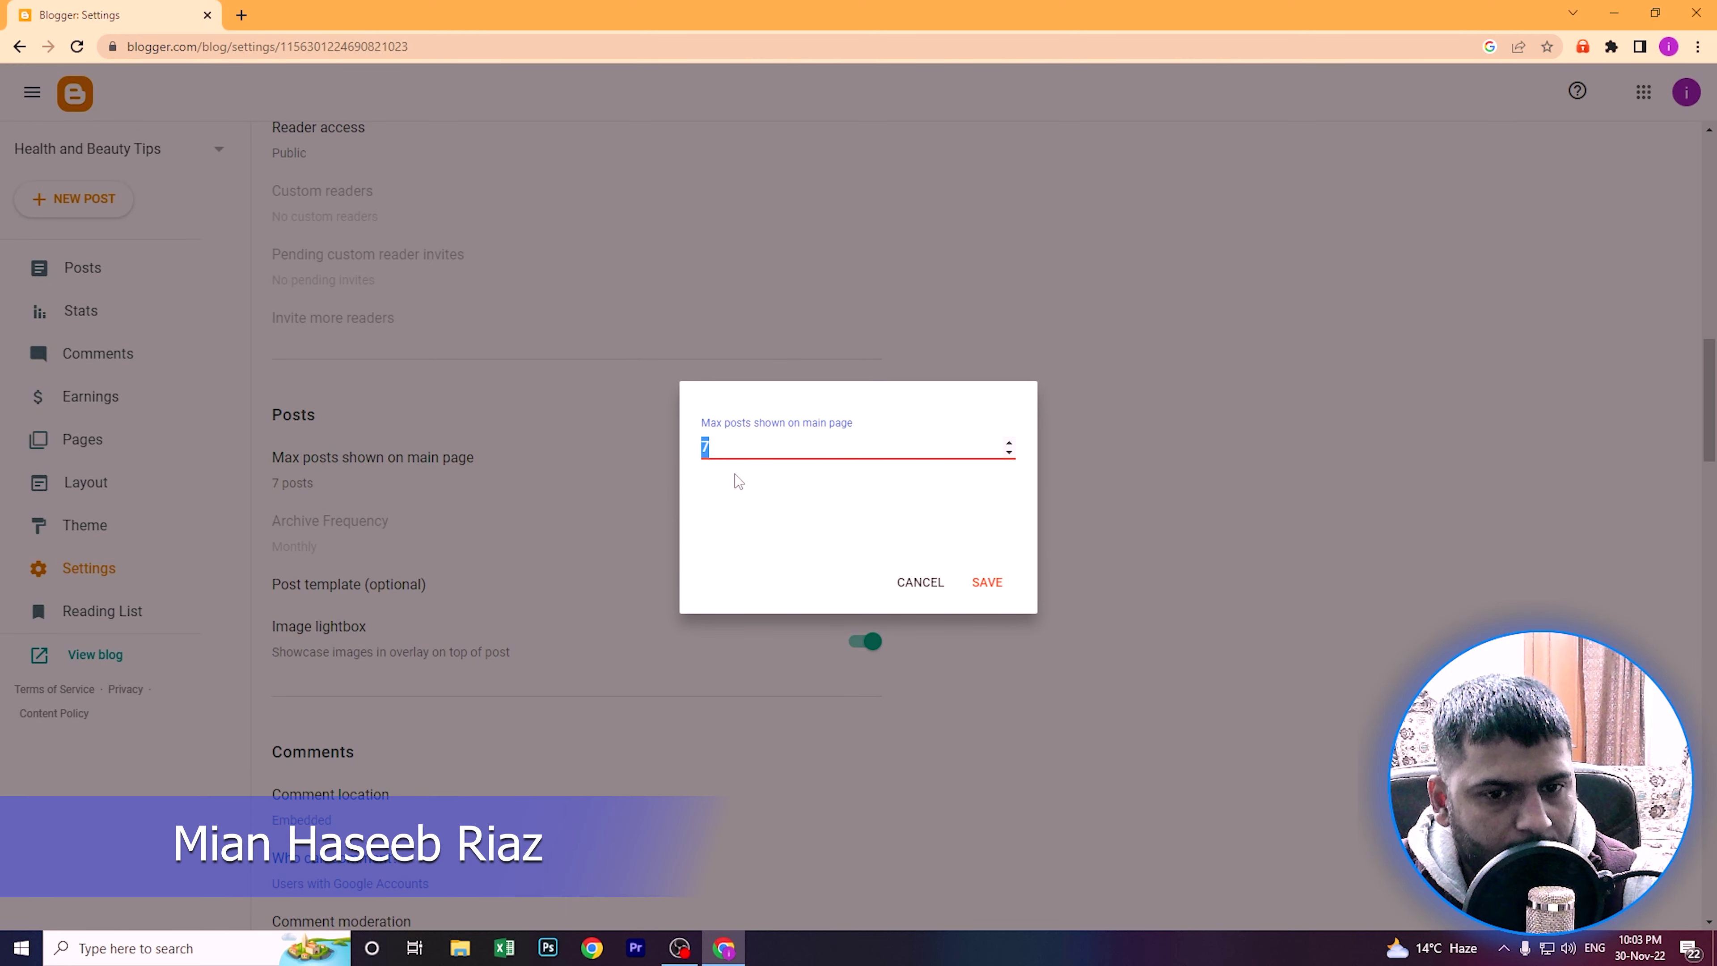
pyautogui.click(920, 582)
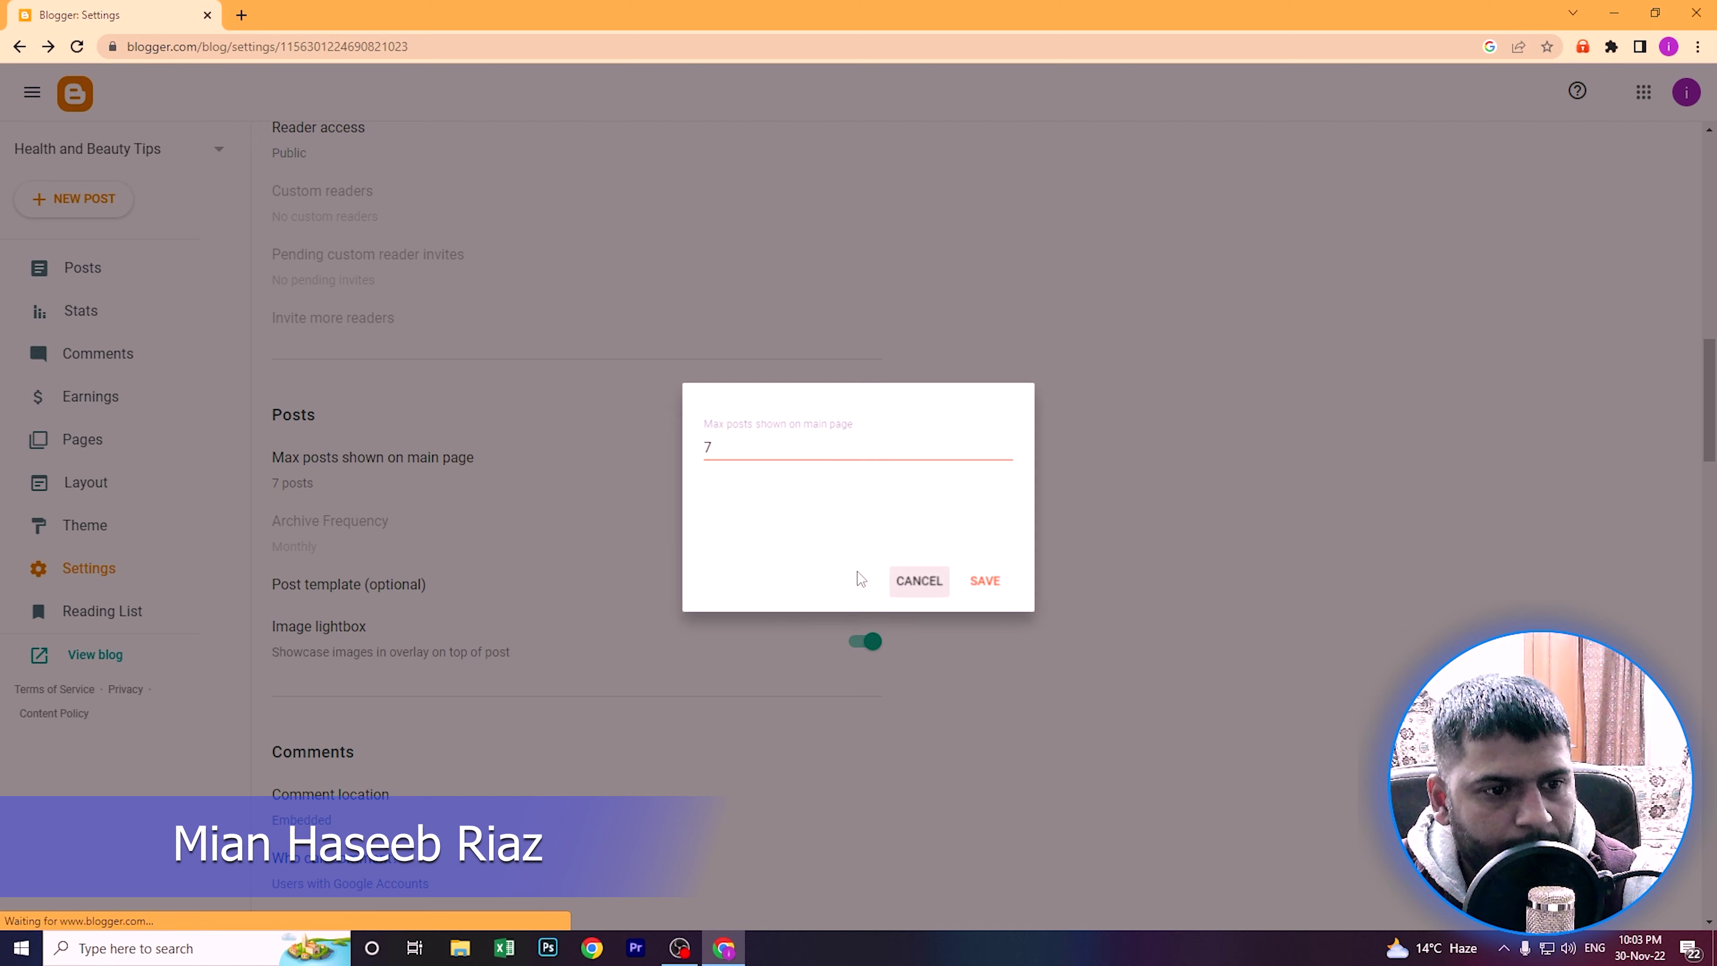
pyautogui.scroll(-2, 283, 465)
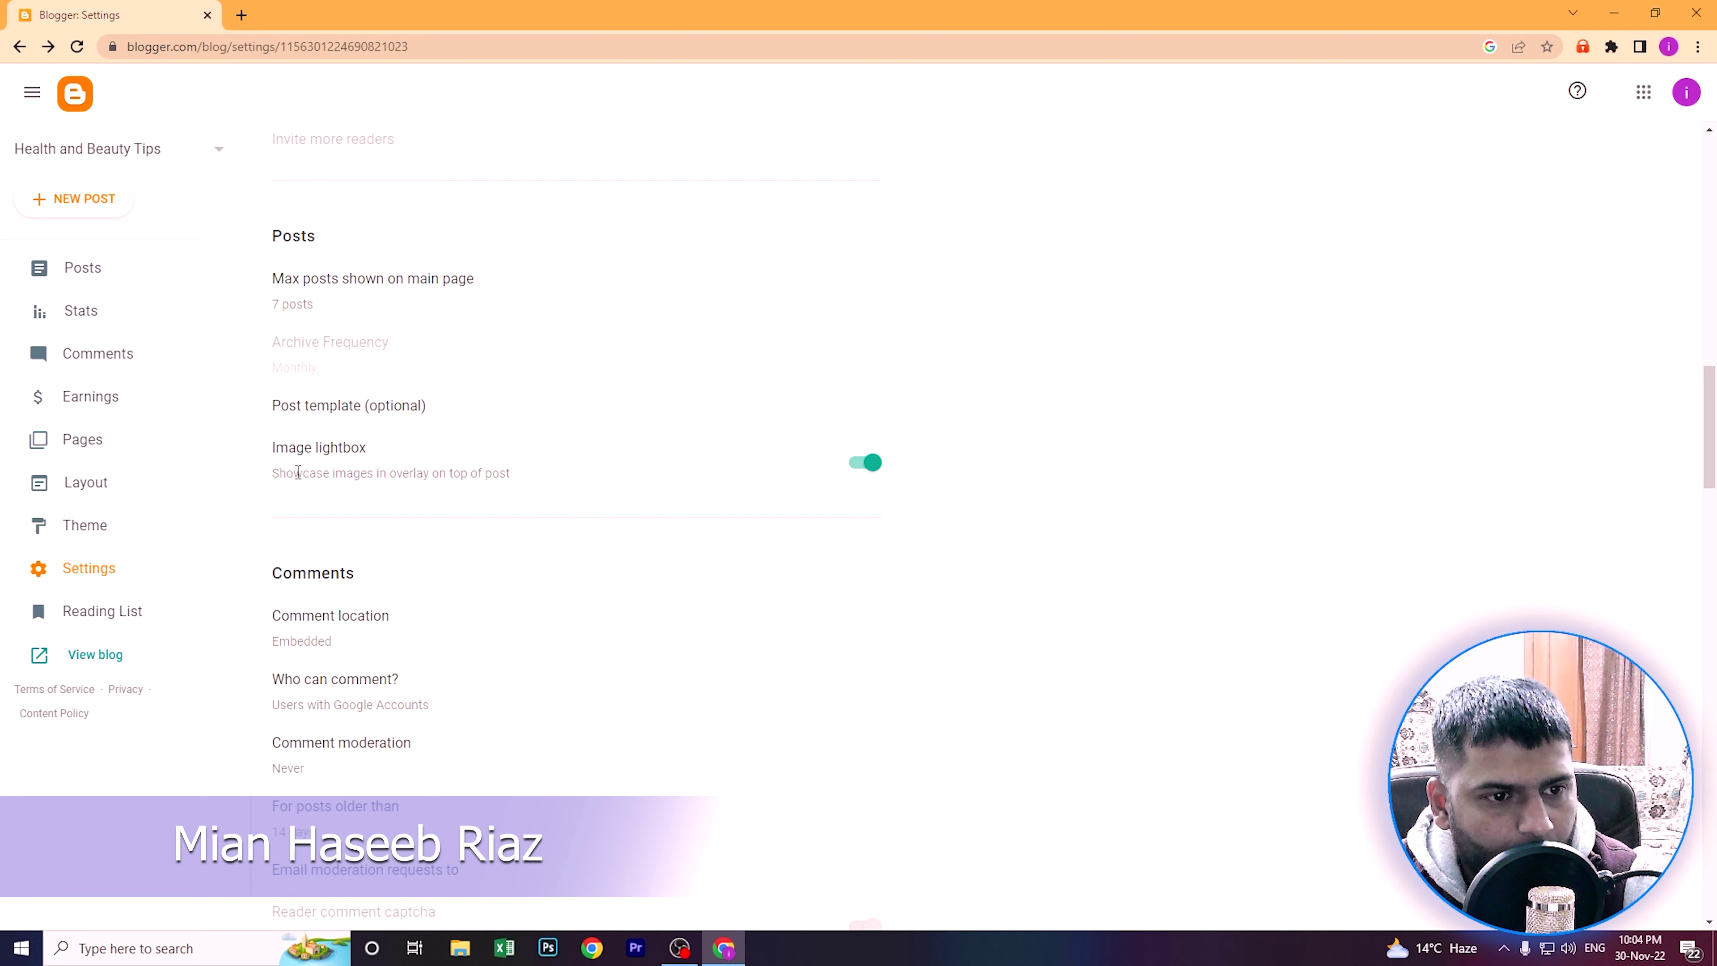
# - Review the choices for who can comment and for comment moderation in the Comments settings, cancelling both dialogs
pyautogui.scroll(-2, 507, 474)
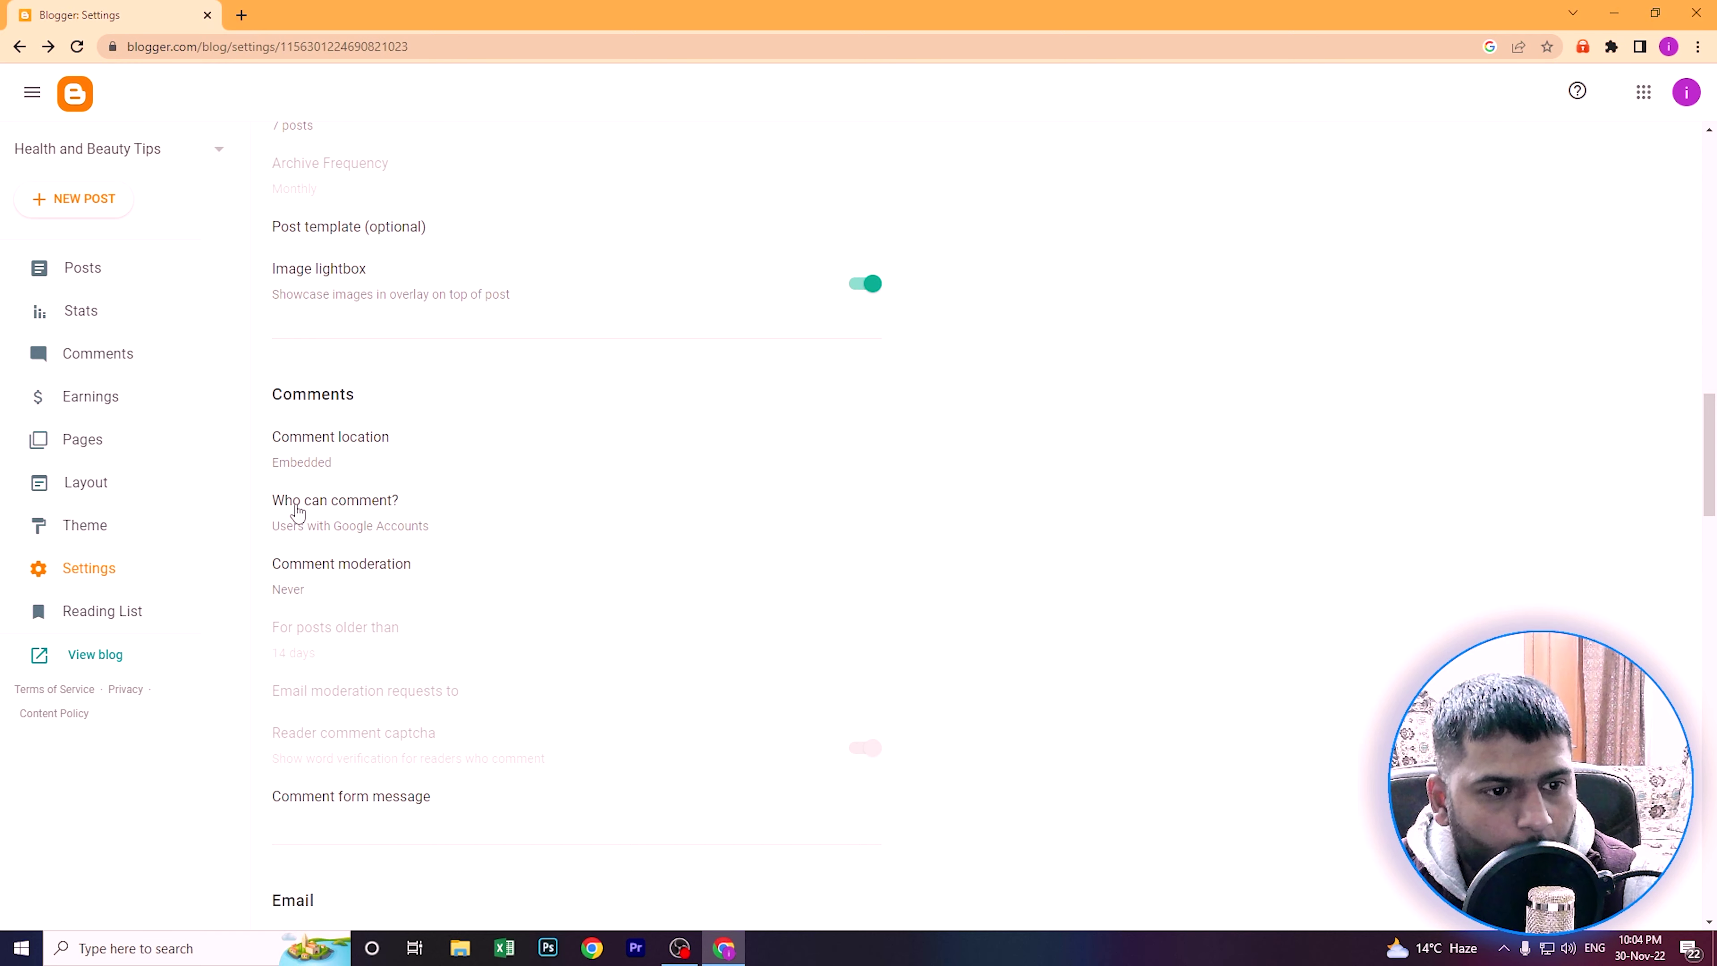
pyautogui.click(313, 526)
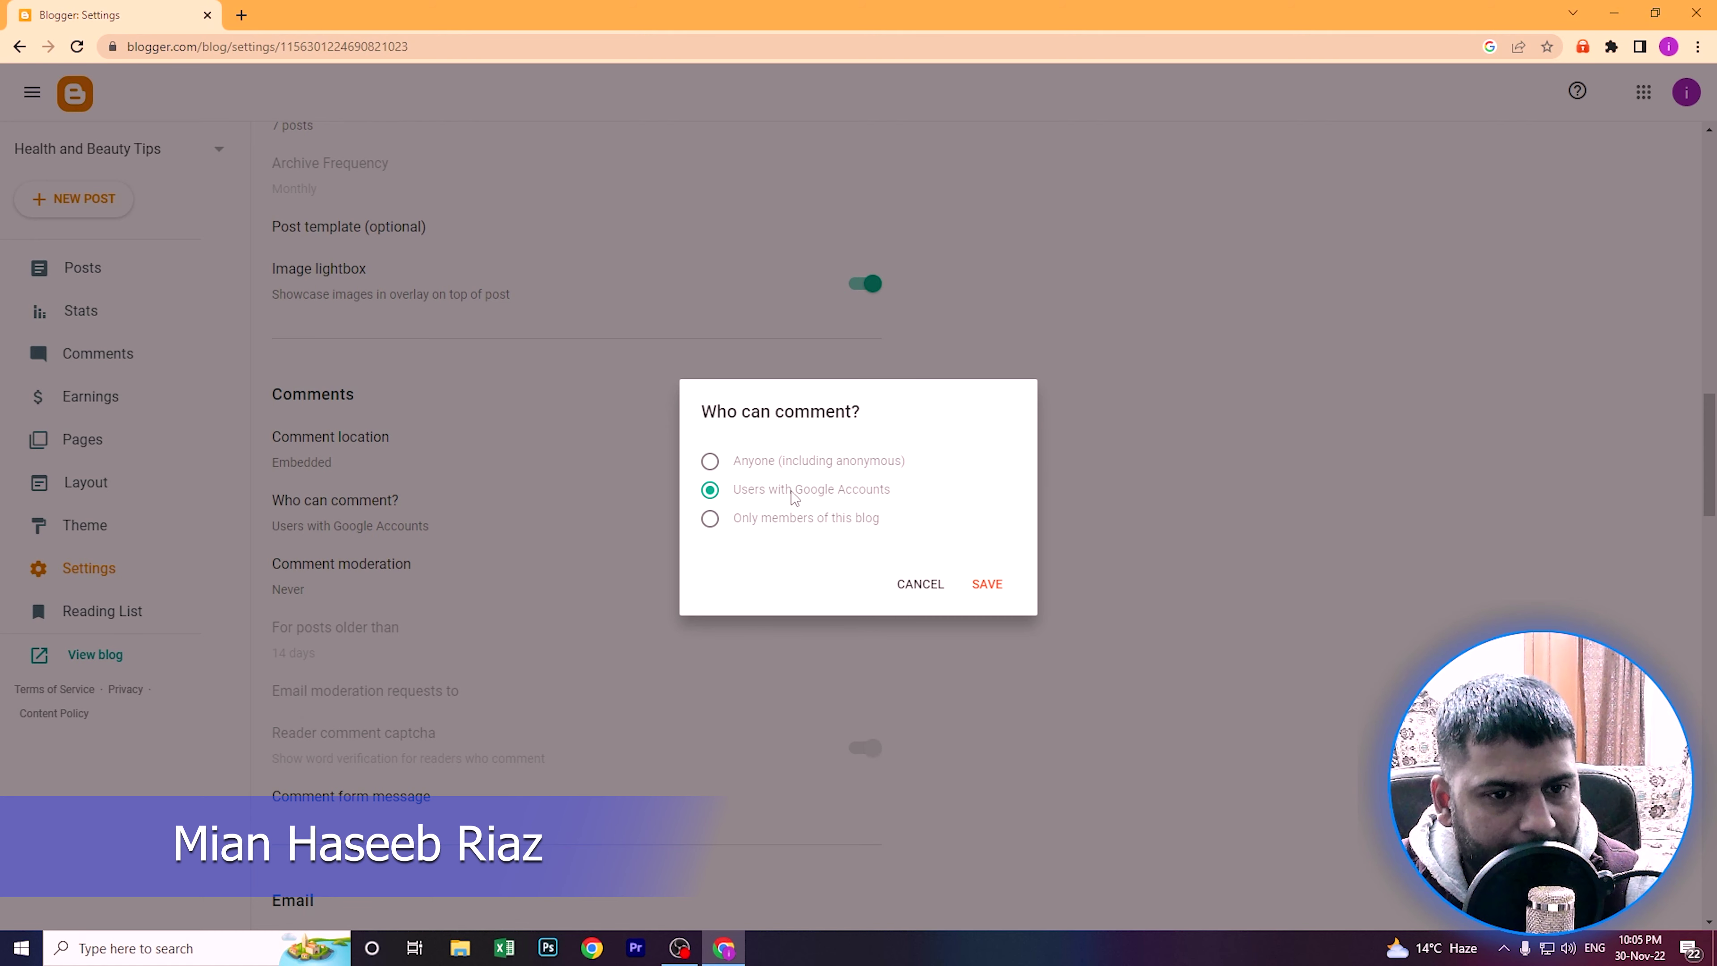
pyautogui.click(921, 583)
pyautogui.scroll(-1, 319, 498)
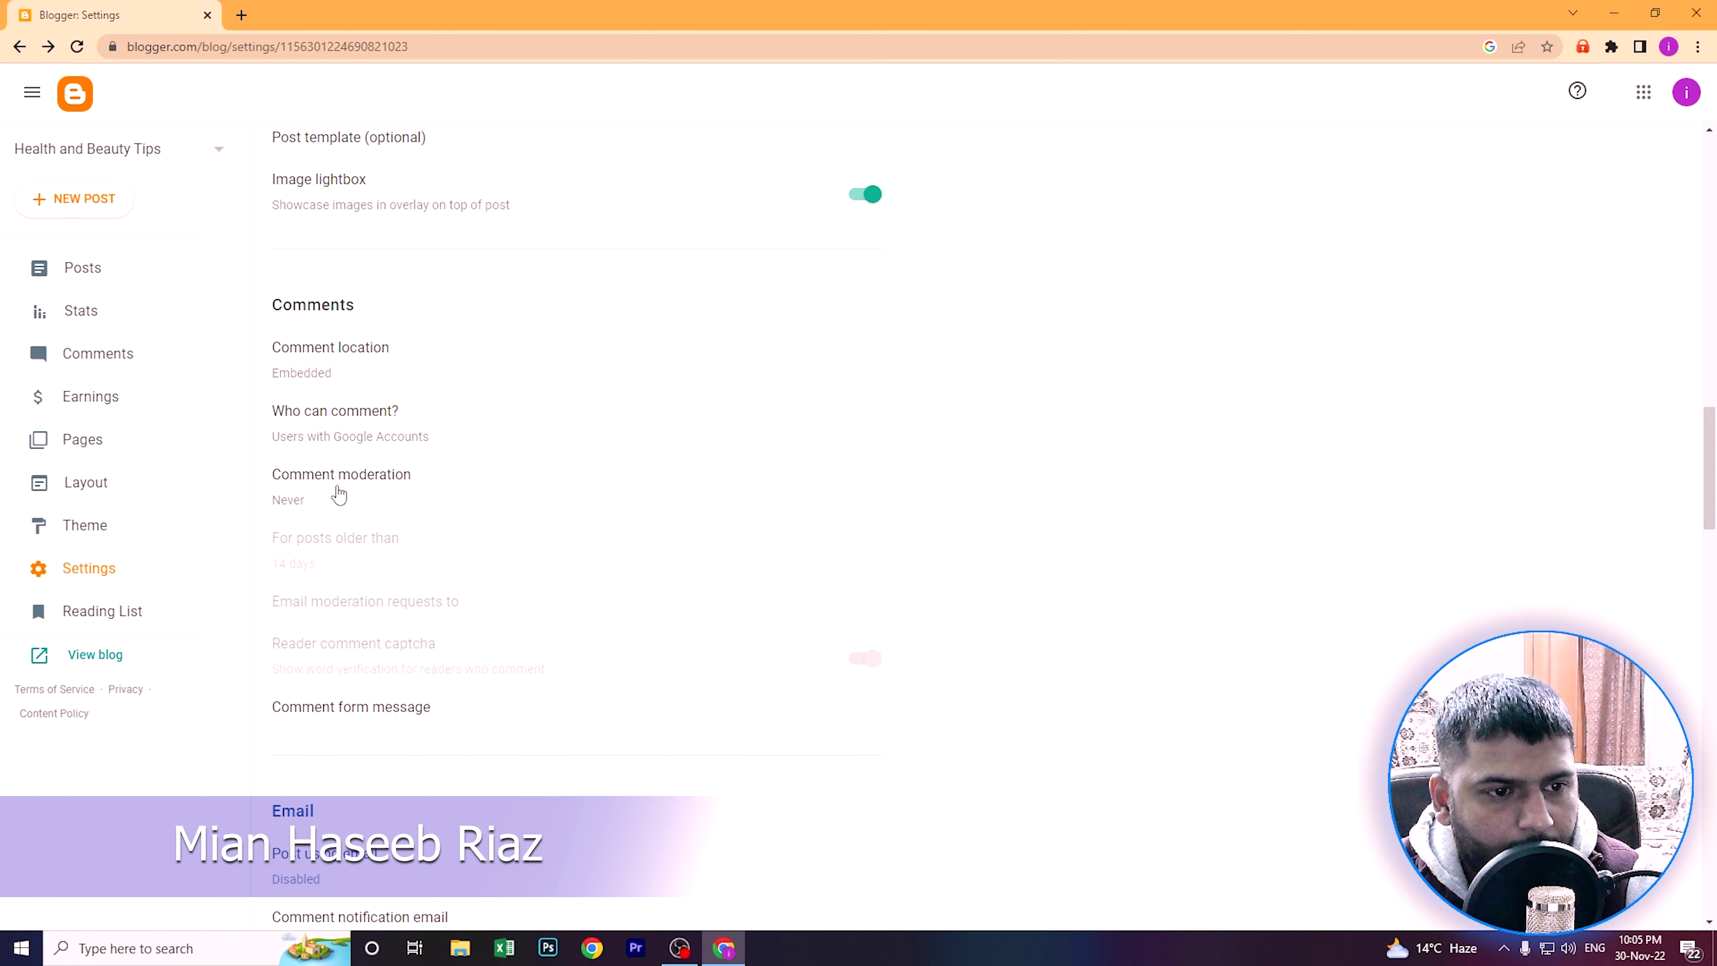
pyautogui.click(303, 499)
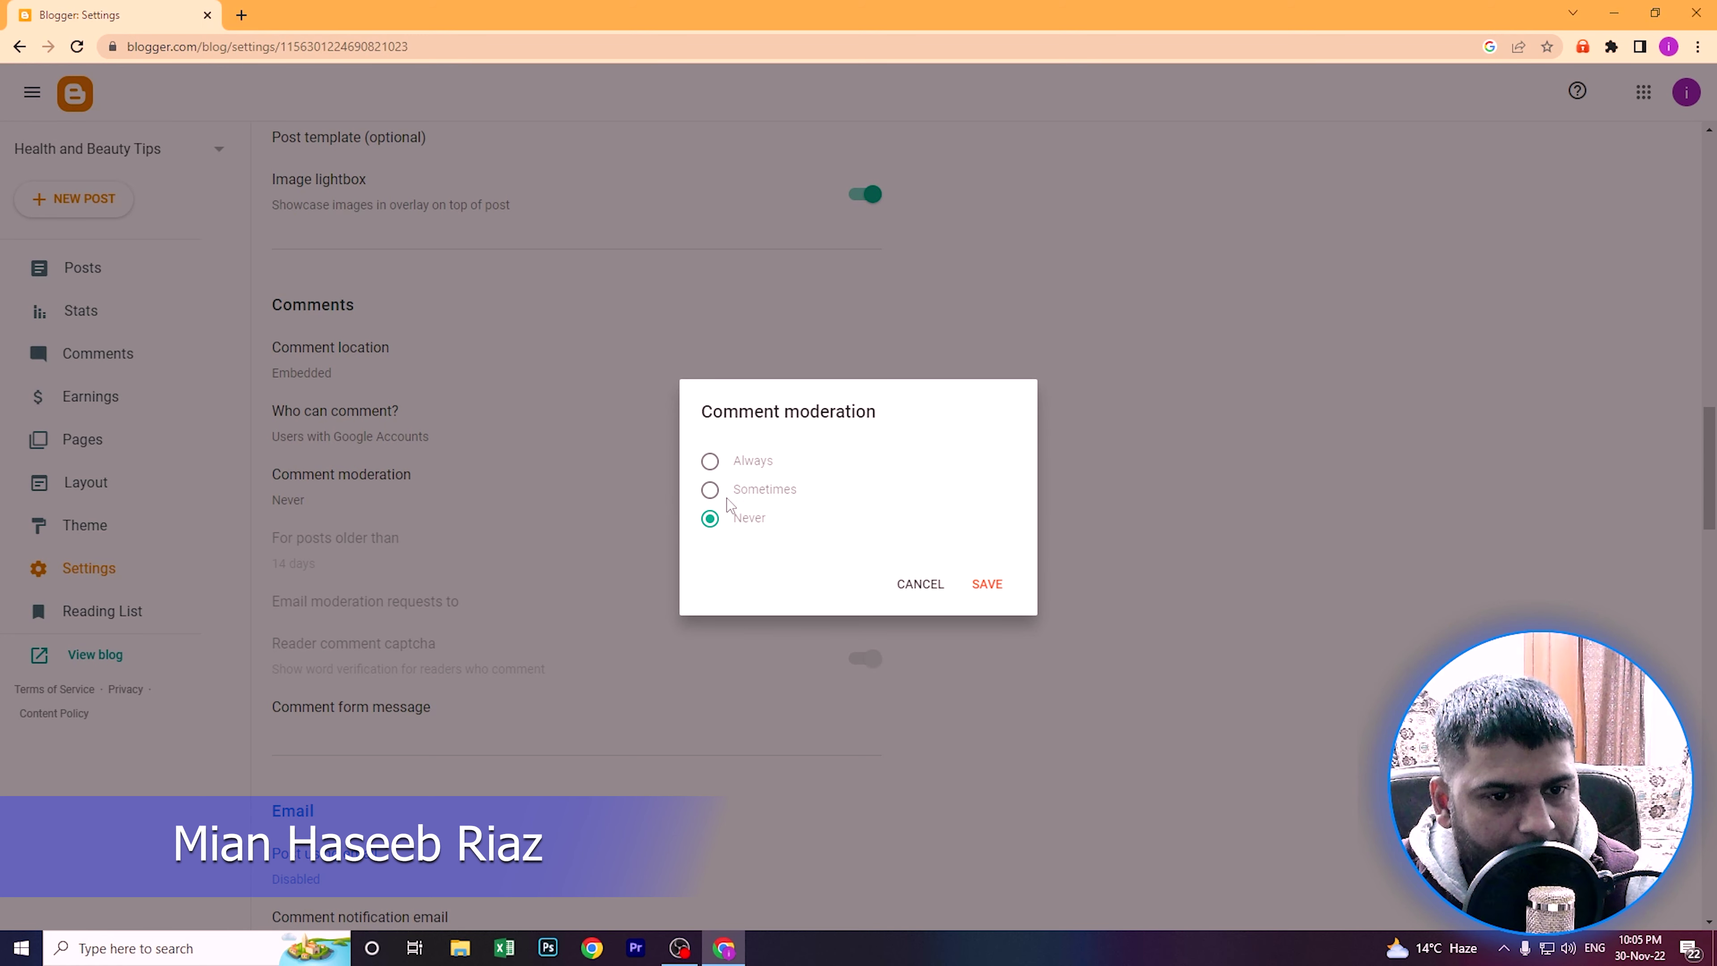
pyautogui.click(920, 585)
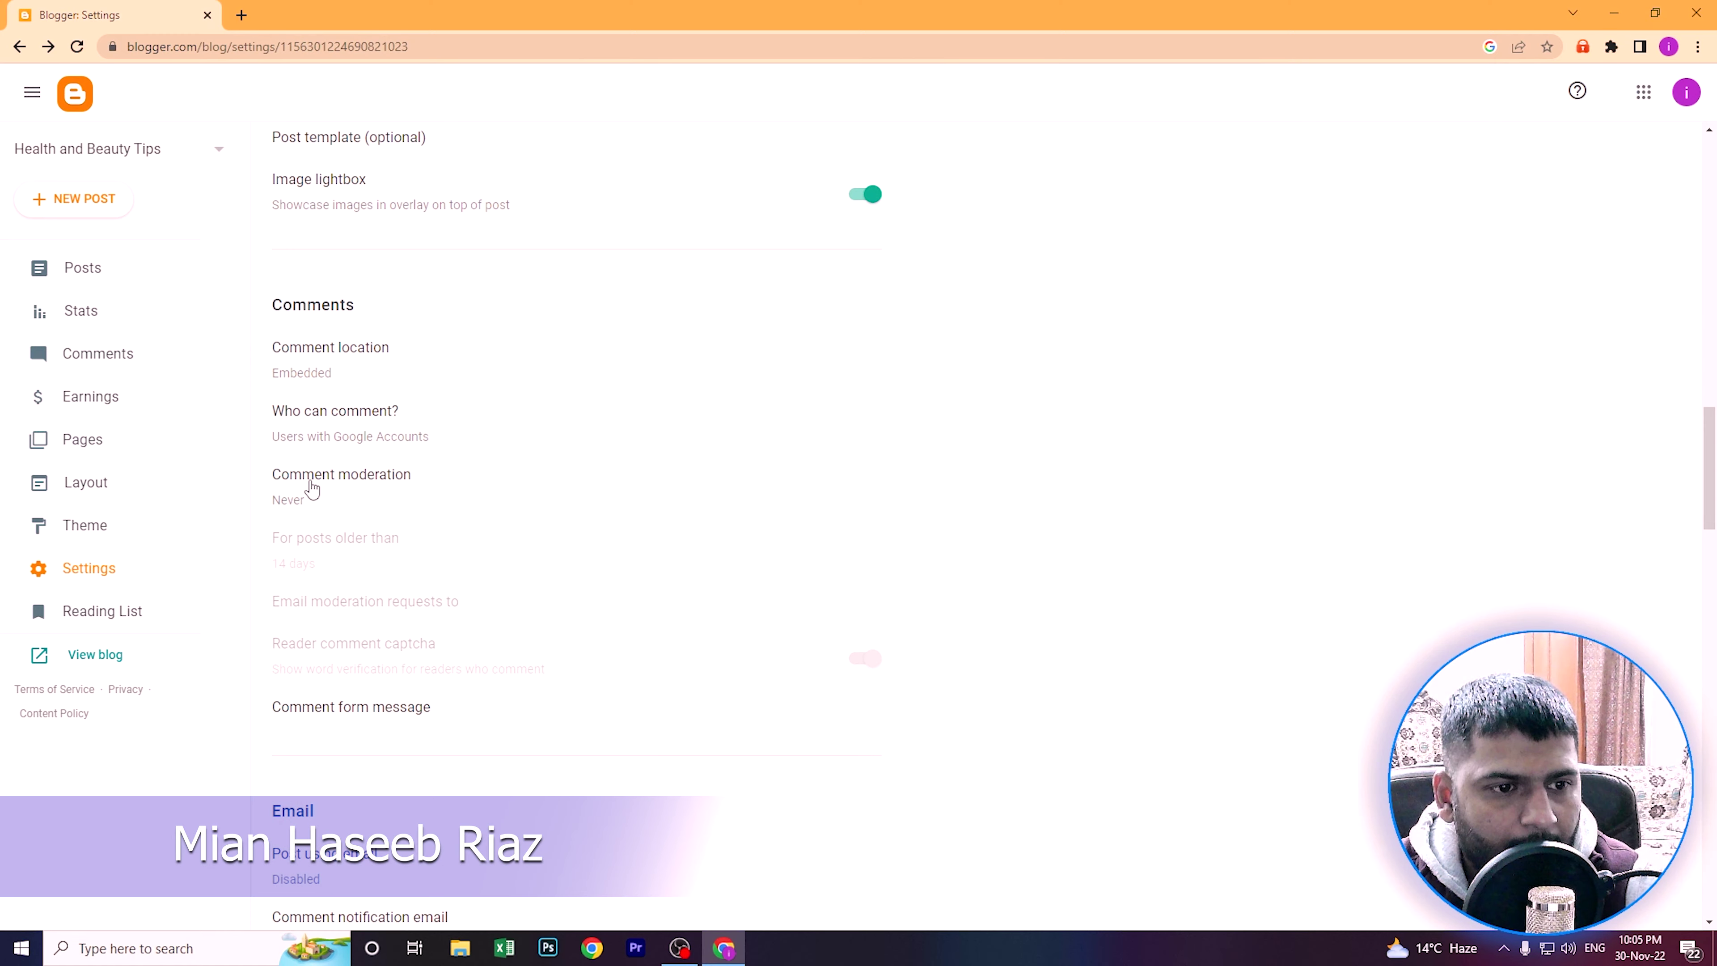
# - Inspect the options for posting using email, cancel them and view the comment and post notification email settings
pyautogui.scroll(-1, 333, 504)
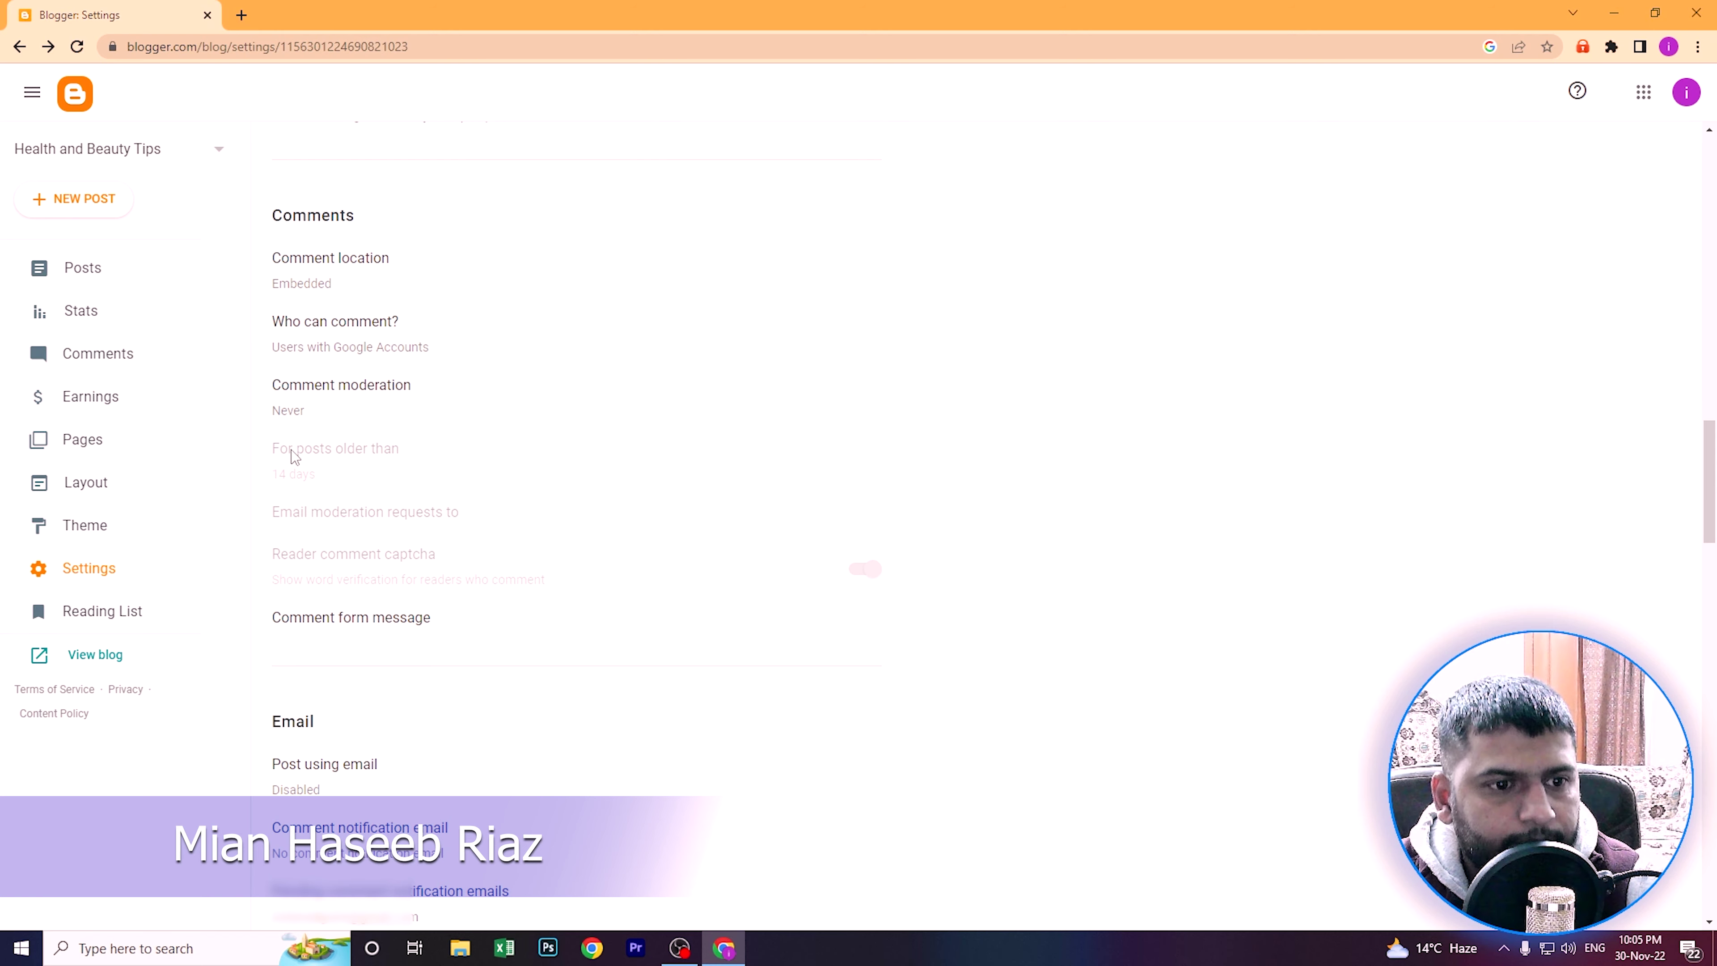
pyautogui.scroll(-5, 298, 457)
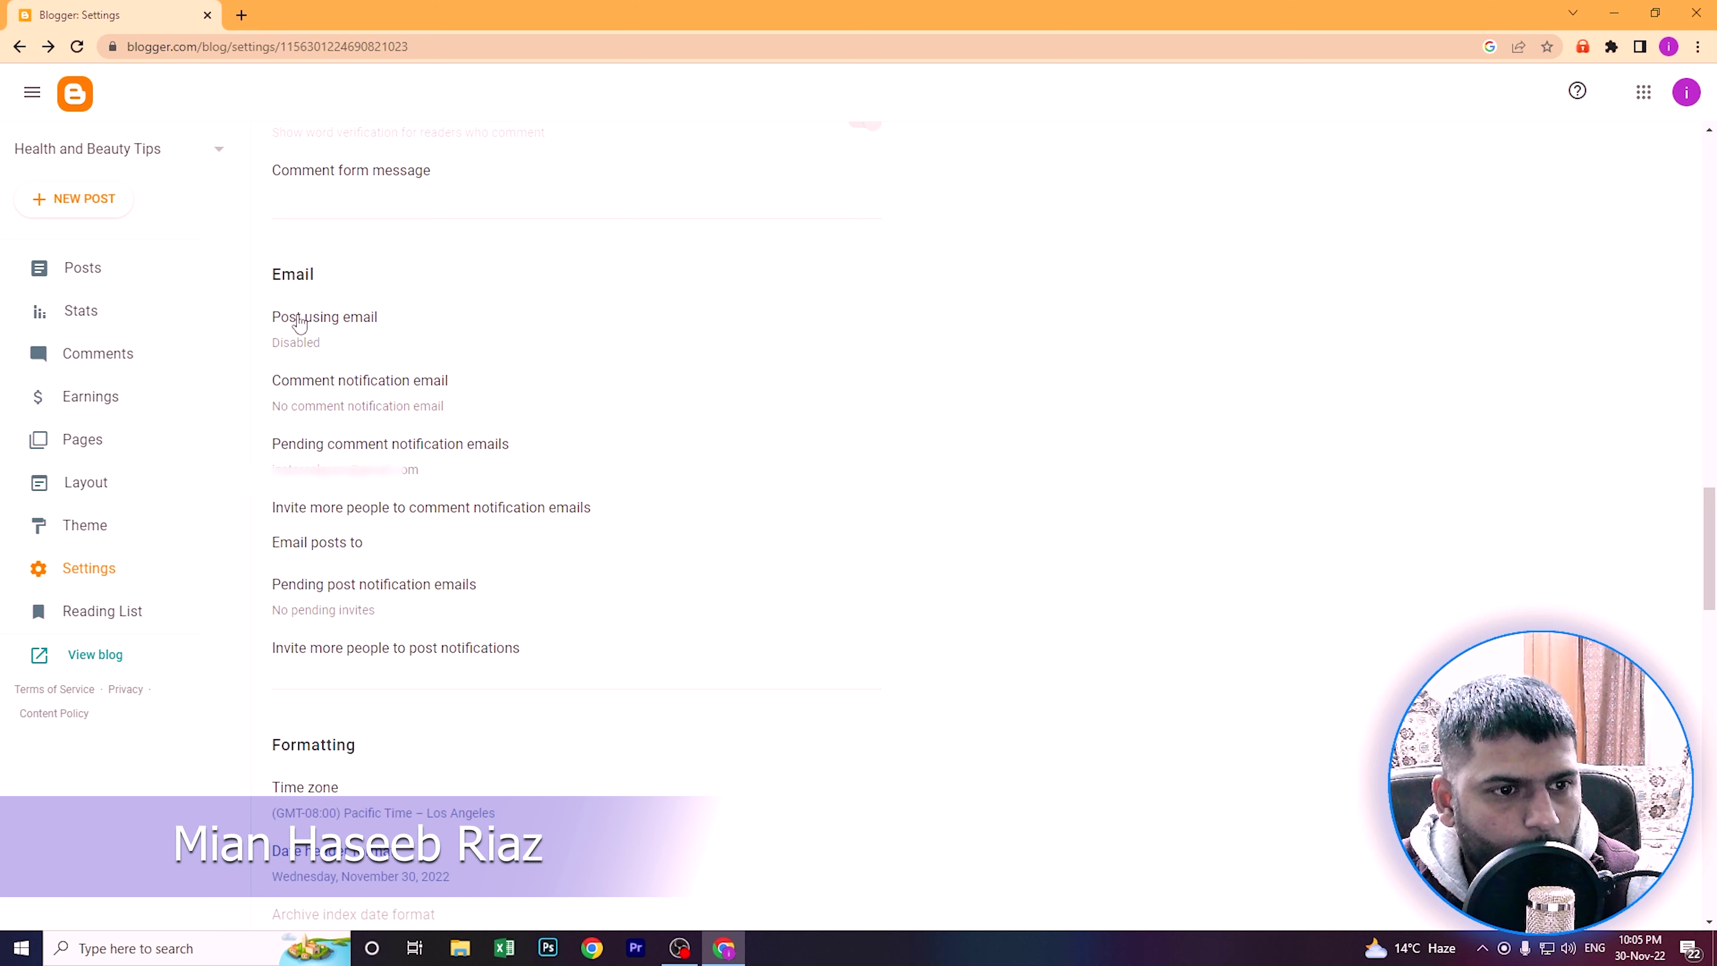
pyautogui.click(307, 345)
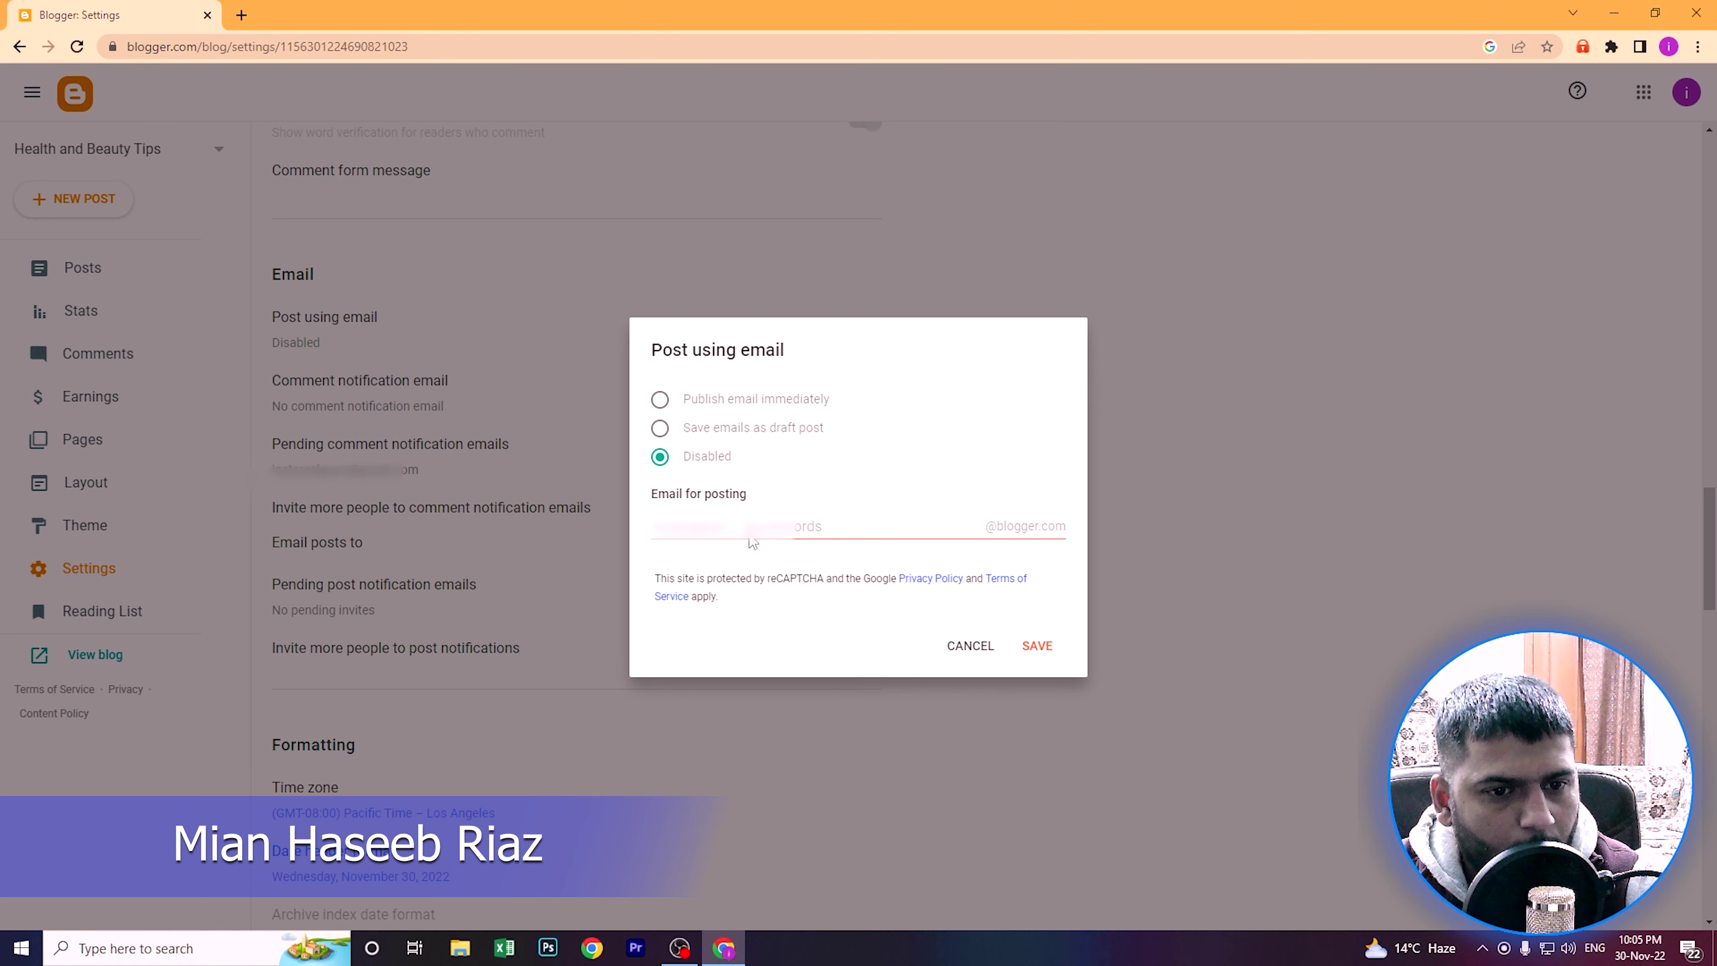
pyautogui.click(963, 643)
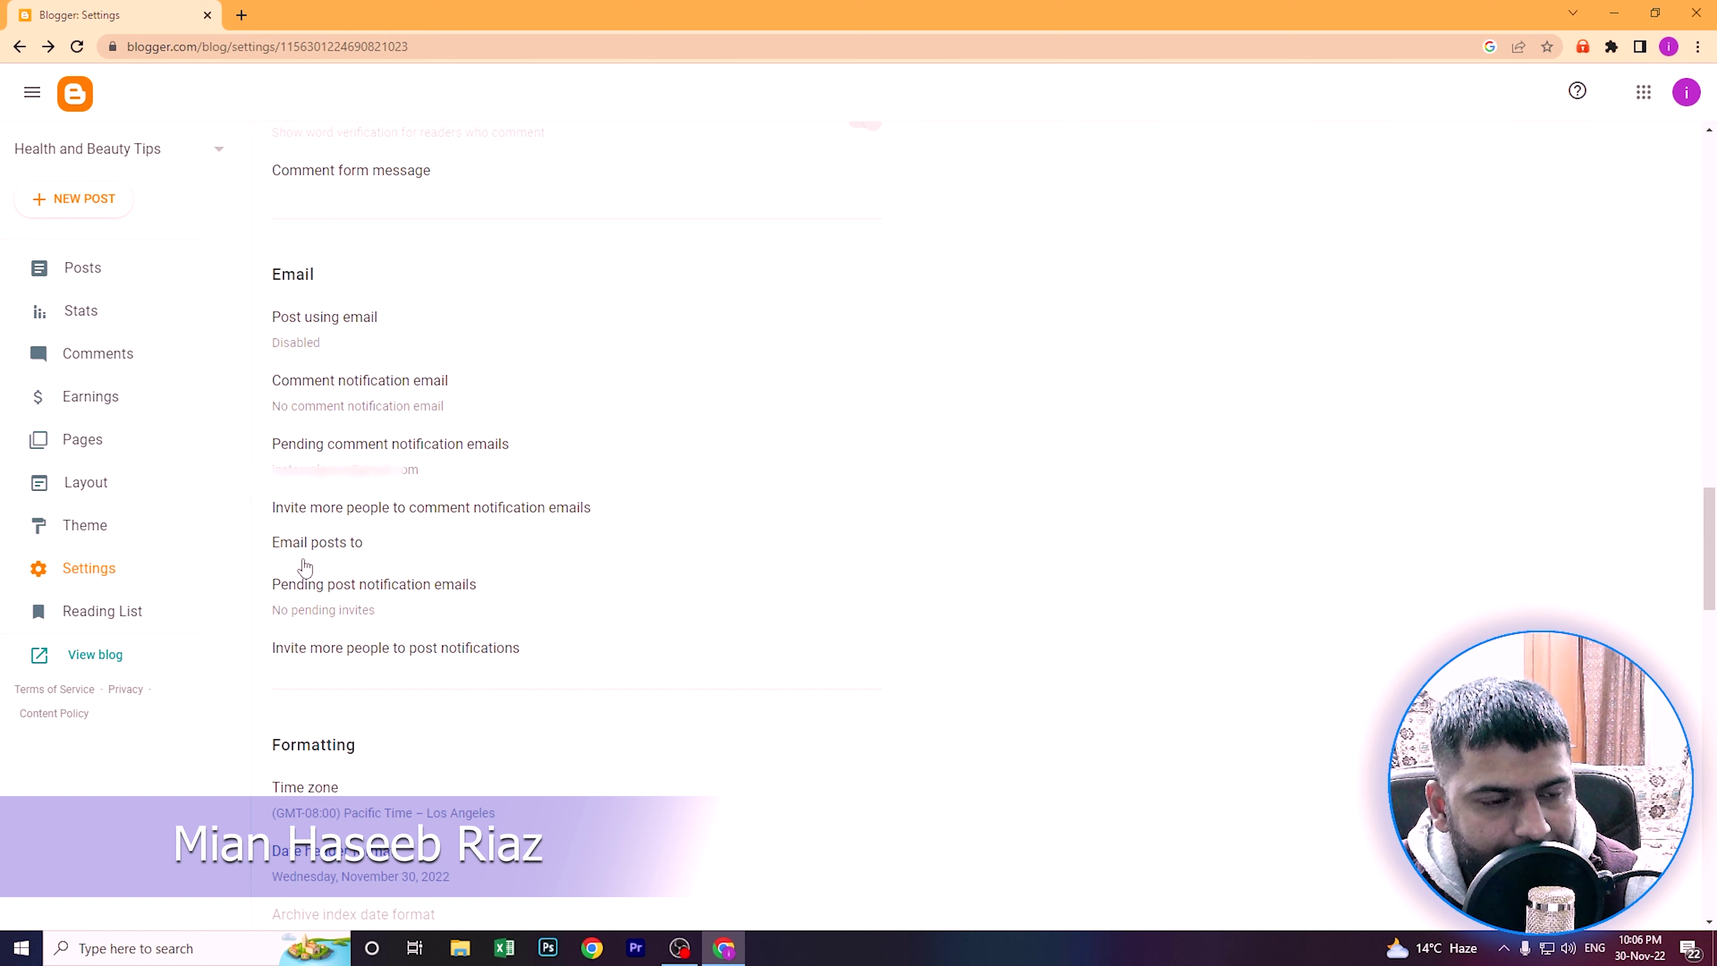
pyautogui.scroll(-1, 319, 552)
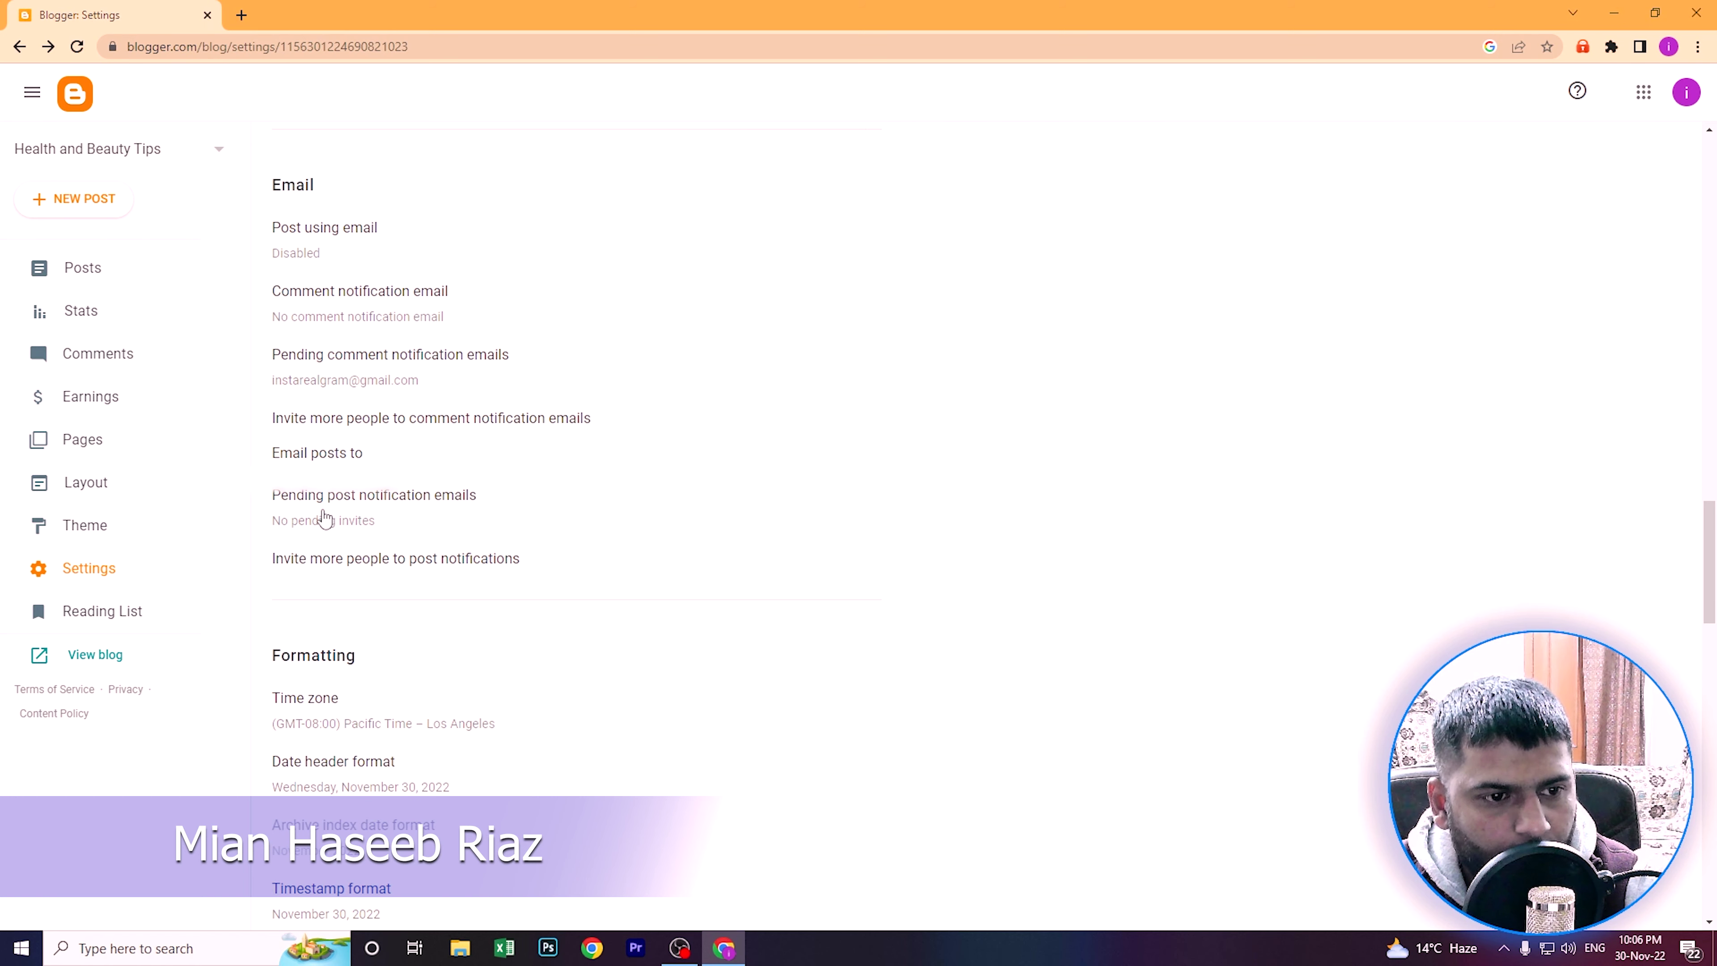
pyautogui.scroll(-1, 321, 485)
# - Browse the available time zones in the Formatting settings and cancel without changing the time zone
pyautogui.scroll(-2, 319, 492)
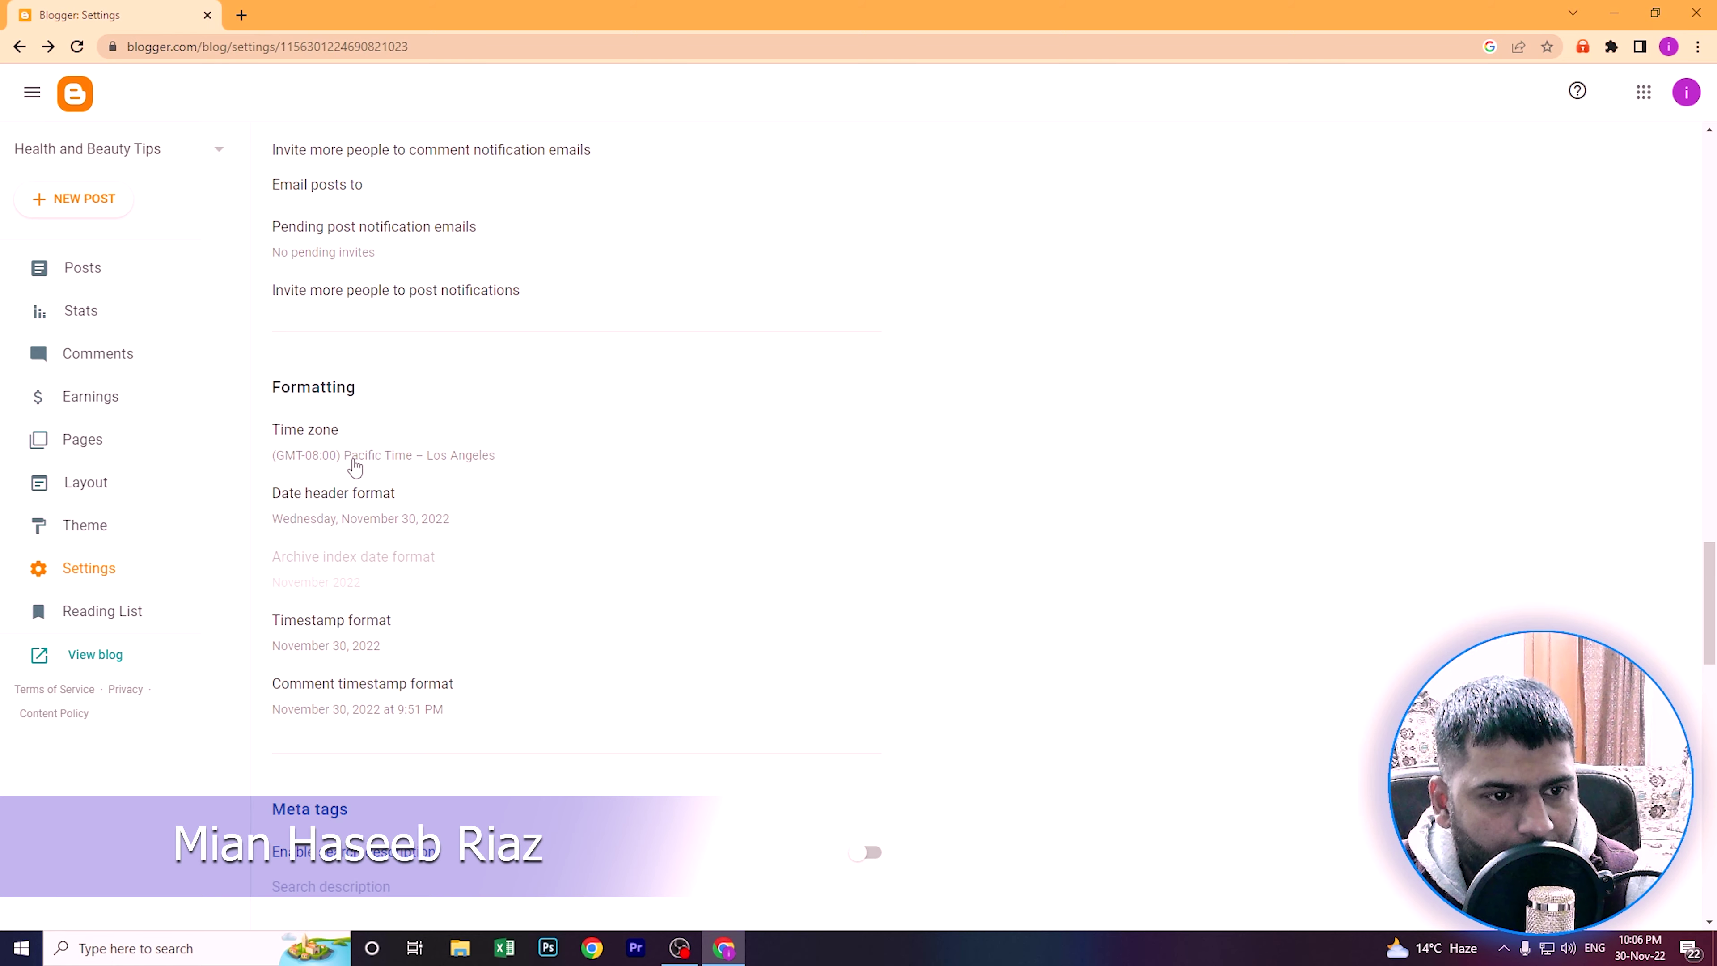
pyautogui.click(366, 462)
pyautogui.scroll(-2, 703, 399)
pyautogui.scroll(2, 756, 491)
pyautogui.click(968, 719)
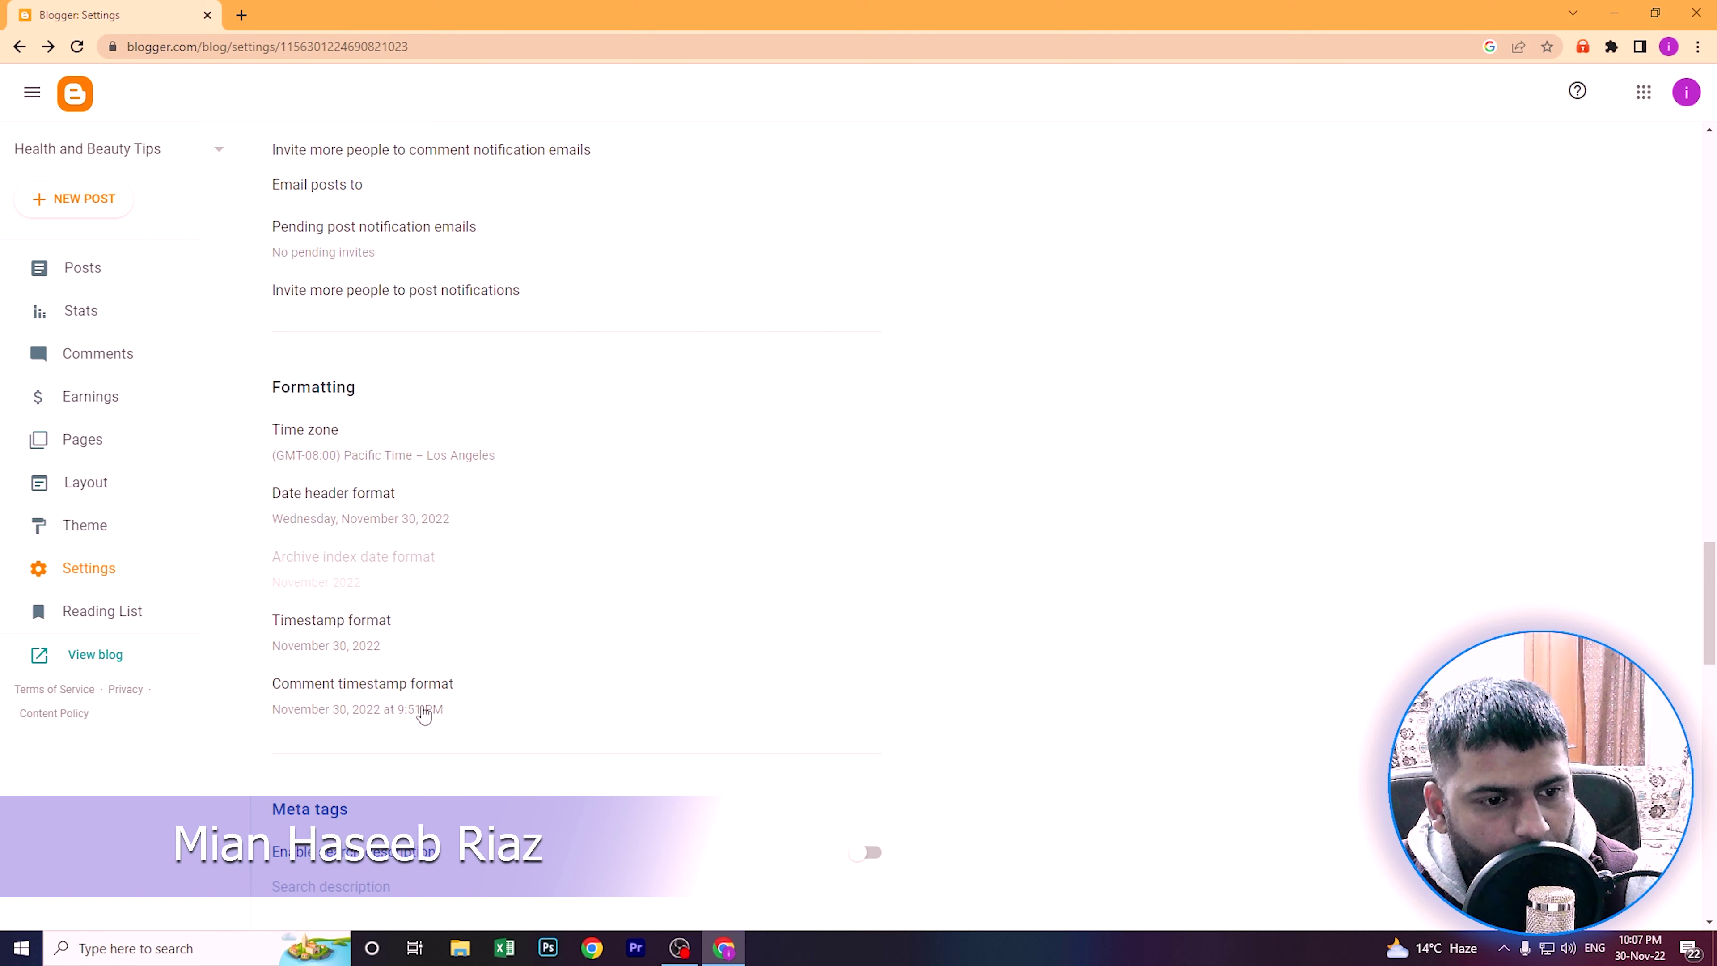
# - Examine the date formats, meta tags, errors and redirects, crawlers and indexing, monetization and blog management settings
pyautogui.scroll(-2, 399, 711)
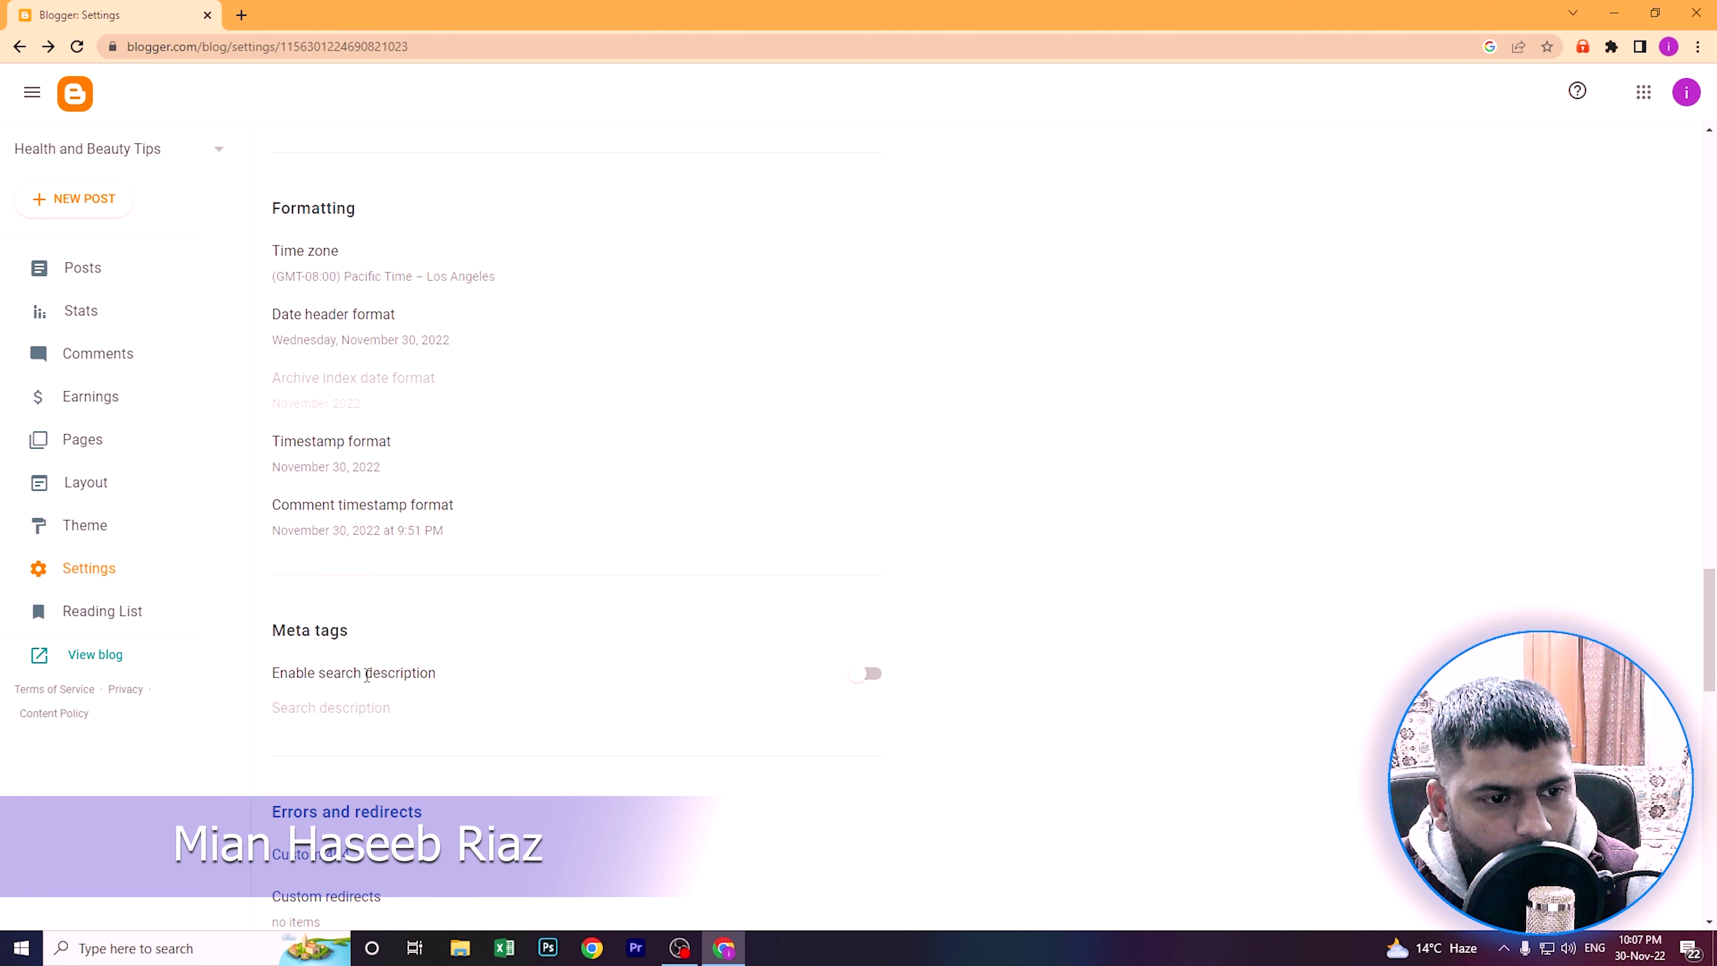
pyautogui.scroll(-1, 366, 674)
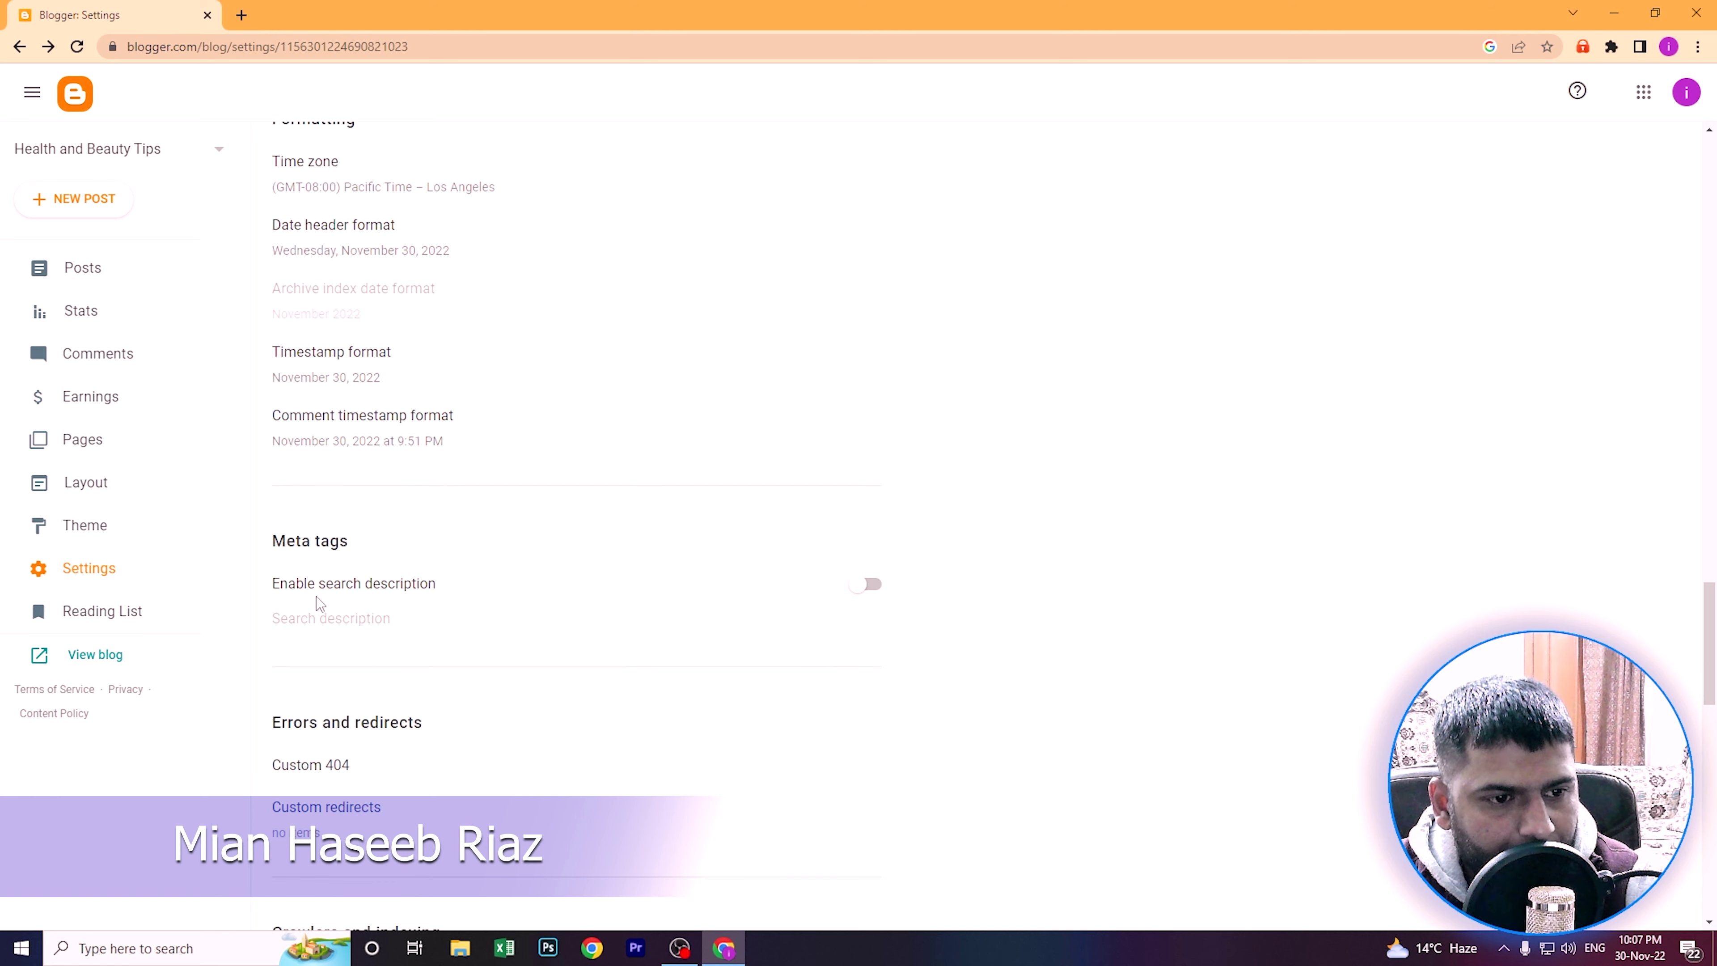
pyautogui.scroll(-4, 400, 590)
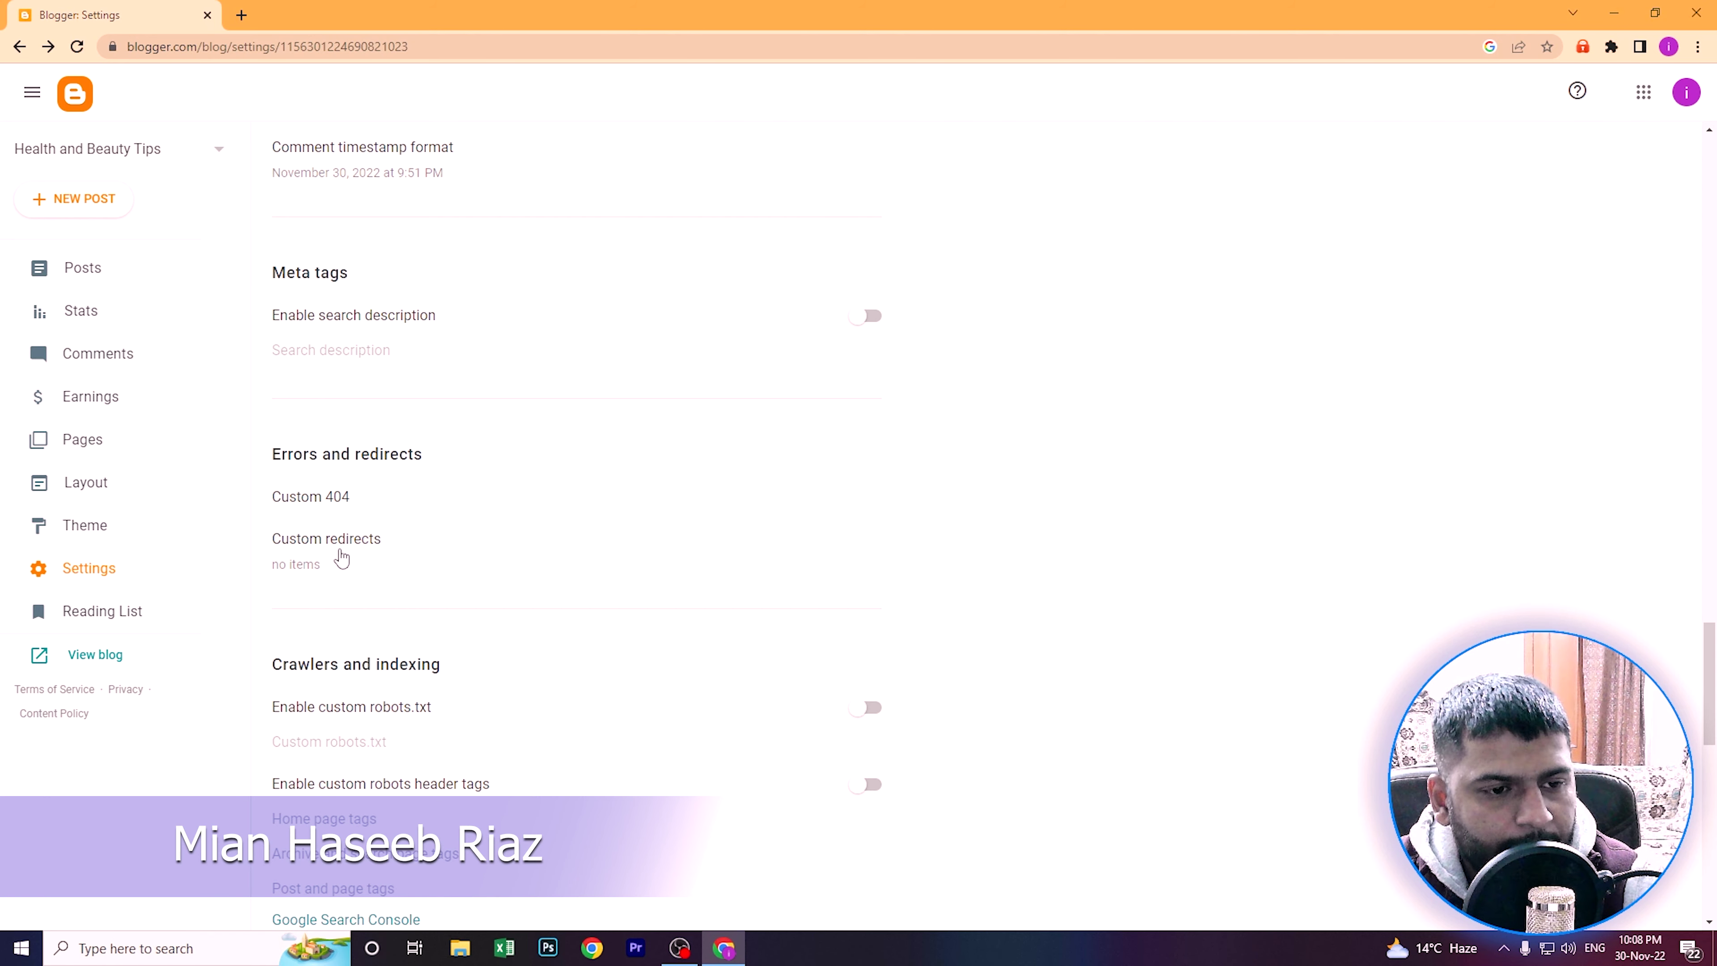
pyautogui.scroll(-2, 341, 556)
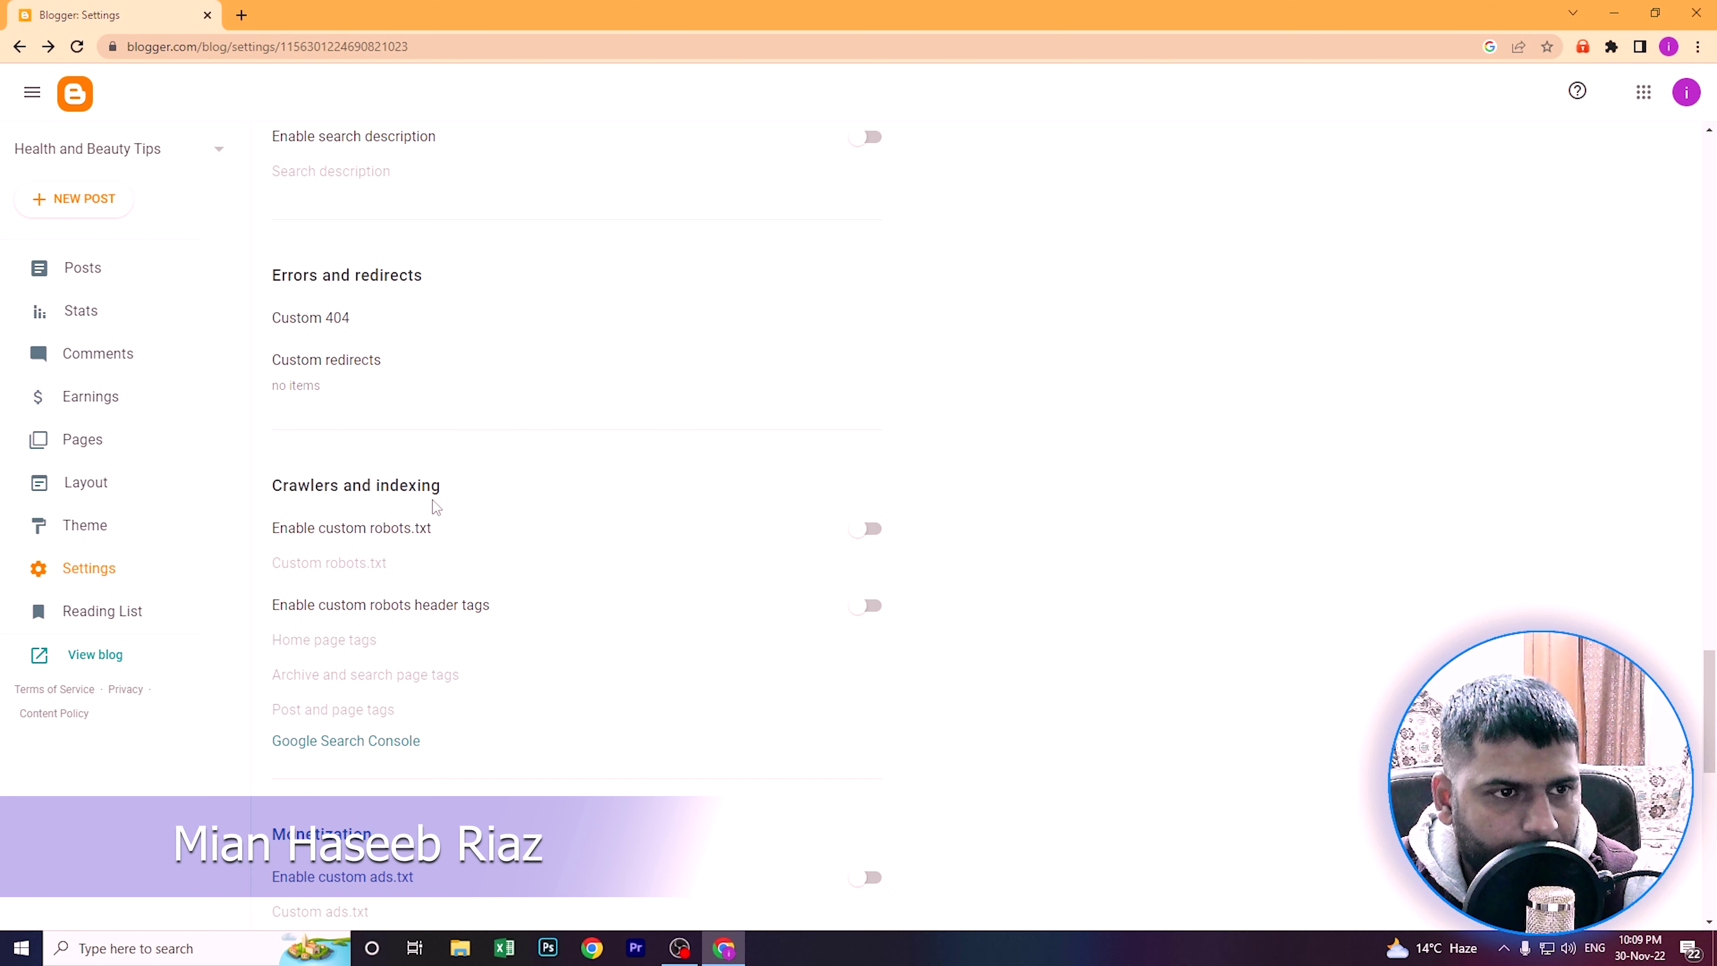
pyautogui.scroll(-1, 434, 531)
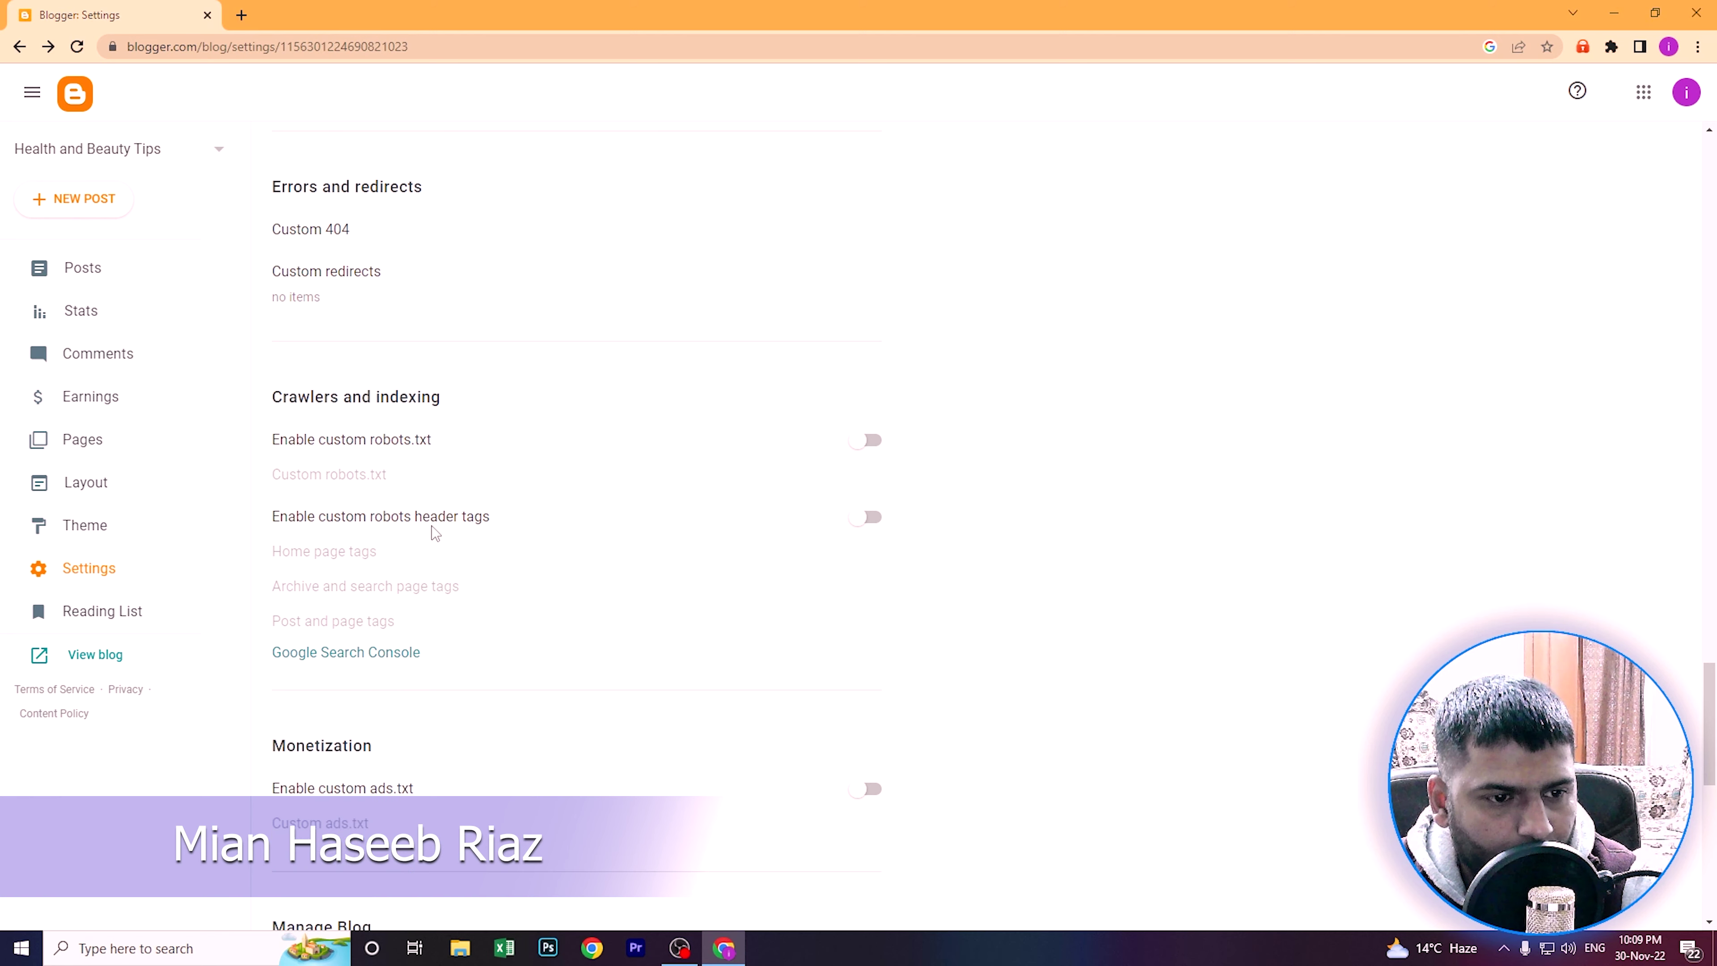
pyautogui.scroll(-1, 433, 531)
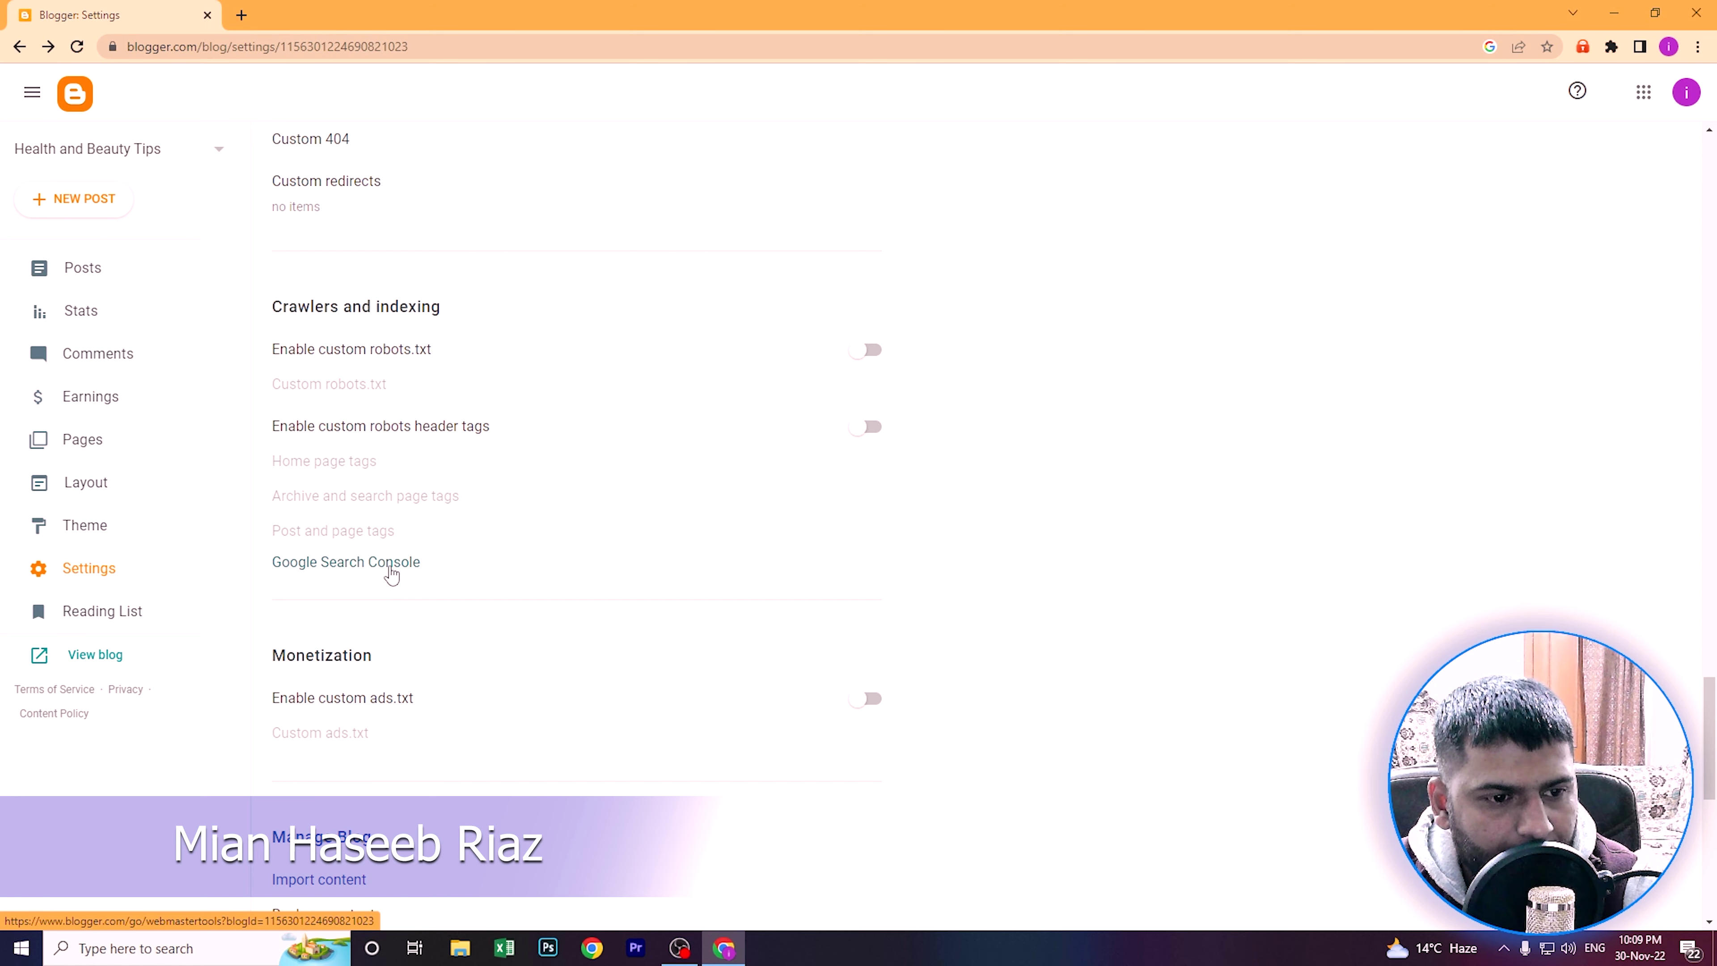
pyautogui.scroll(-1, 391, 573)
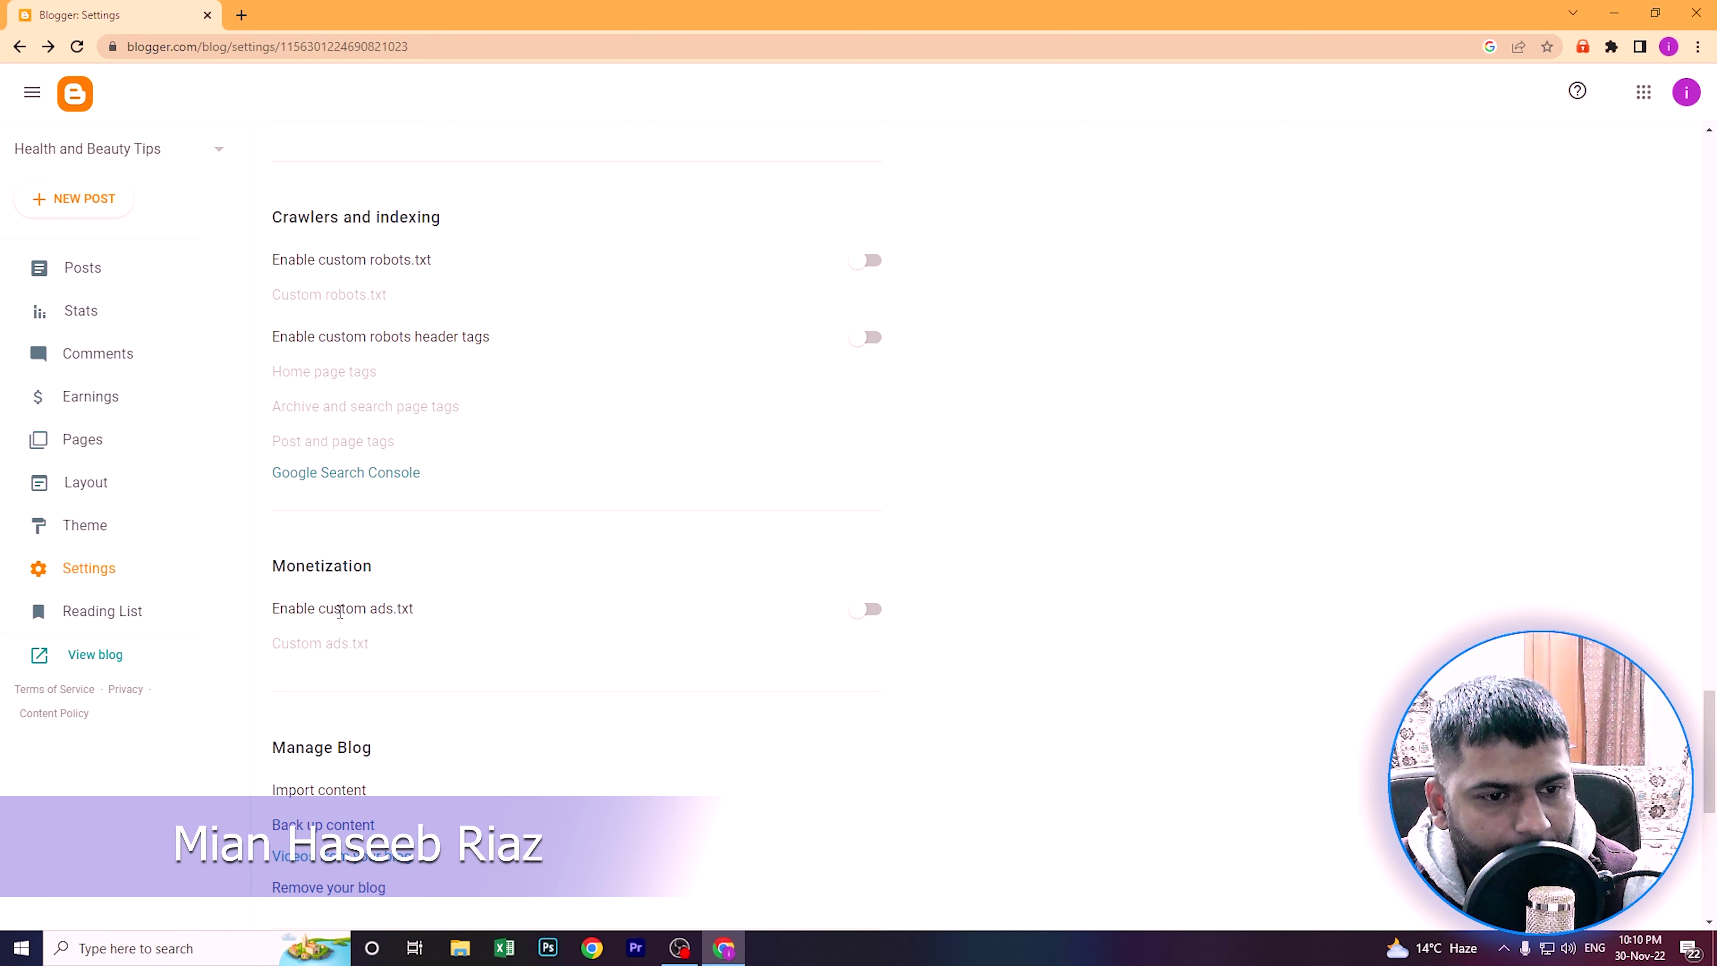
pyautogui.scroll(-3, 379, 623)
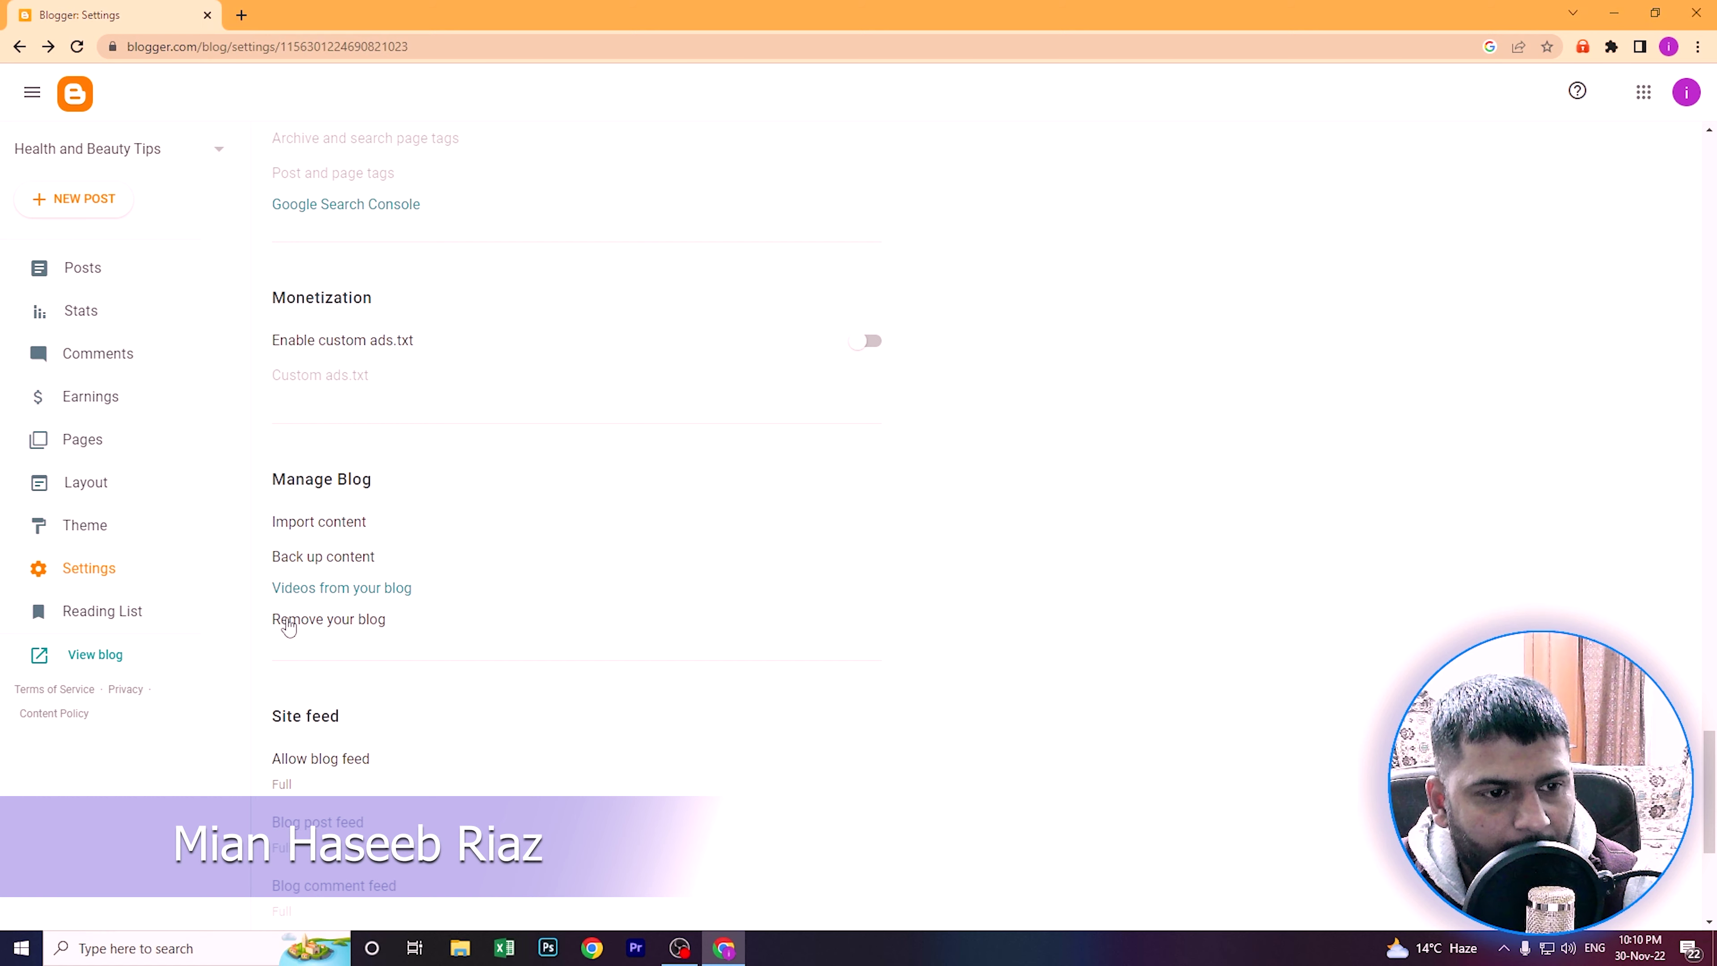
# - Check the post feed footer field in the Site feed settings, cancel it and return to the Privacy and Publishing settings
pyautogui.scroll(-5, 289, 335)
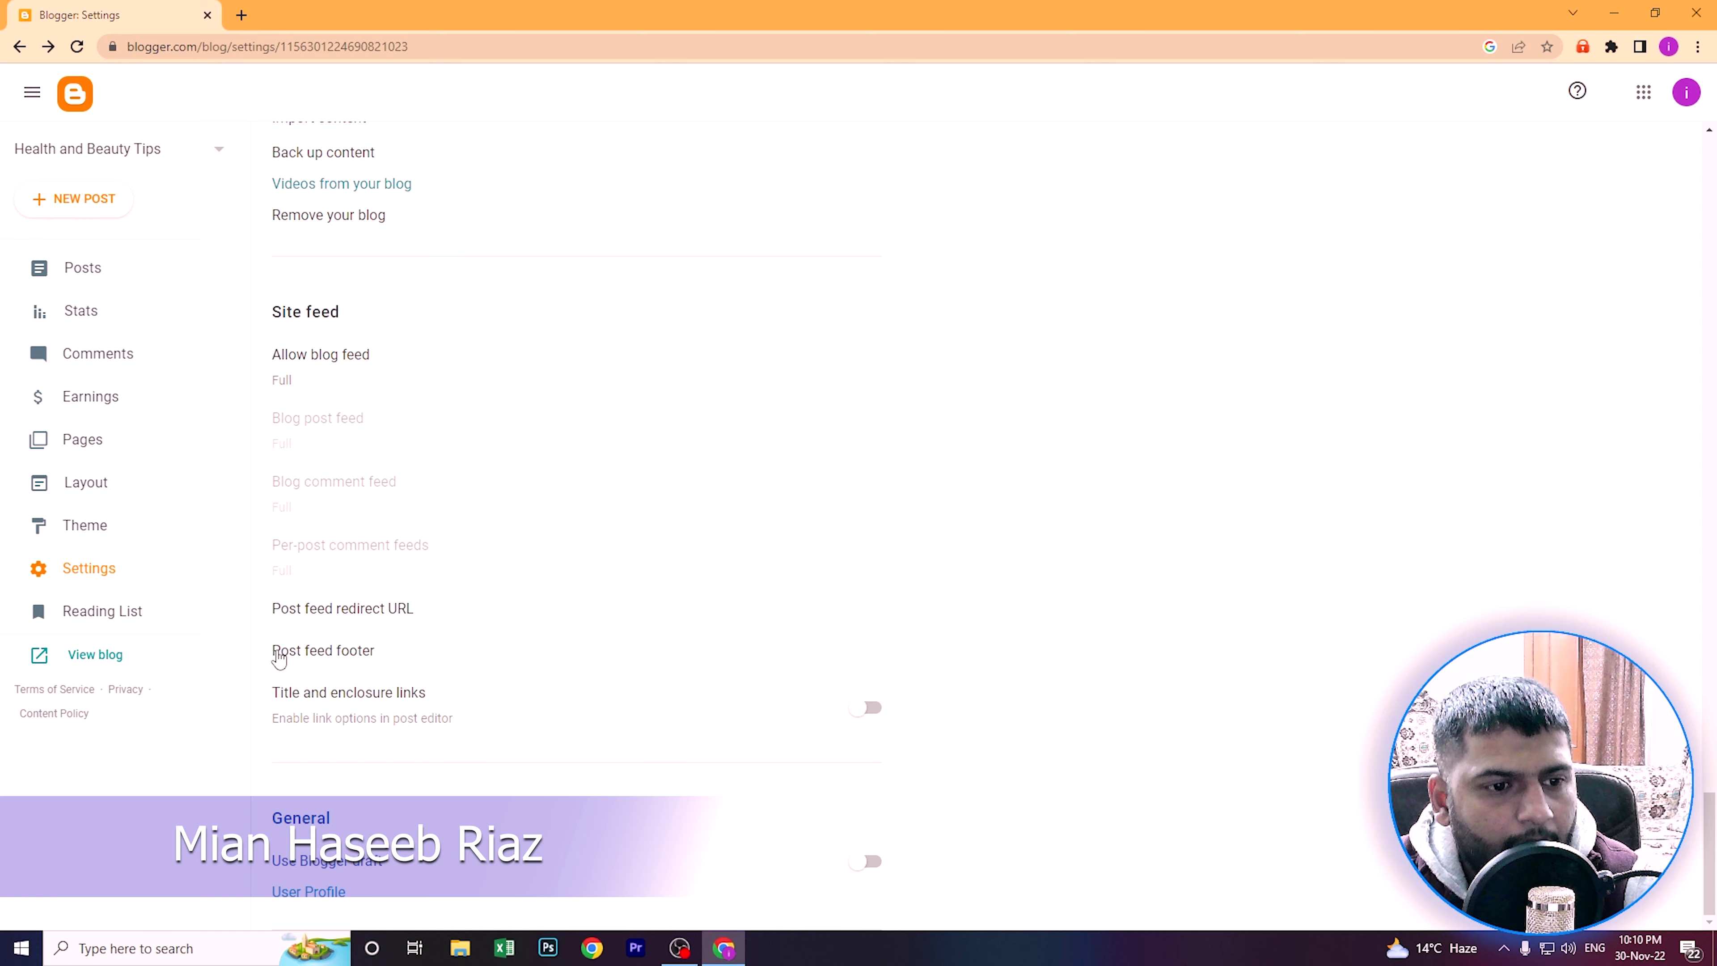
pyautogui.click(333, 666)
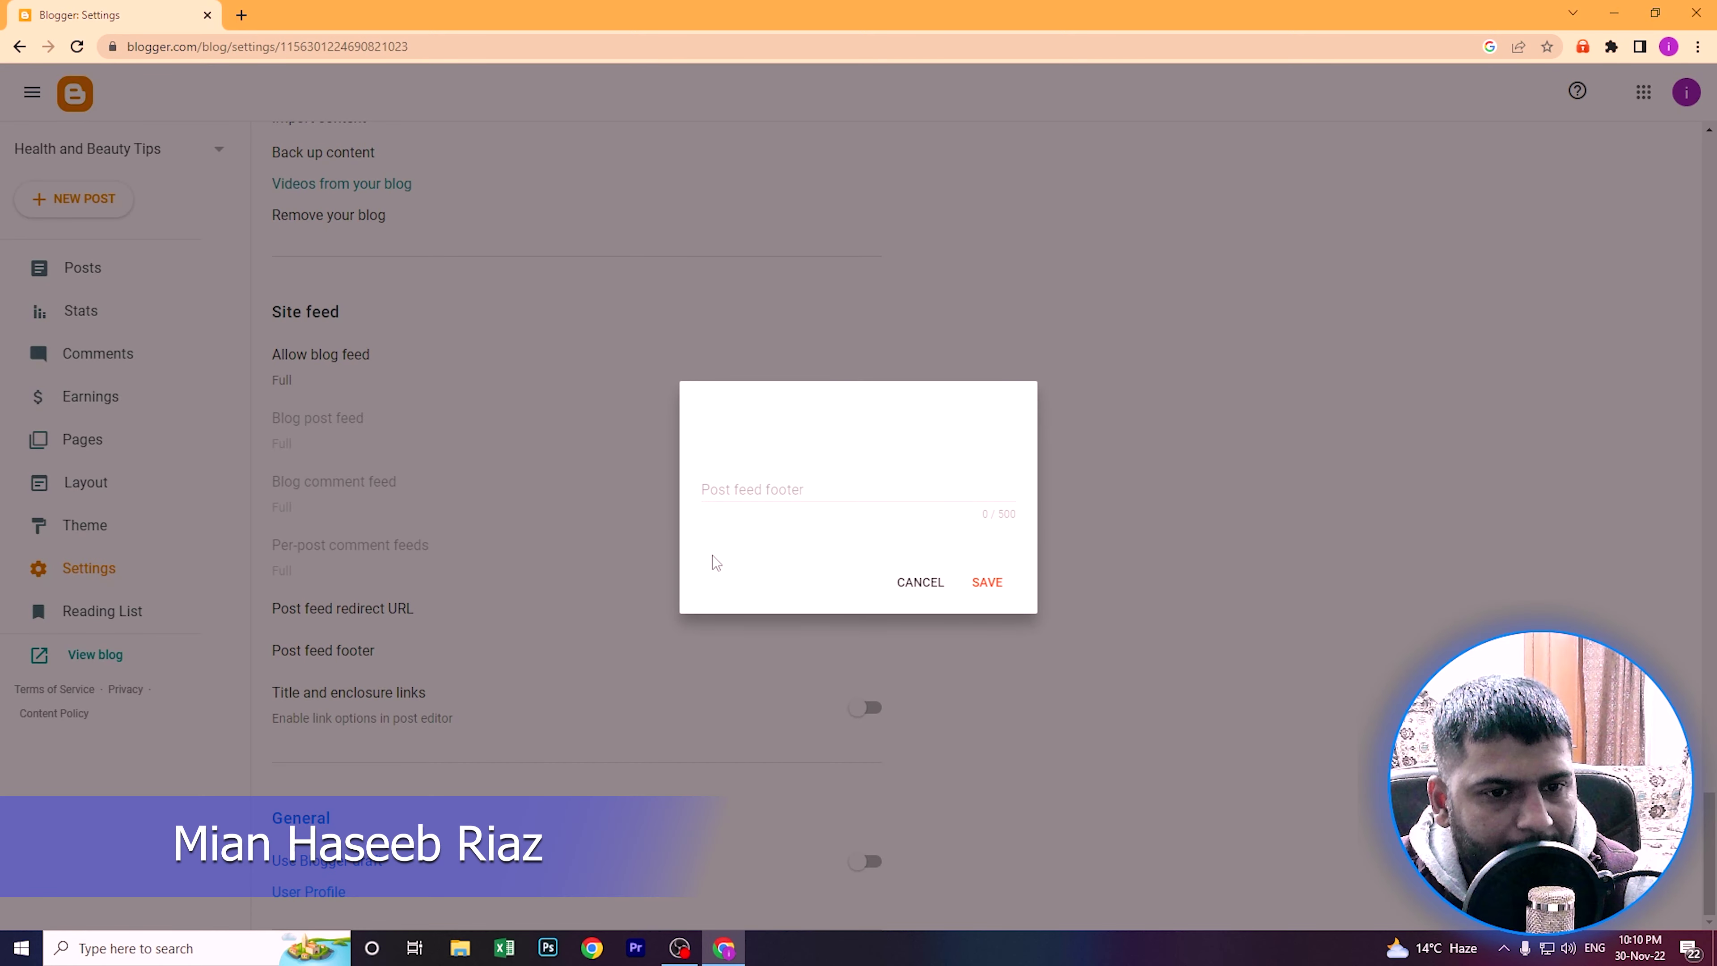
pyautogui.click(921, 585)
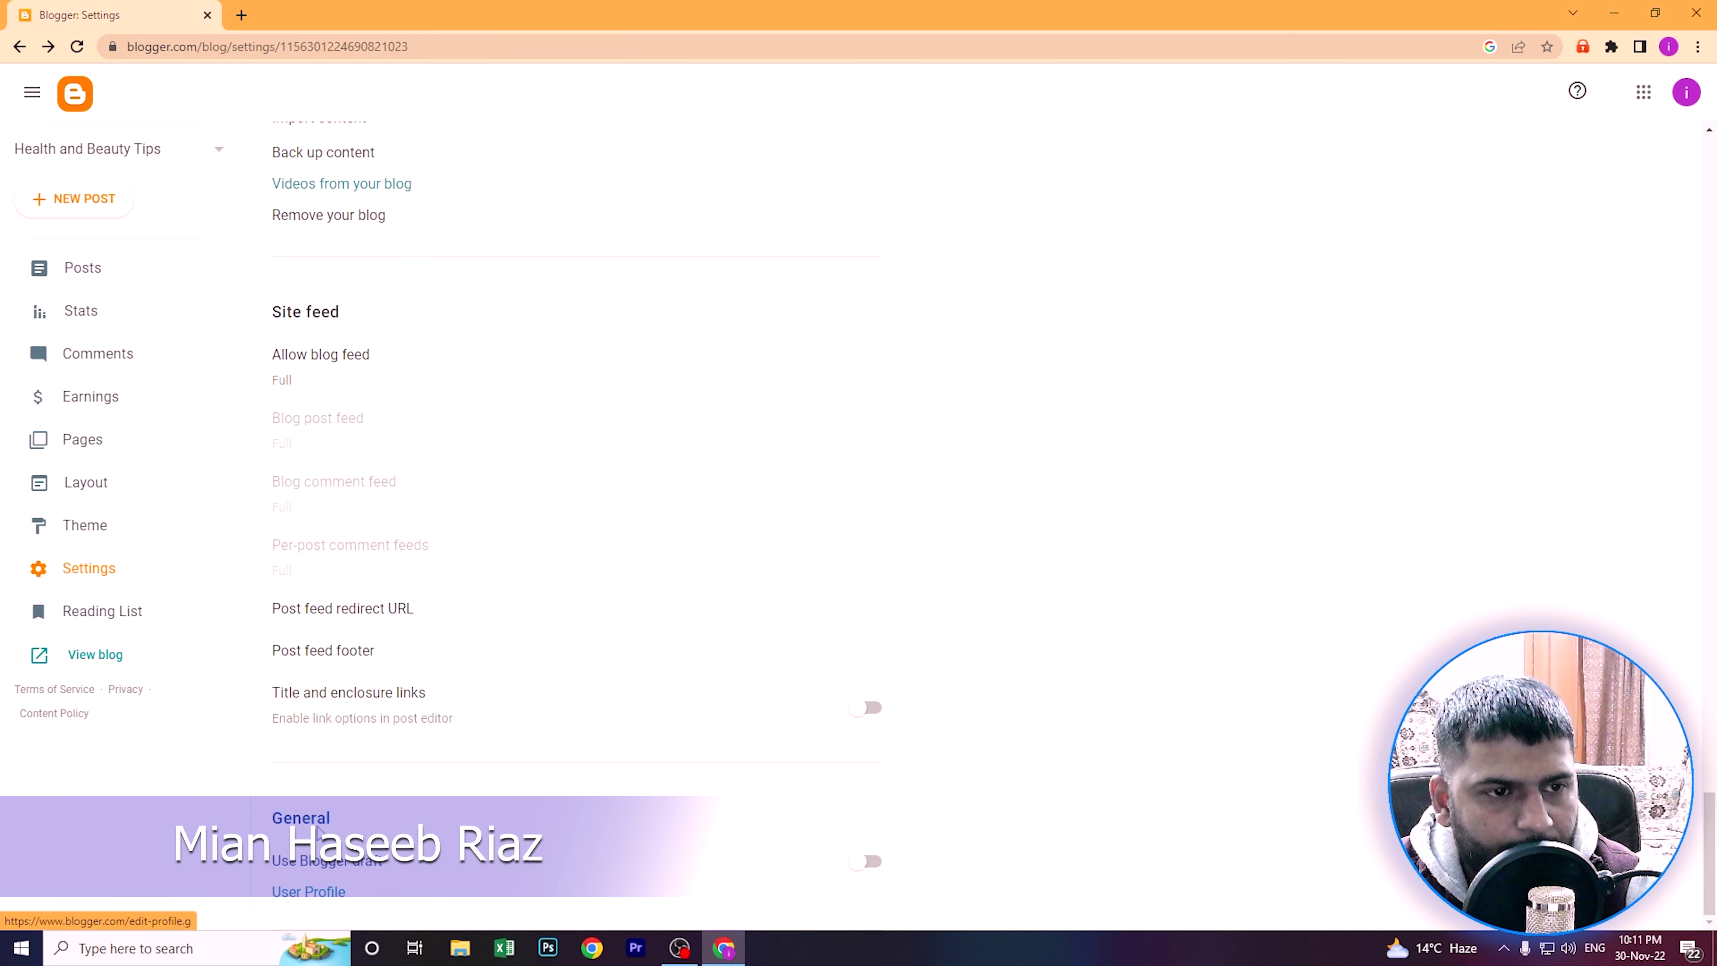
pyautogui.scroll(10, 313, 739)
pyautogui.scroll(20, 313, 739)
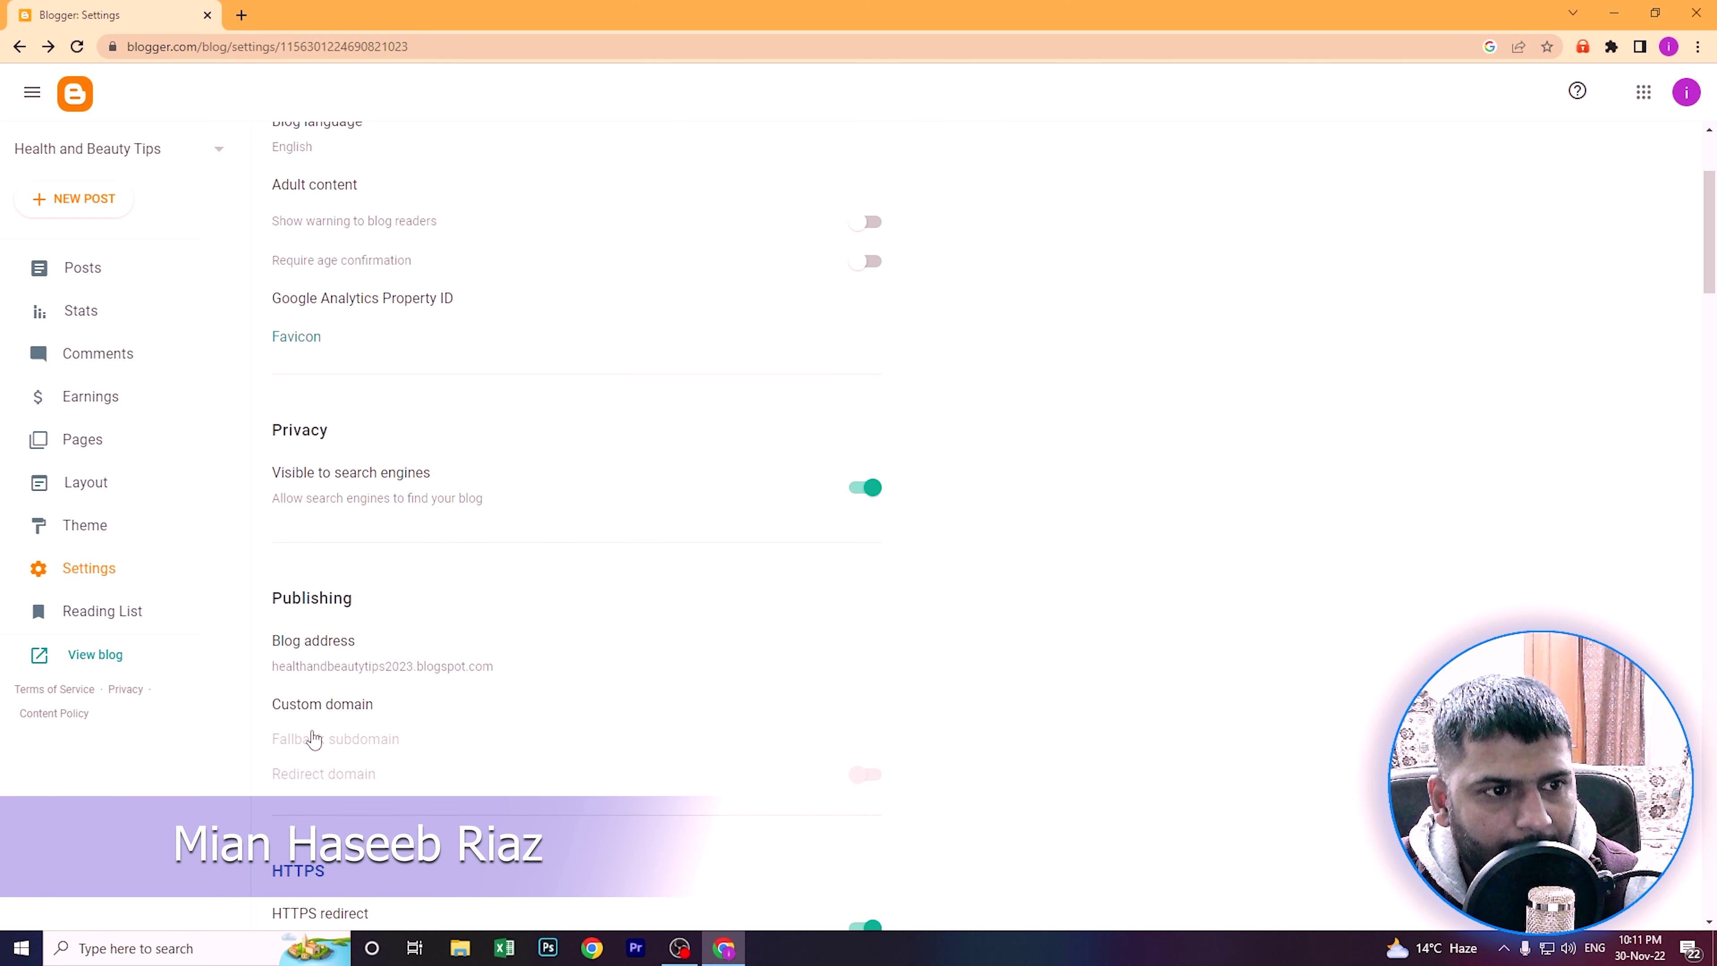